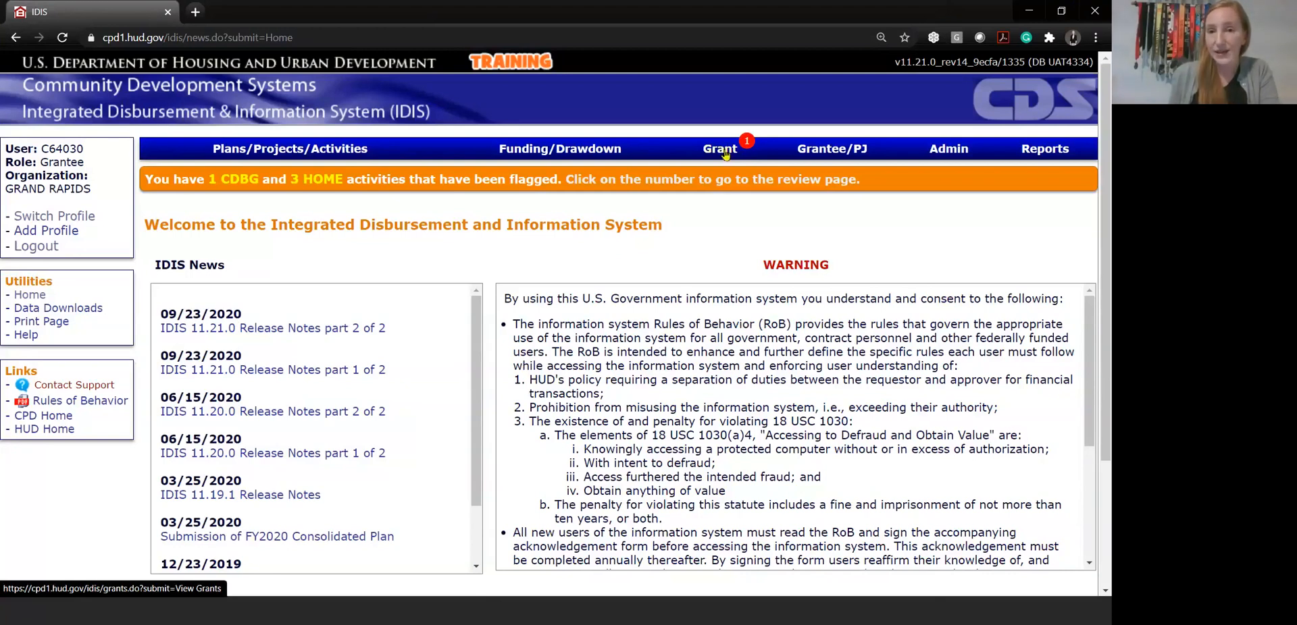
Search the grants for the HESG program with grant year 2020
{"action": "left_click", "coordinate": [728, 155]}
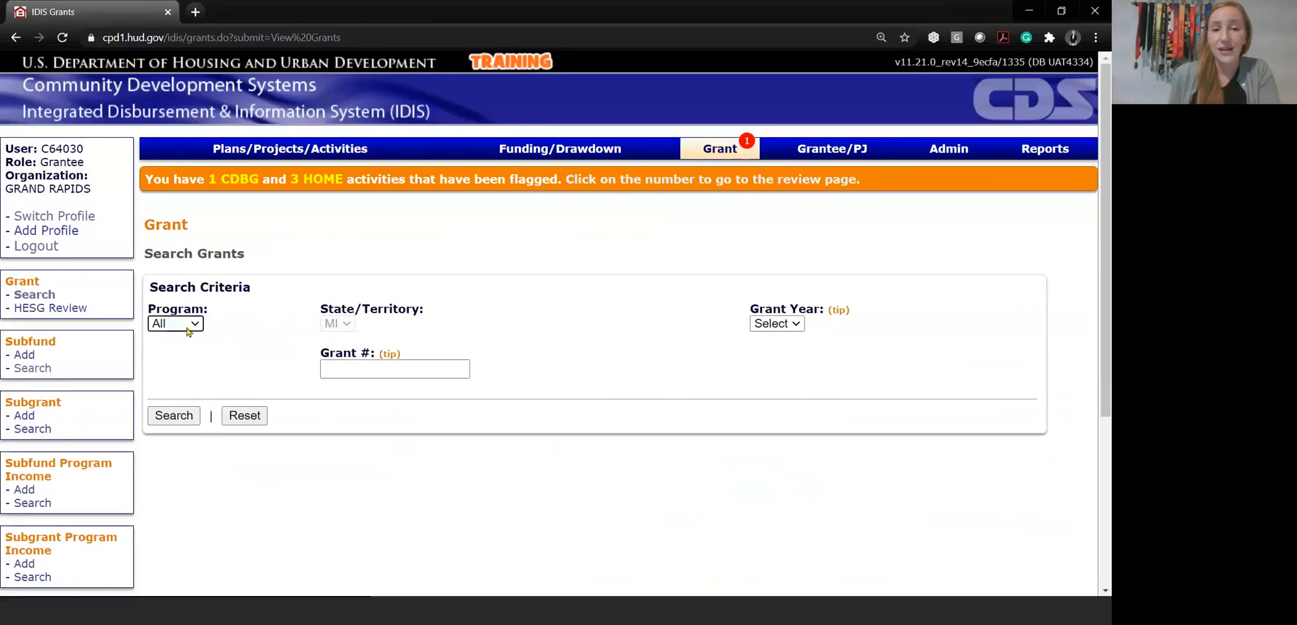
{"action": "left_click", "coordinate": [191, 325]}
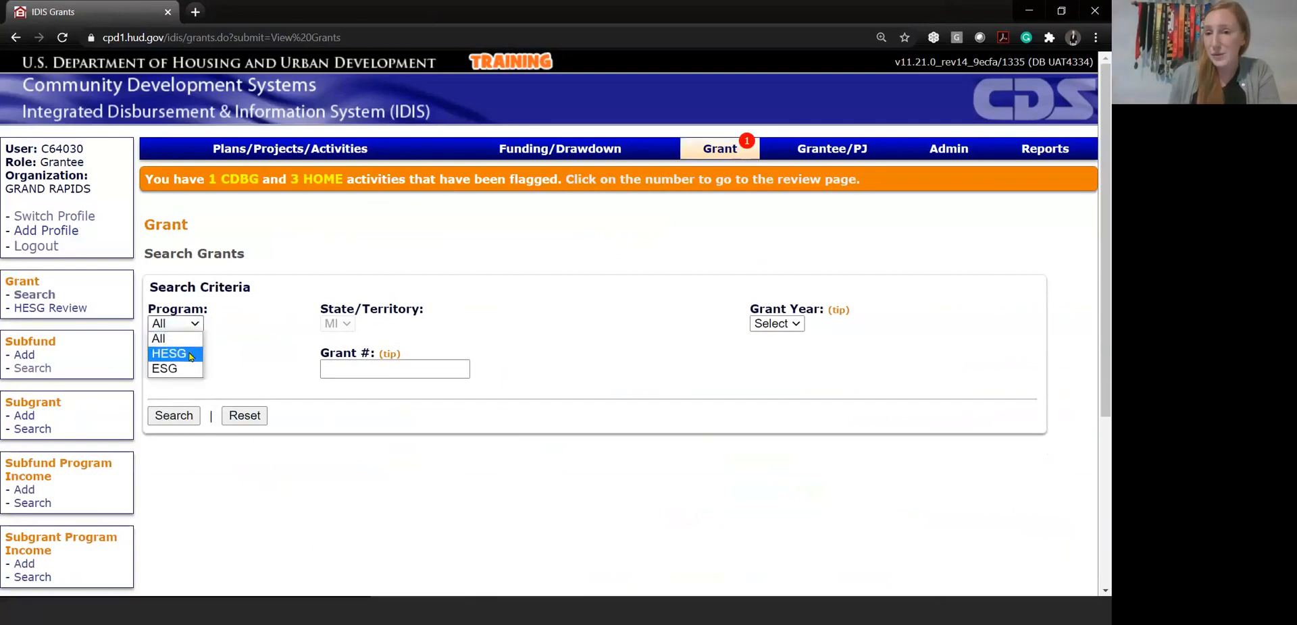
{"action": "left_click", "coordinate": [191, 357]}
{"action": "left_click", "coordinate": [776, 323]}
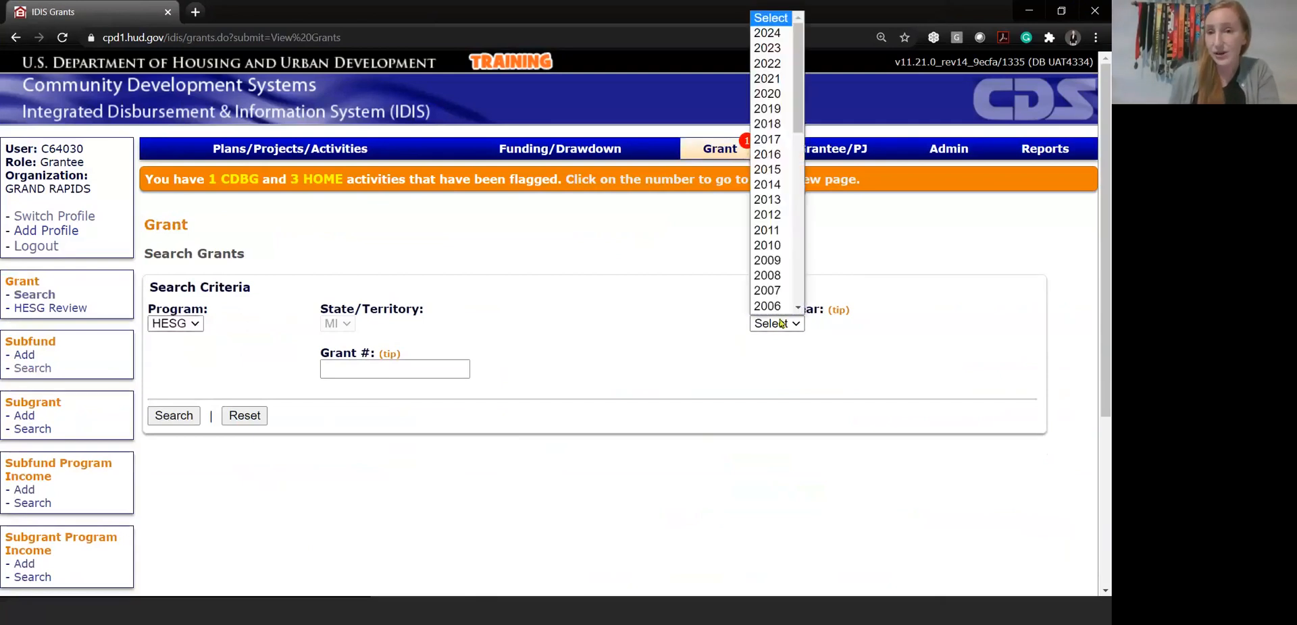
{"action": "left_click", "coordinate": [774, 94]}
{"action": "left_click", "coordinate": [174, 415]}
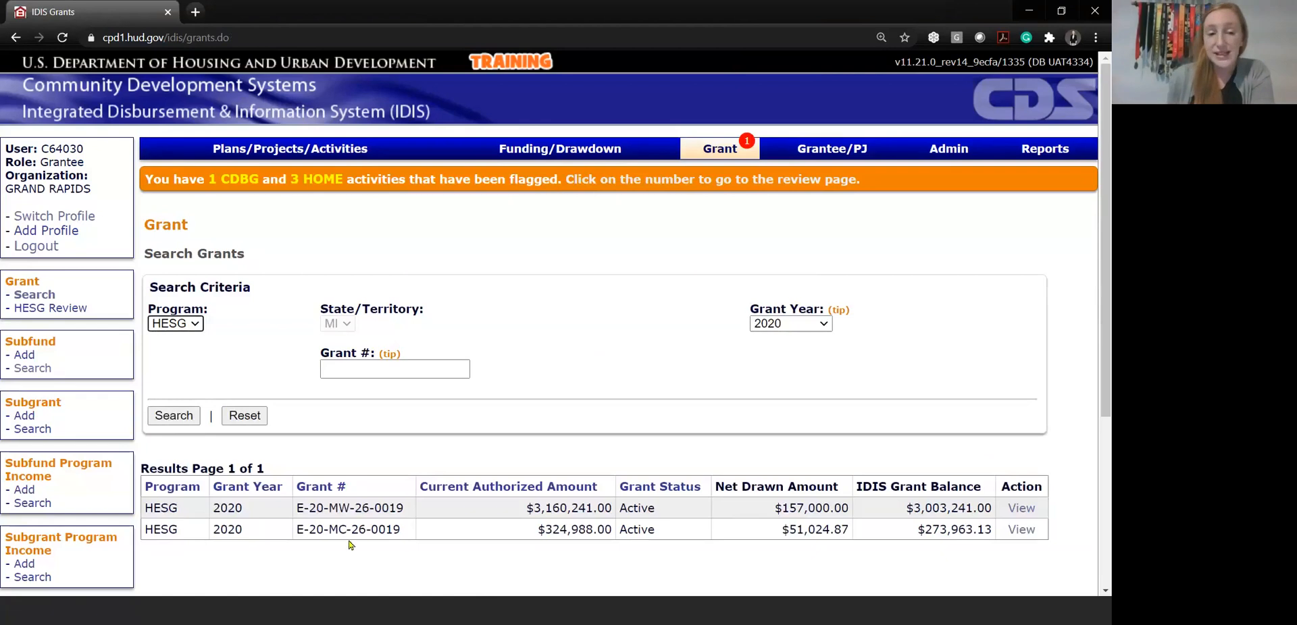
Examine the MC and MW grants in the results, comparing their grant numbers, authorized amounts and status
{"action": "left_click_drag", "start_coordinate": [147, 531], "coordinate": [1028, 531]}
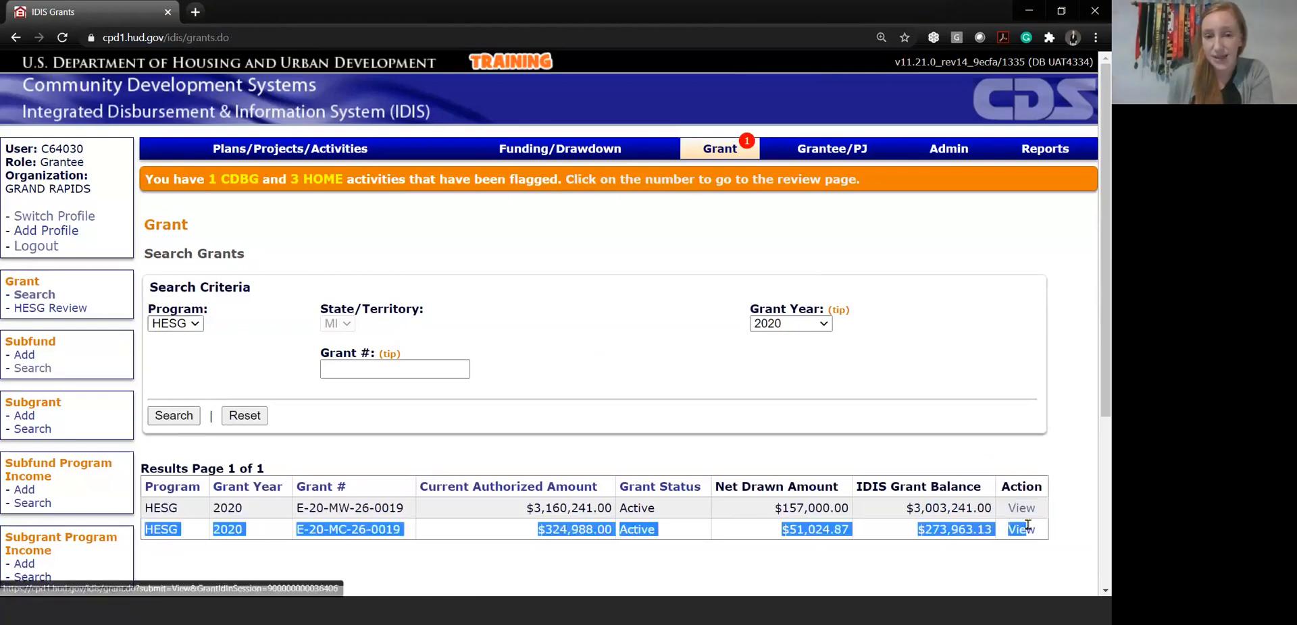
{"action": "left_click_drag", "start_coordinate": [328, 529], "coordinate": [352, 534]}
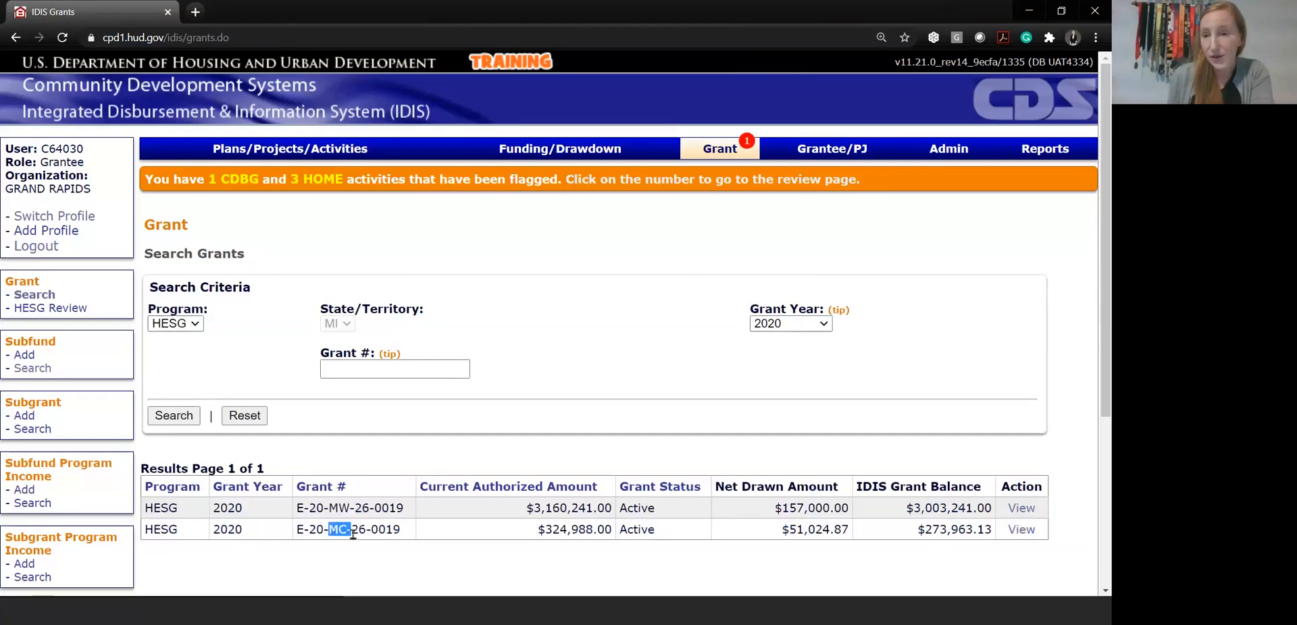
{"action": "left_click", "coordinate": [358, 569]}
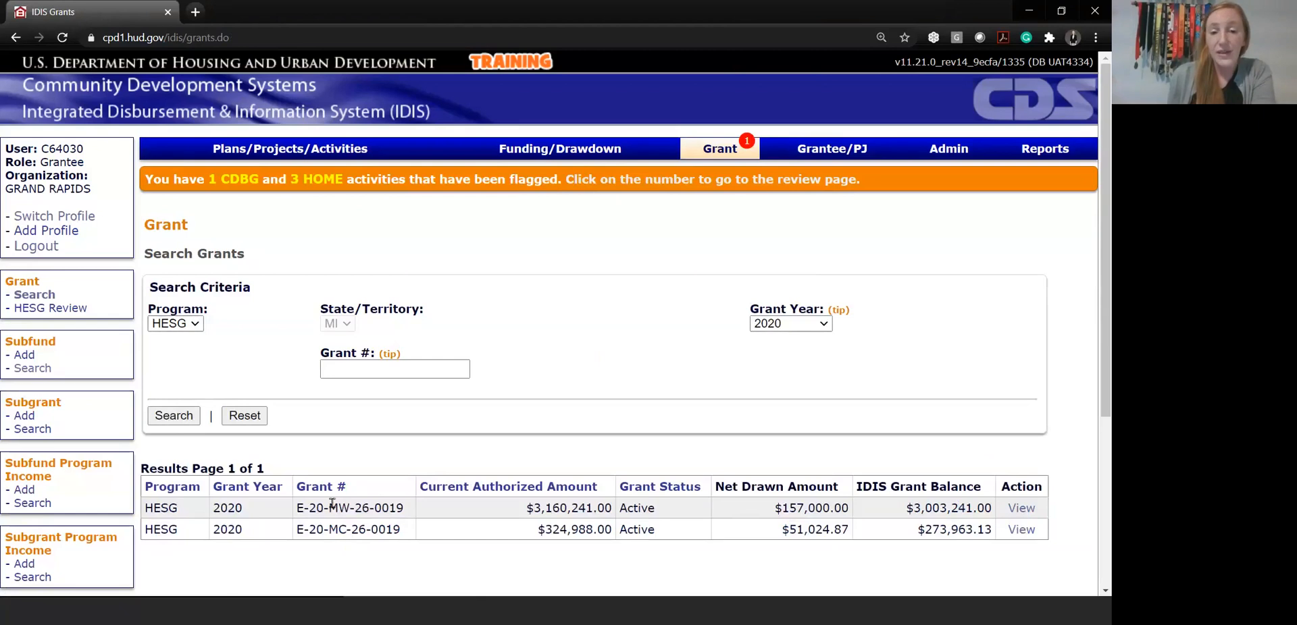
{"action": "left_click_drag", "start_coordinate": [329, 507], "coordinate": [349, 508]}
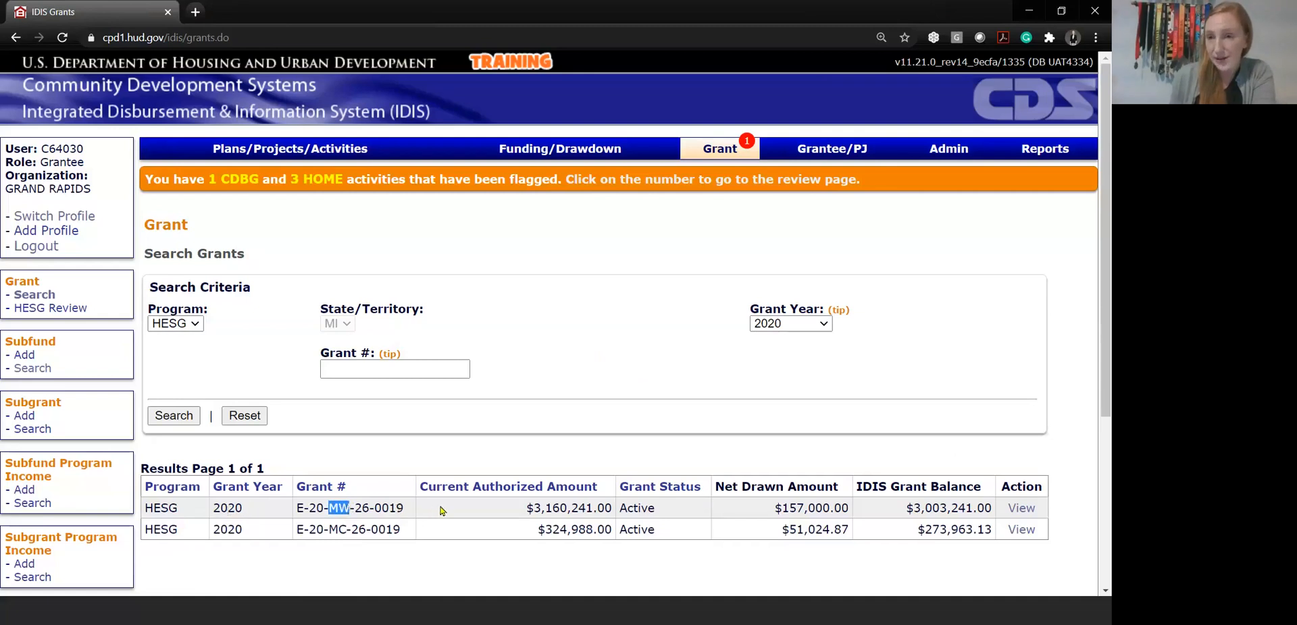
{"action": "left_click", "coordinate": [544, 566]}
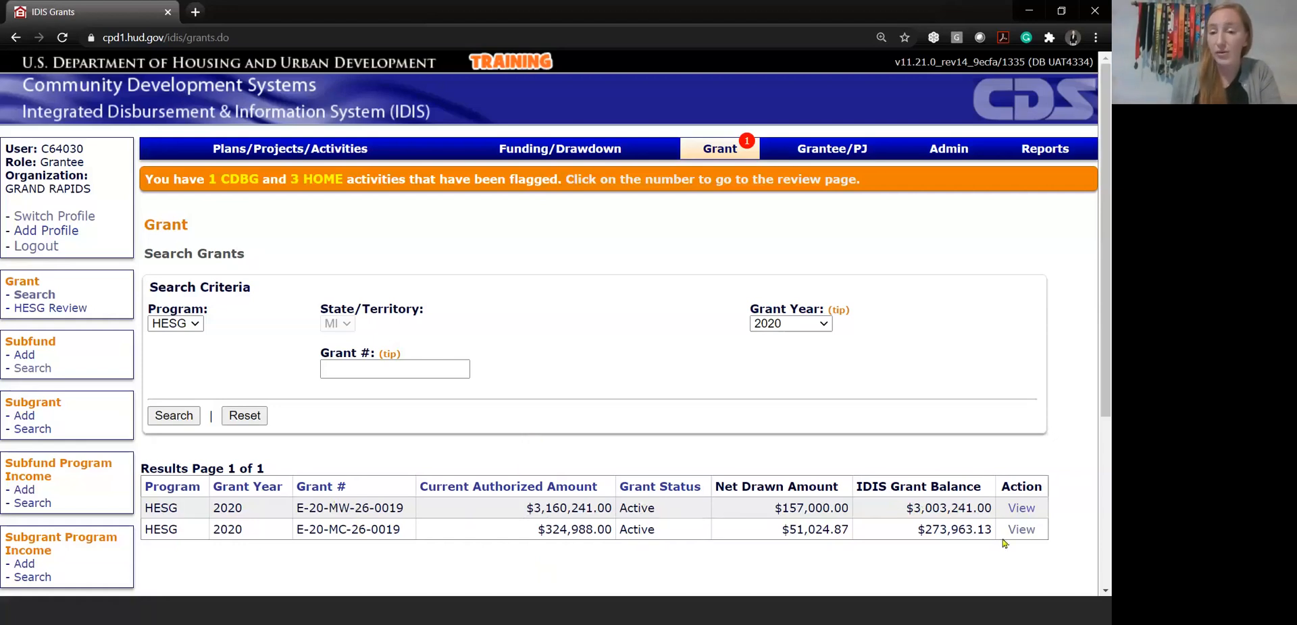
{"action": "left_click_drag", "start_coordinate": [525, 508], "coordinate": [614, 512]}
{"action": "left_click", "coordinate": [614, 512]}
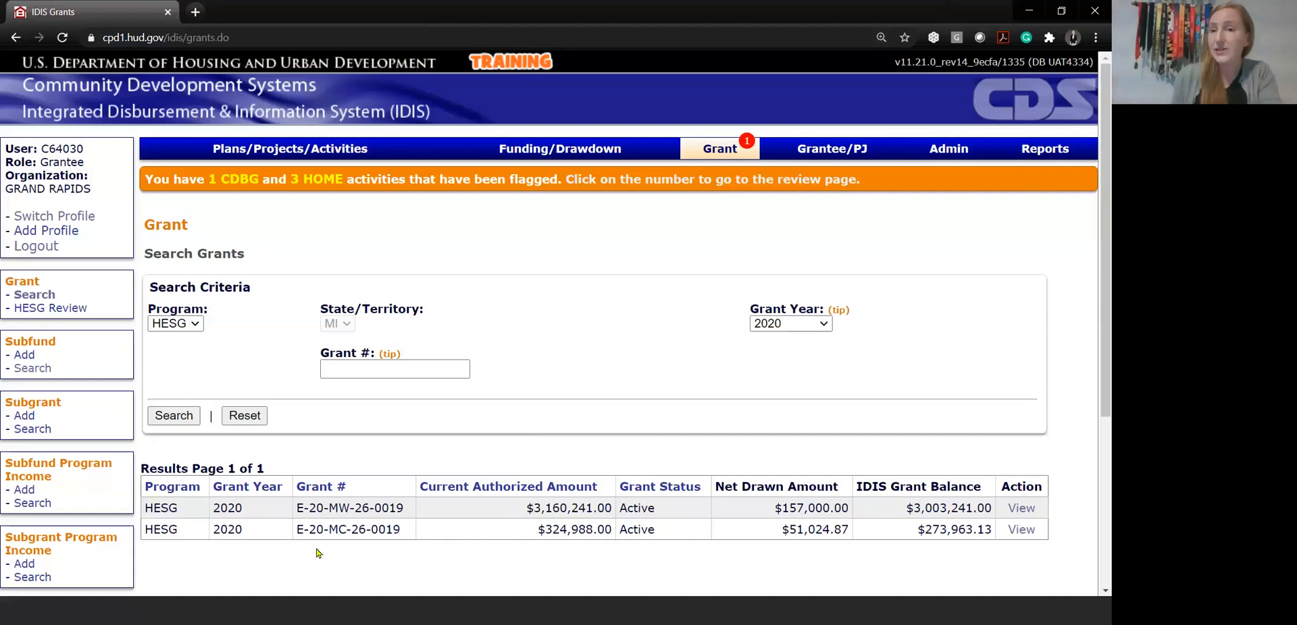
{"action": "left_click_drag", "start_coordinate": [304, 529], "coordinate": [419, 534]}
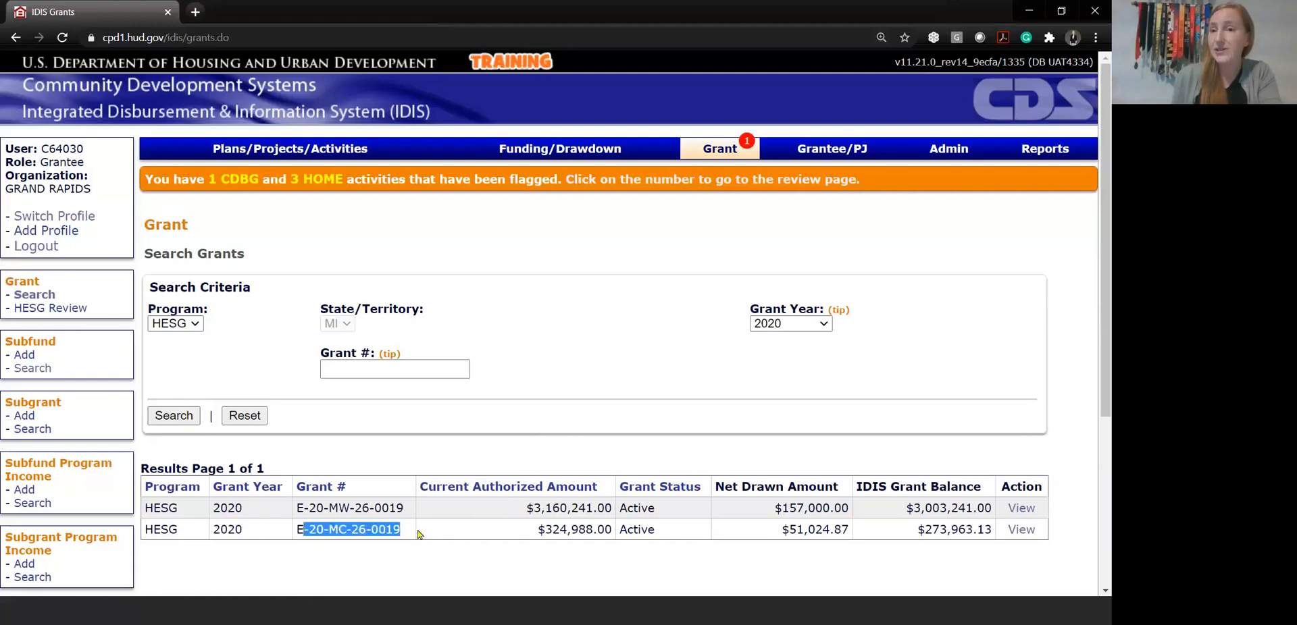
{"action": "left_click_drag", "start_coordinate": [297, 508], "coordinate": [677, 512]}
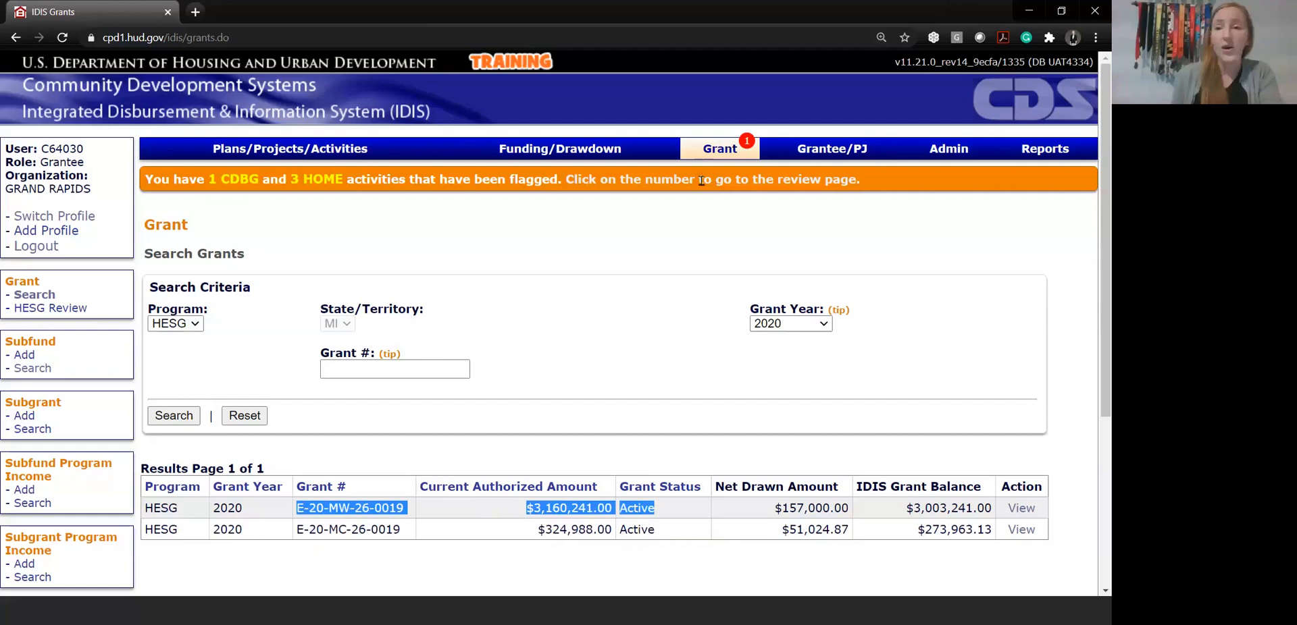
Search the subfunds for the HESG program and grant year 2020, and check their fund types
{"action": "left_click", "coordinate": [39, 370]}
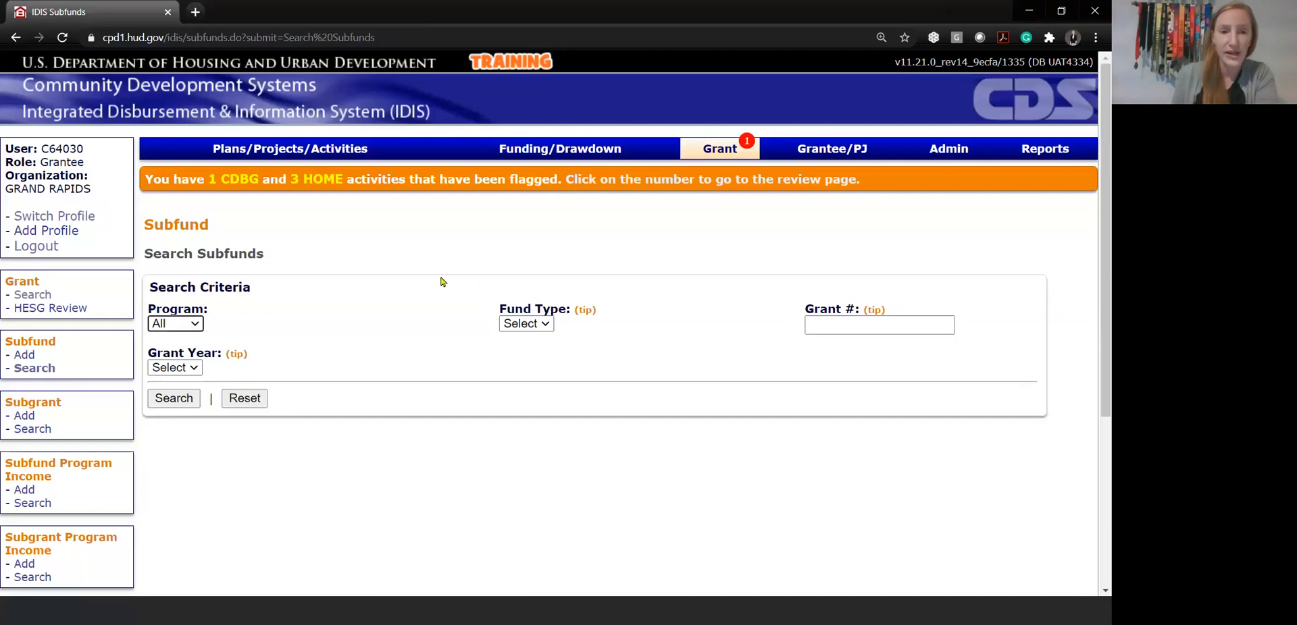
{"action": "left_click", "coordinate": [175, 324]}
{"action": "left_click", "coordinate": [178, 360]}
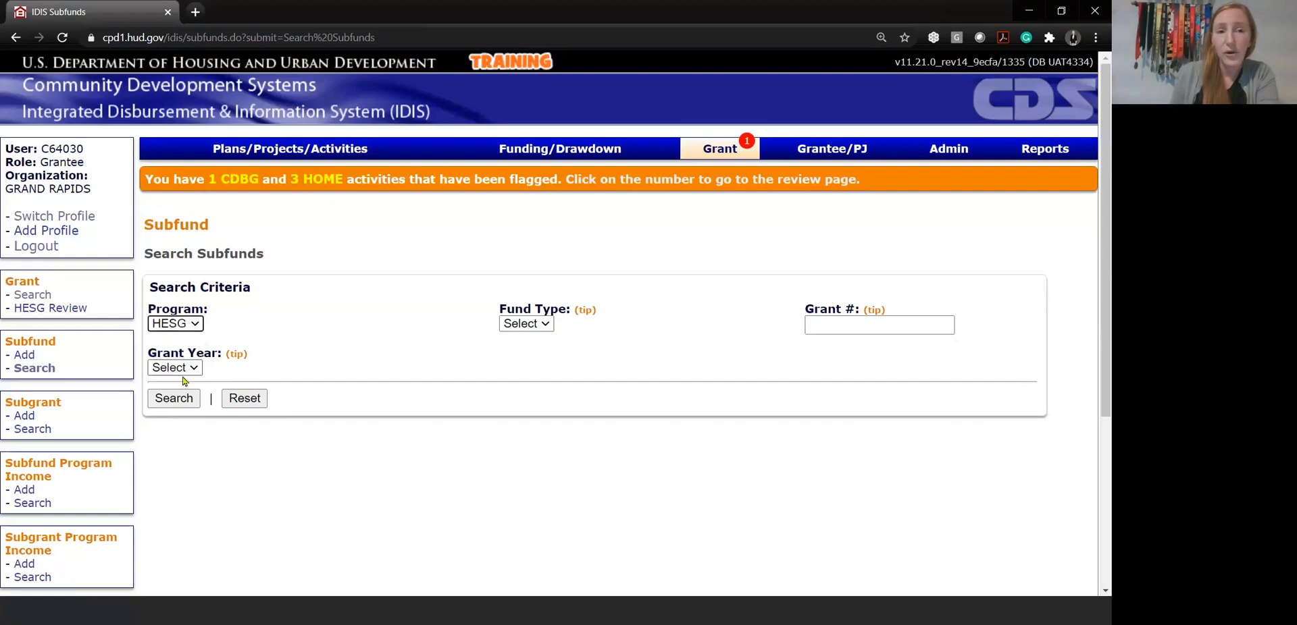
{"action": "left_click", "coordinate": [174, 368]}
{"action": "left_click", "coordinate": [178, 143]}
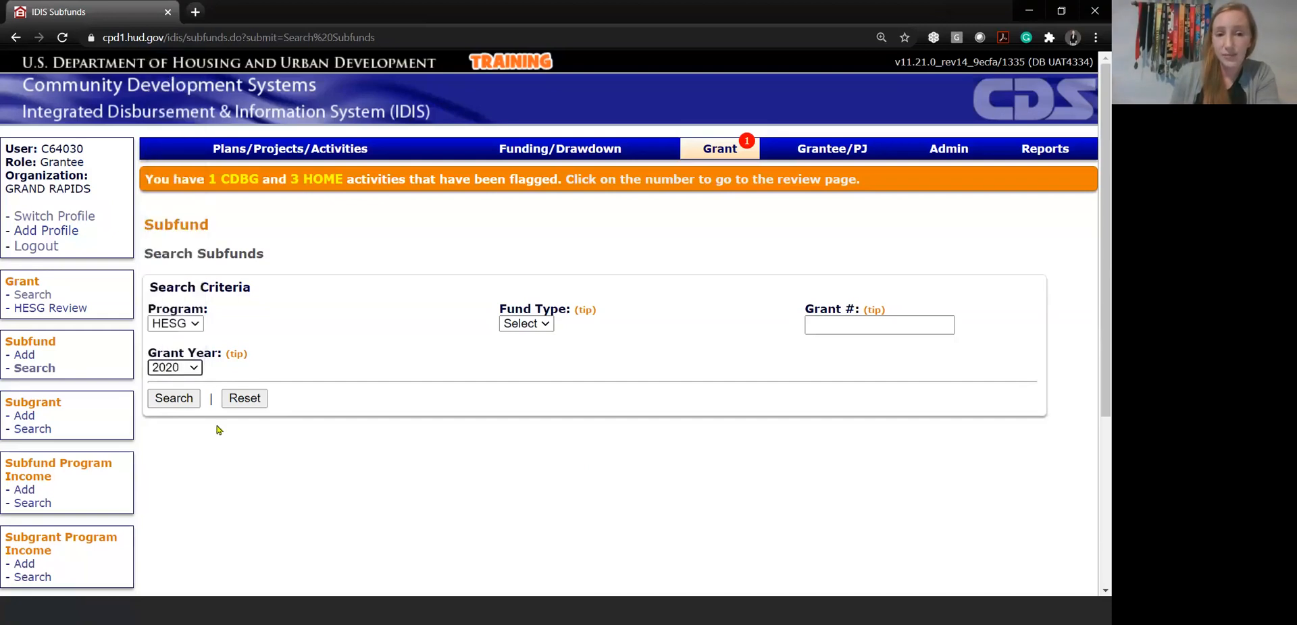
{"action": "left_click", "coordinate": [181, 404]}
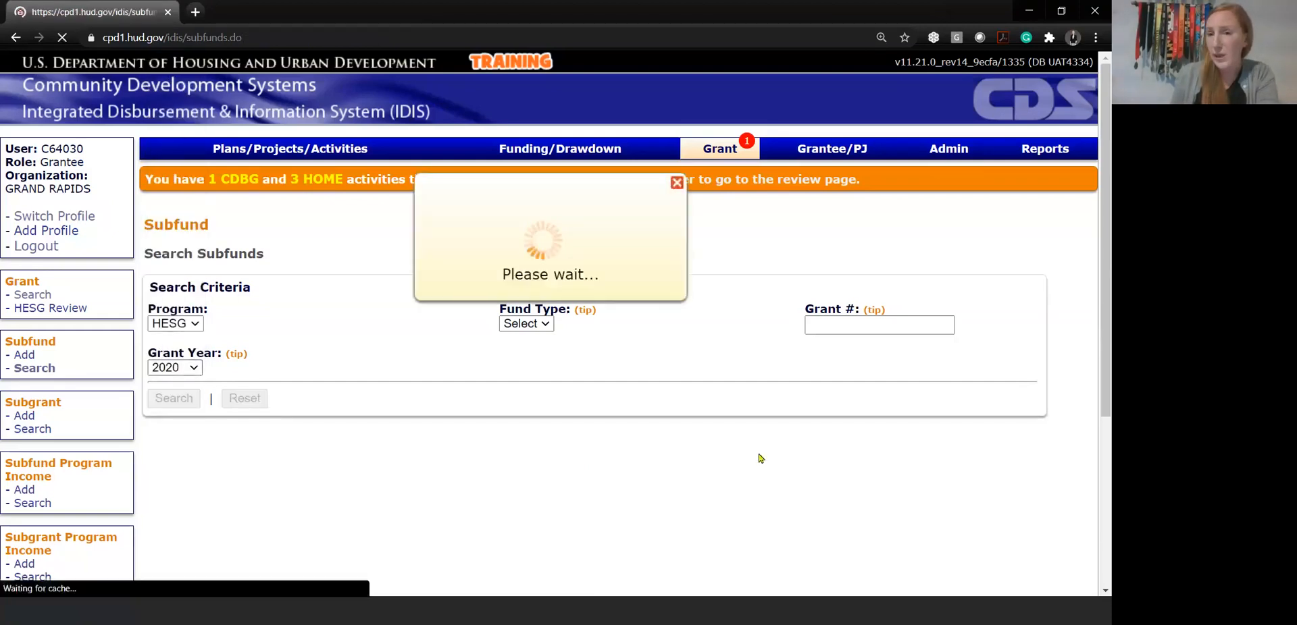
{"action": "scroll", "coordinate": [722, 405], "scroll_direction": "down", "scroll_amount": 1}
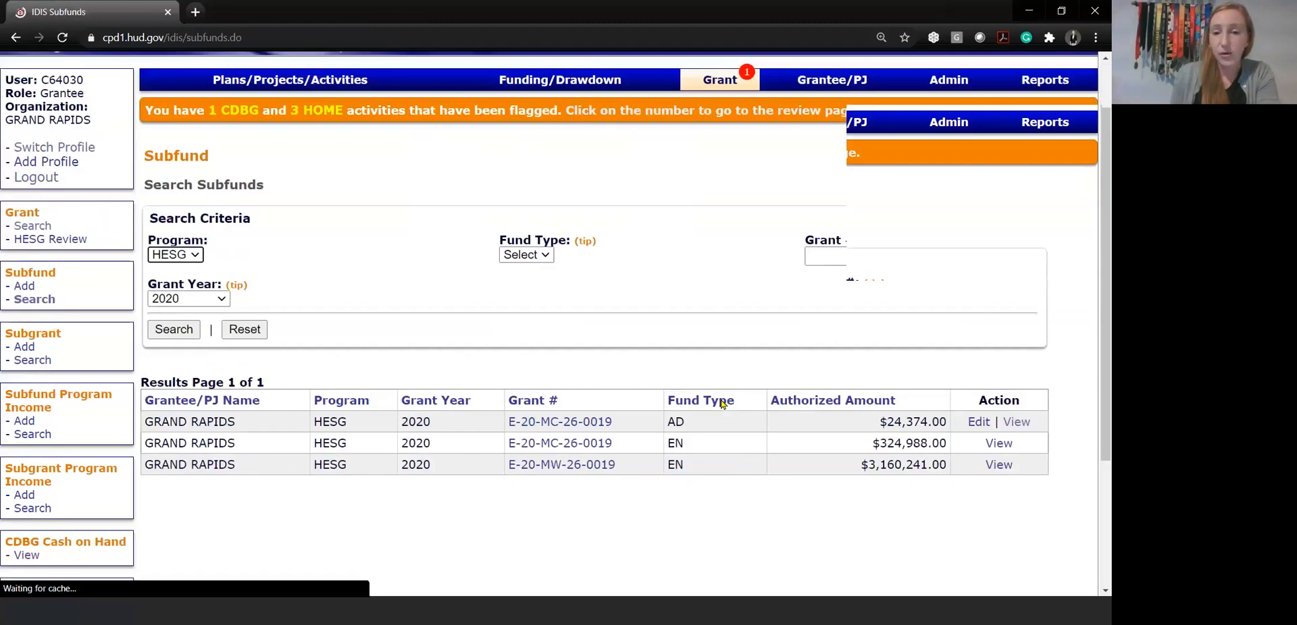
{"action": "double_click", "coordinate": [673, 440]}
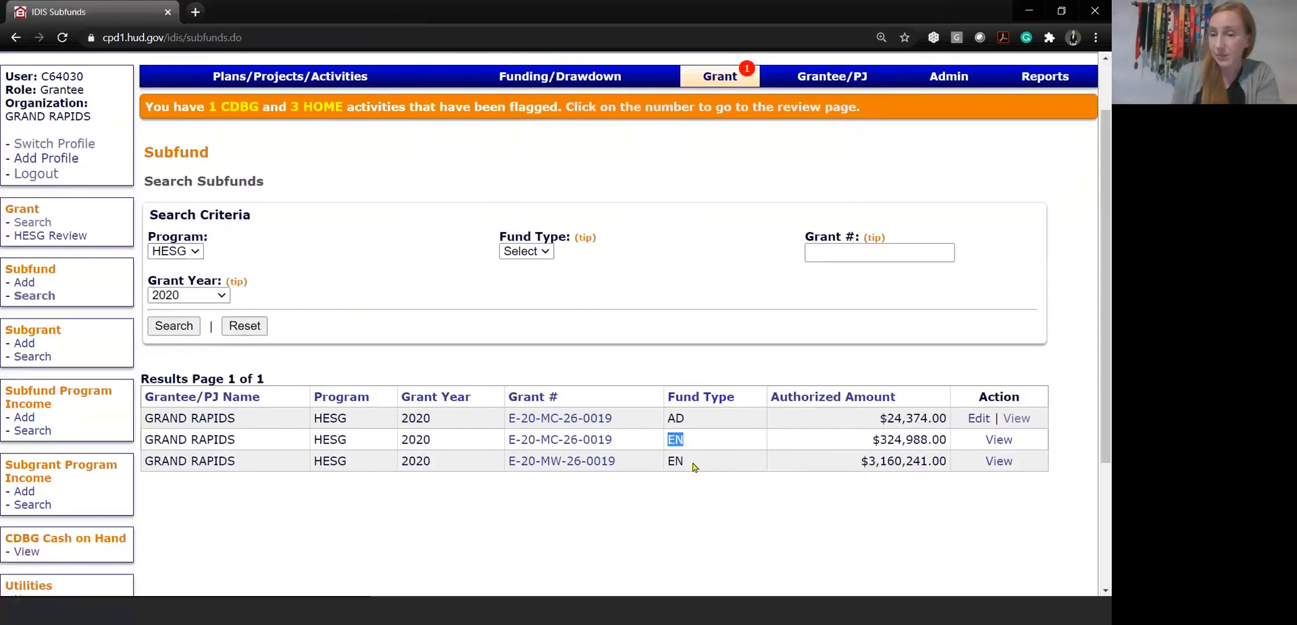
{"action": "left_click", "coordinate": [694, 515]}
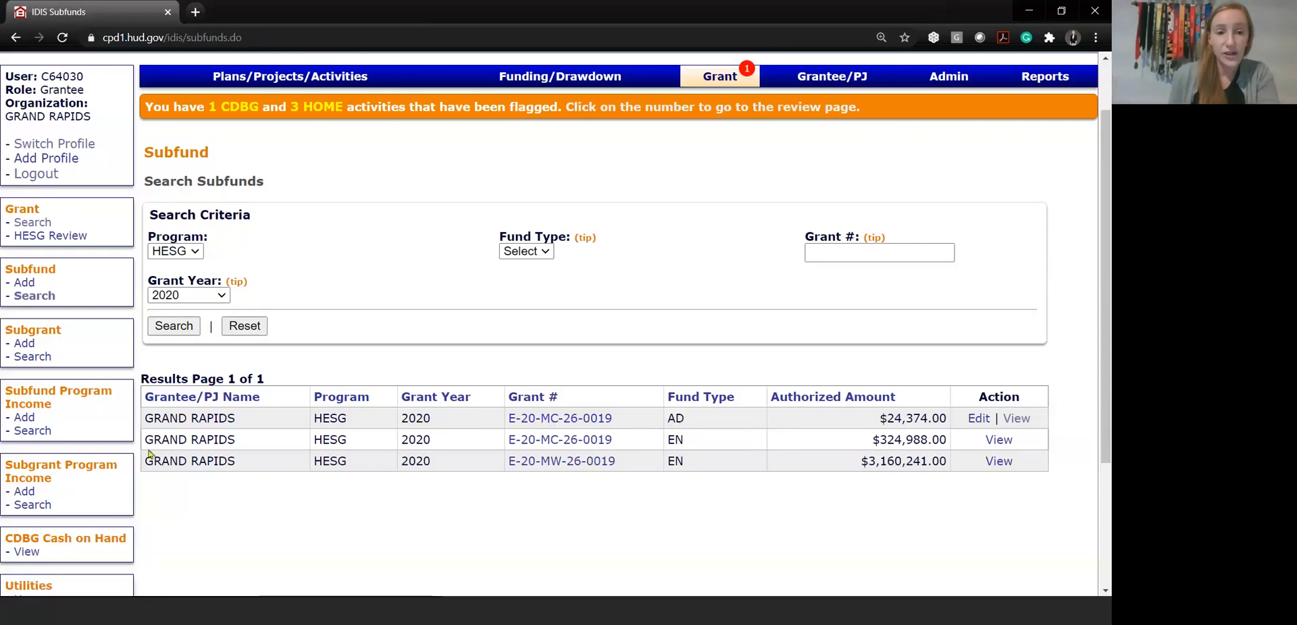
Start adding a subfund and search for HESG grants from 2020 with fund type AD
{"action": "left_click", "coordinate": [25, 284]}
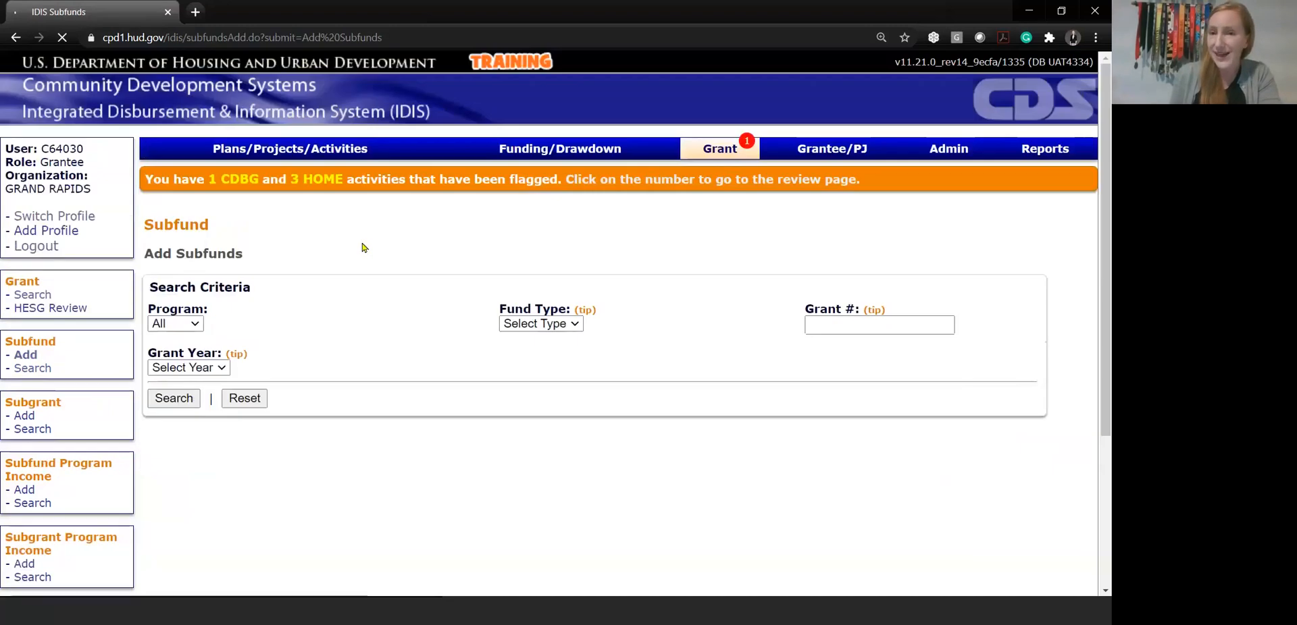
{"action": "left_click", "coordinate": [197, 326]}
{"action": "left_click", "coordinate": [196, 350]}
{"action": "left_click", "coordinate": [195, 365]}
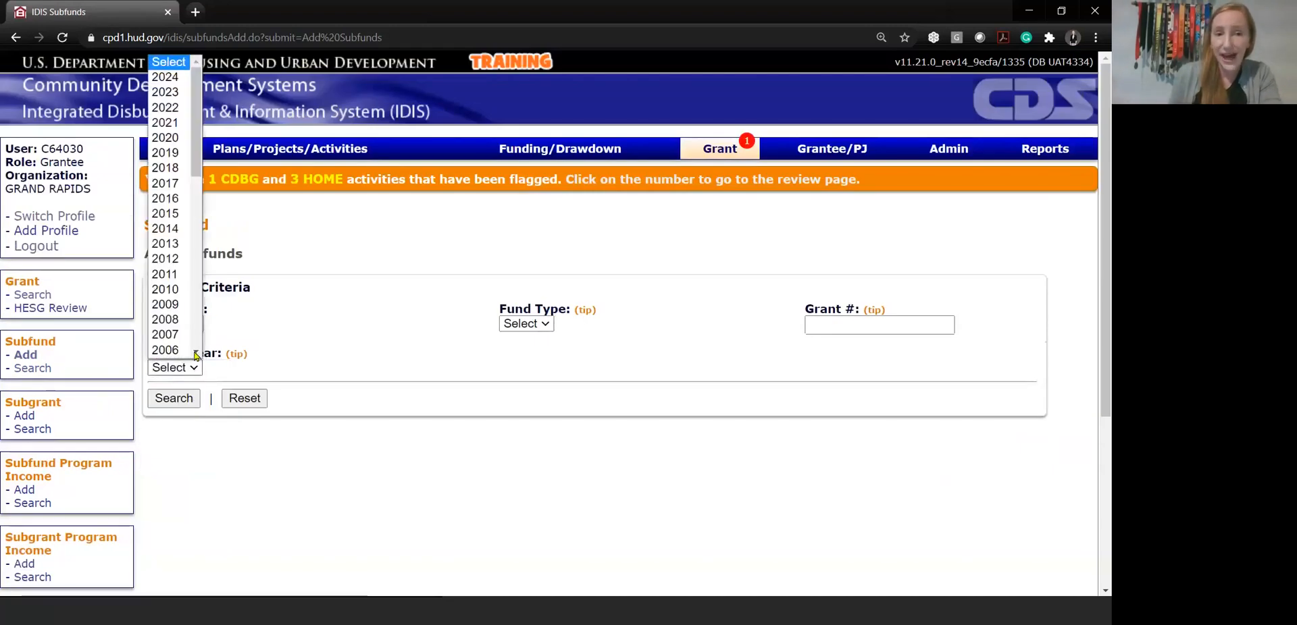
{"action": "left_click", "coordinate": [174, 138]}
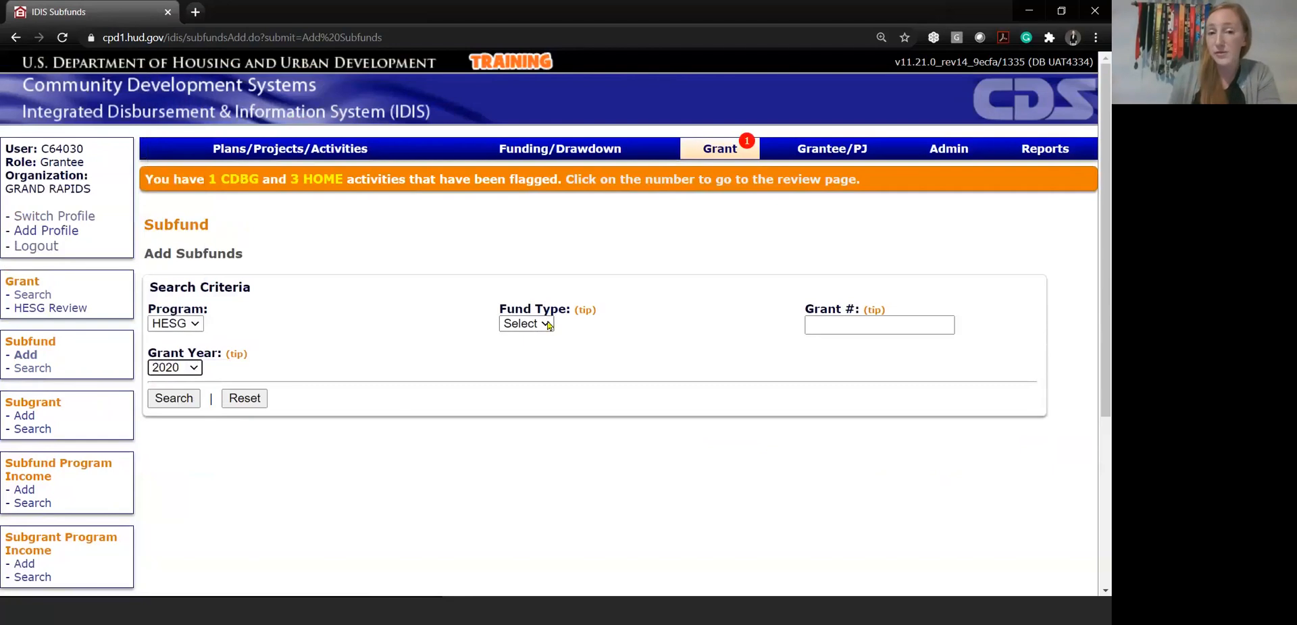
{"action": "left_click", "coordinate": [548, 325]}
{"action": "left_click", "coordinate": [538, 350]}
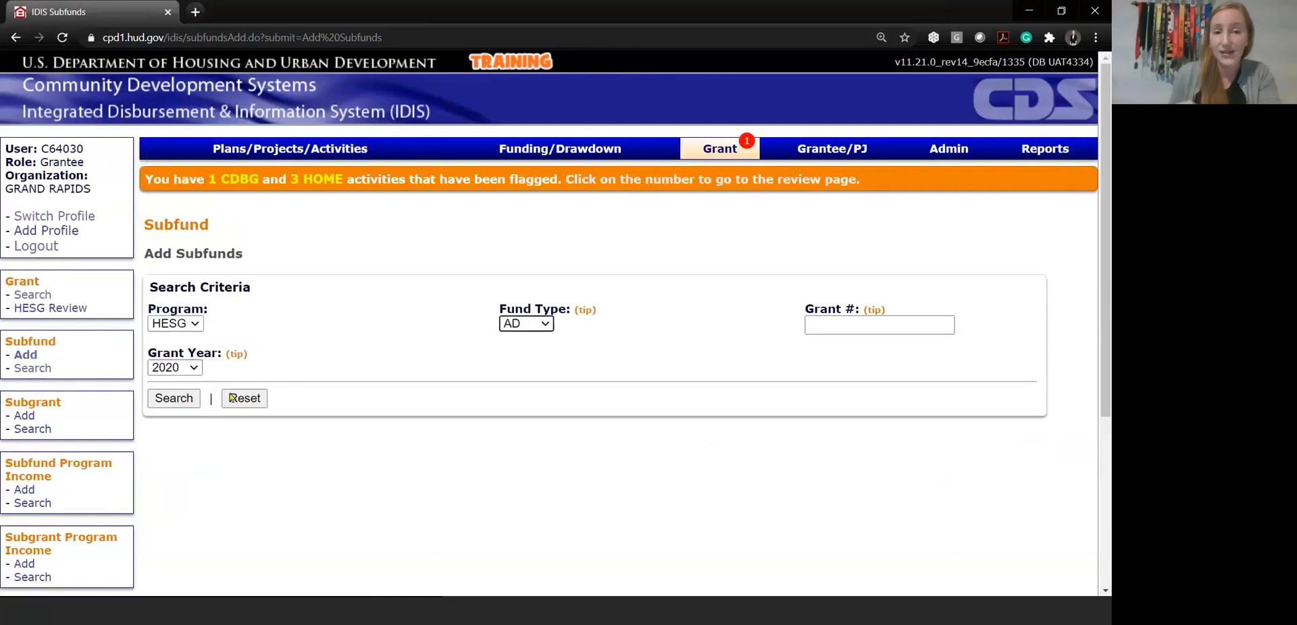
{"action": "left_click", "coordinate": [177, 400]}
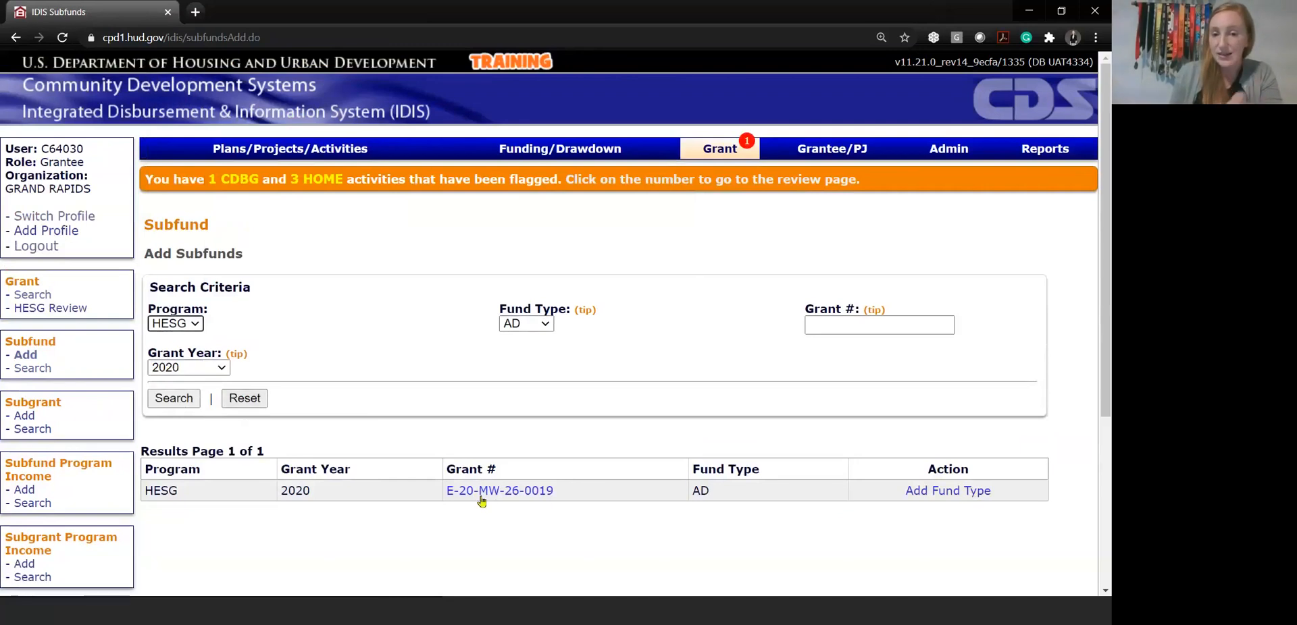
Add an AD subfund to the 2020 MW grant with an authorized amount of $316,024.10, save it, and return to the search
{"action": "left_click", "coordinate": [970, 500]}
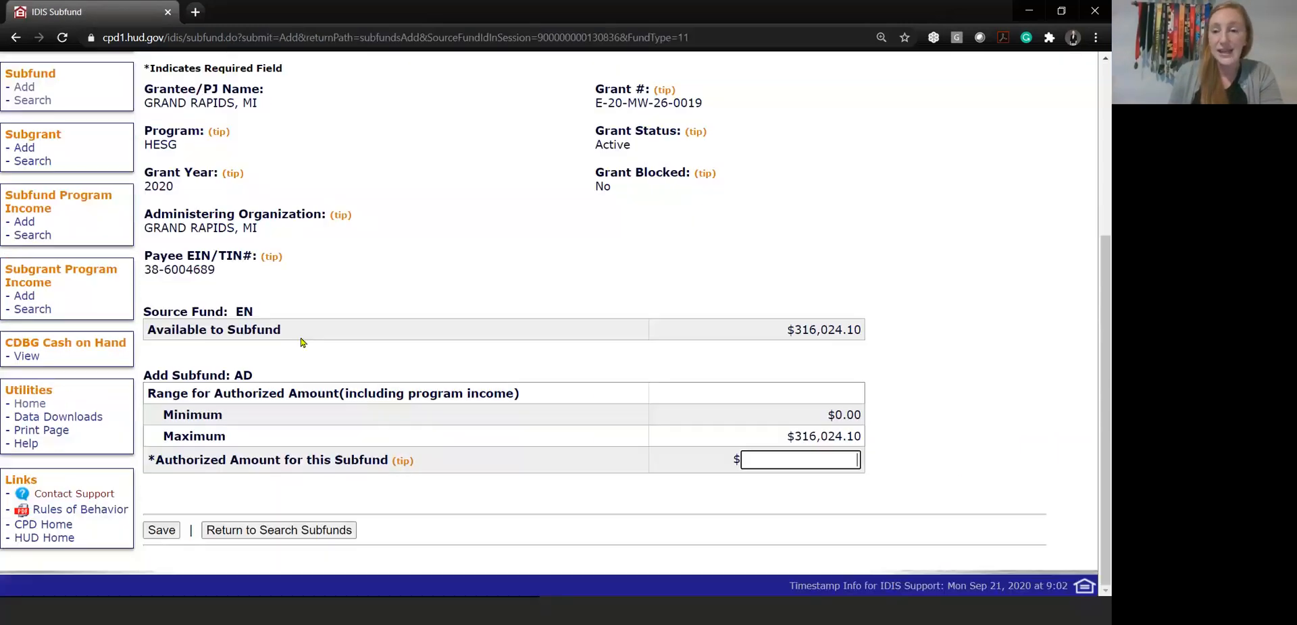
{"action": "scroll", "coordinate": [1001, 465], "scroll_direction": "up", "scroll_amount": 2}
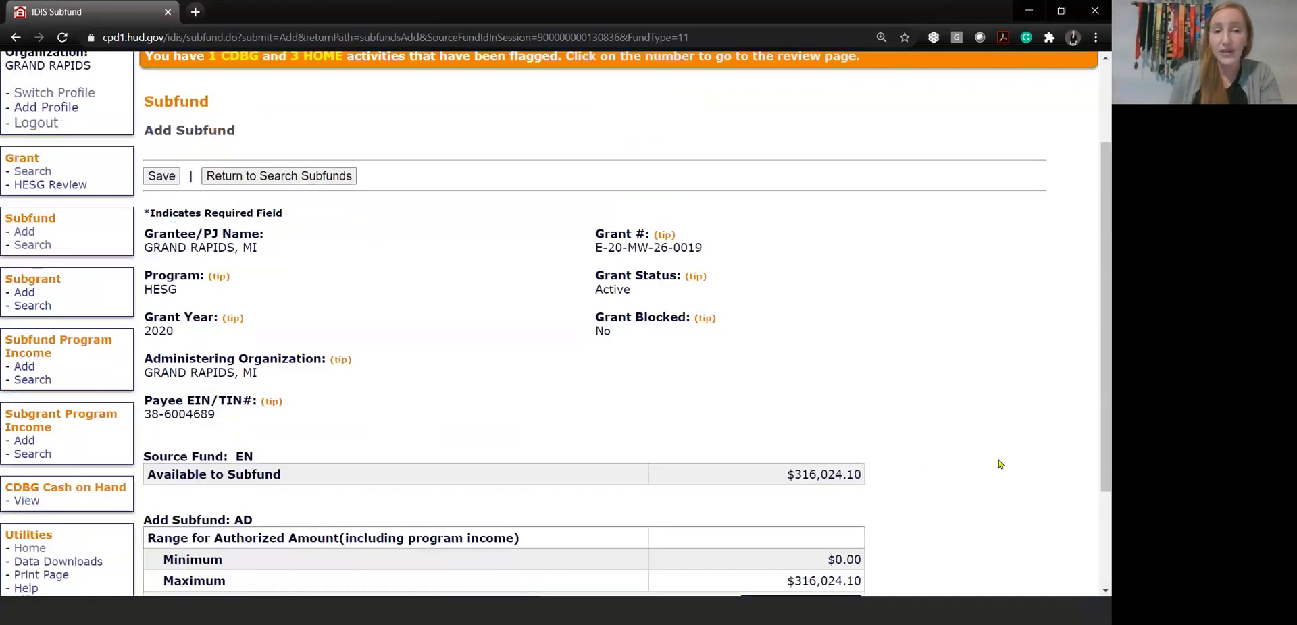
{"action": "scroll", "coordinate": [847, 344], "scroll_direction": "down", "scroll_amount": 2}
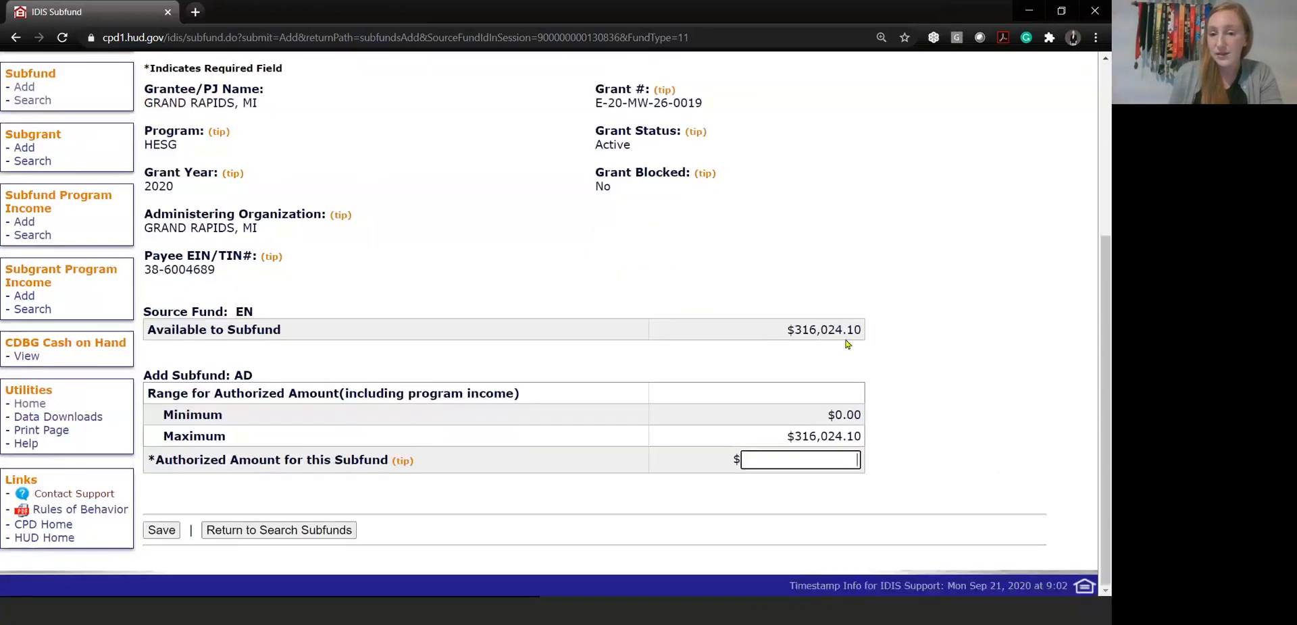
{"action": "left_click", "coordinate": [801, 436]}
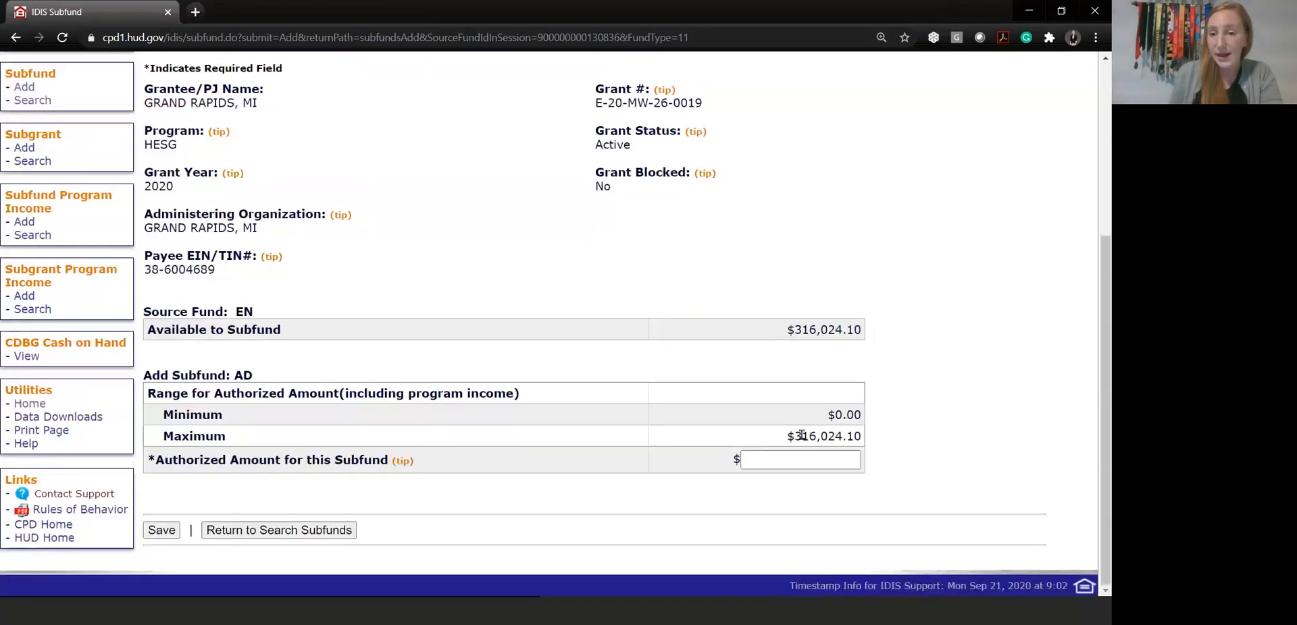
{"action": "left_click_drag", "start_coordinate": [801, 436], "coordinate": [865, 439]}
{"action": "key", "text": "ctrl+c"}
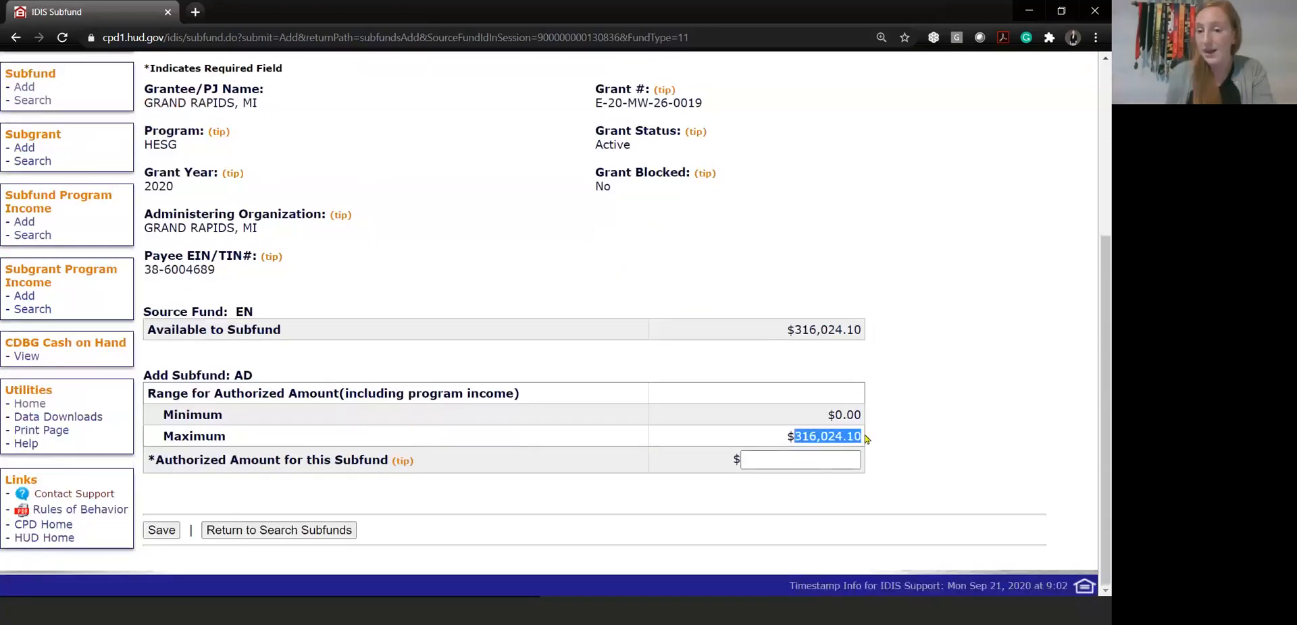
{"action": "left_click", "coordinate": [827, 464]}
{"action": "key", "text": "ctrl+v"}
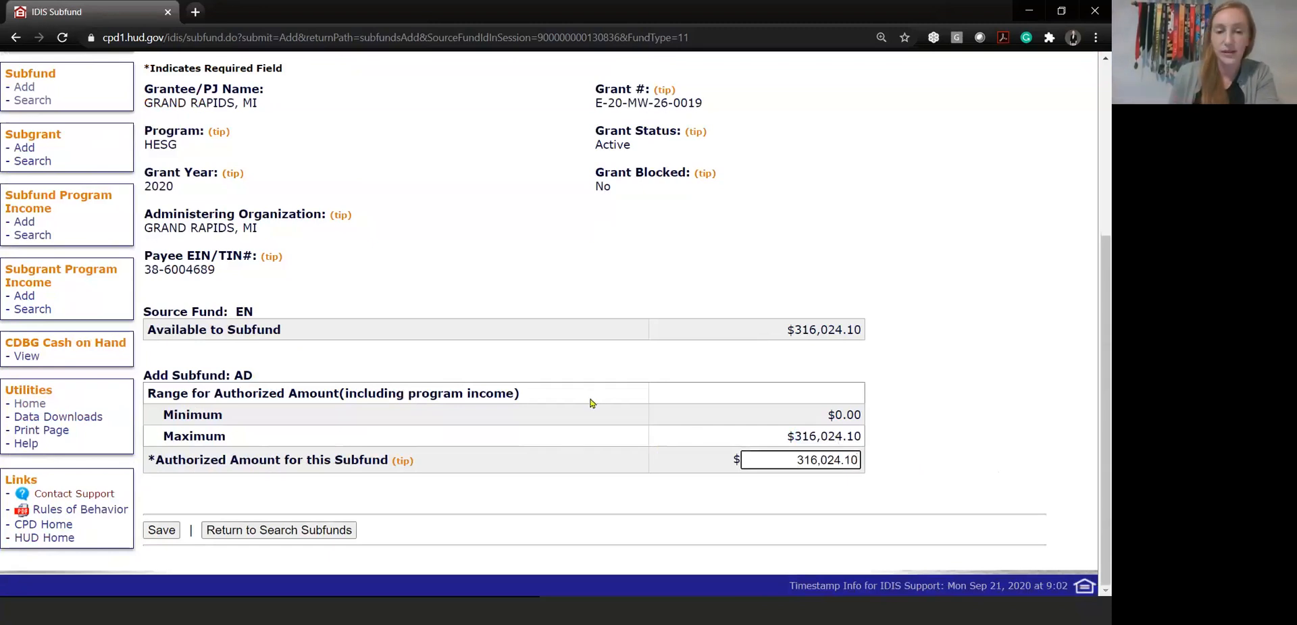
{"action": "left_click", "coordinate": [162, 530]}
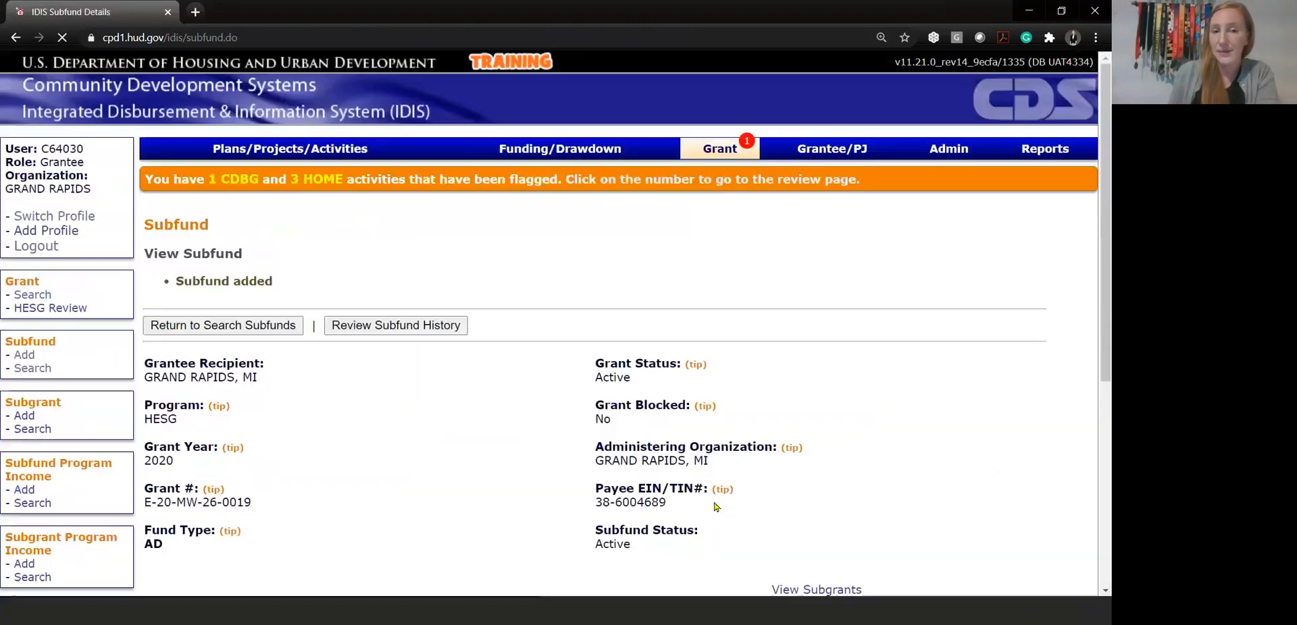
{"action": "left_click", "coordinate": [274, 330]}
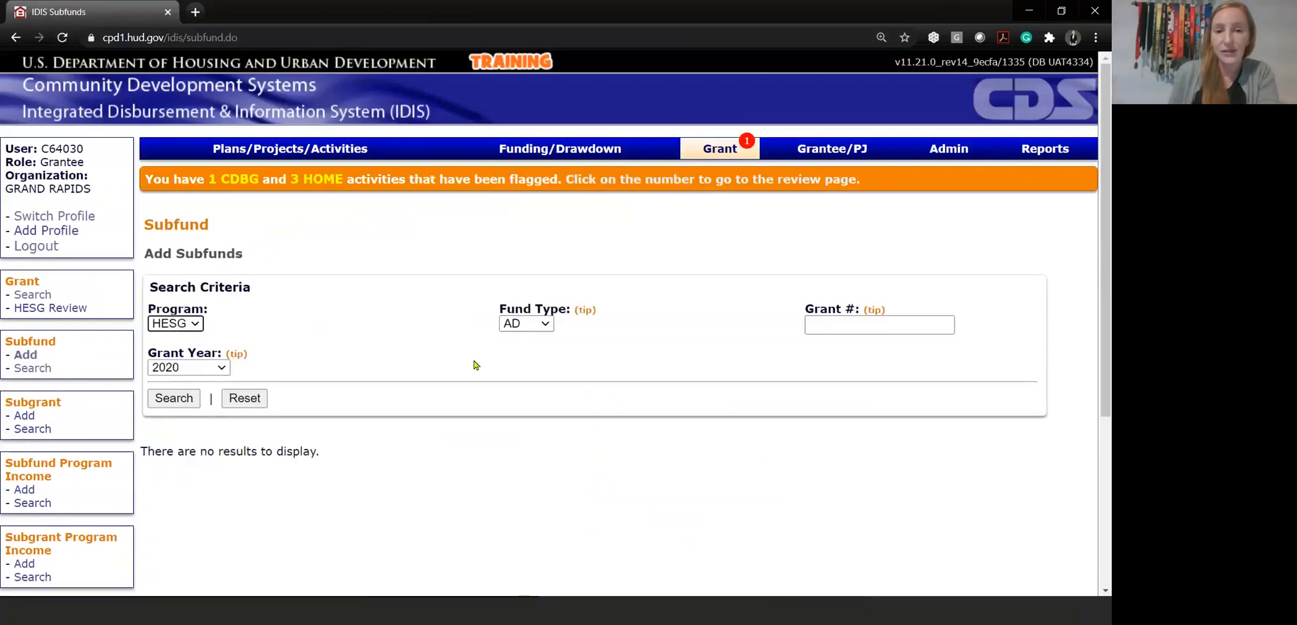
Search the subfunds for the HESG program and grant year 2020 to check the AD and EN subfunds of both grants
{"action": "left_click", "coordinate": [527, 327]}
{"action": "right_click", "coordinate": [45, 374]}
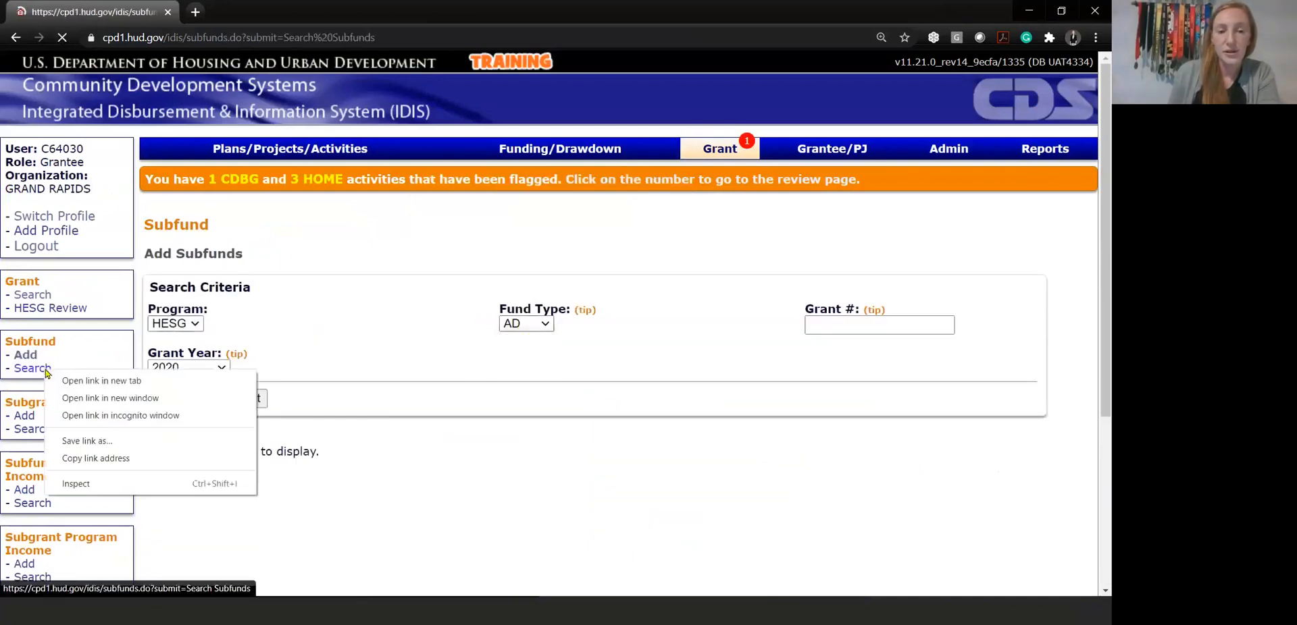
{"action": "left_click", "coordinate": [35, 375]}
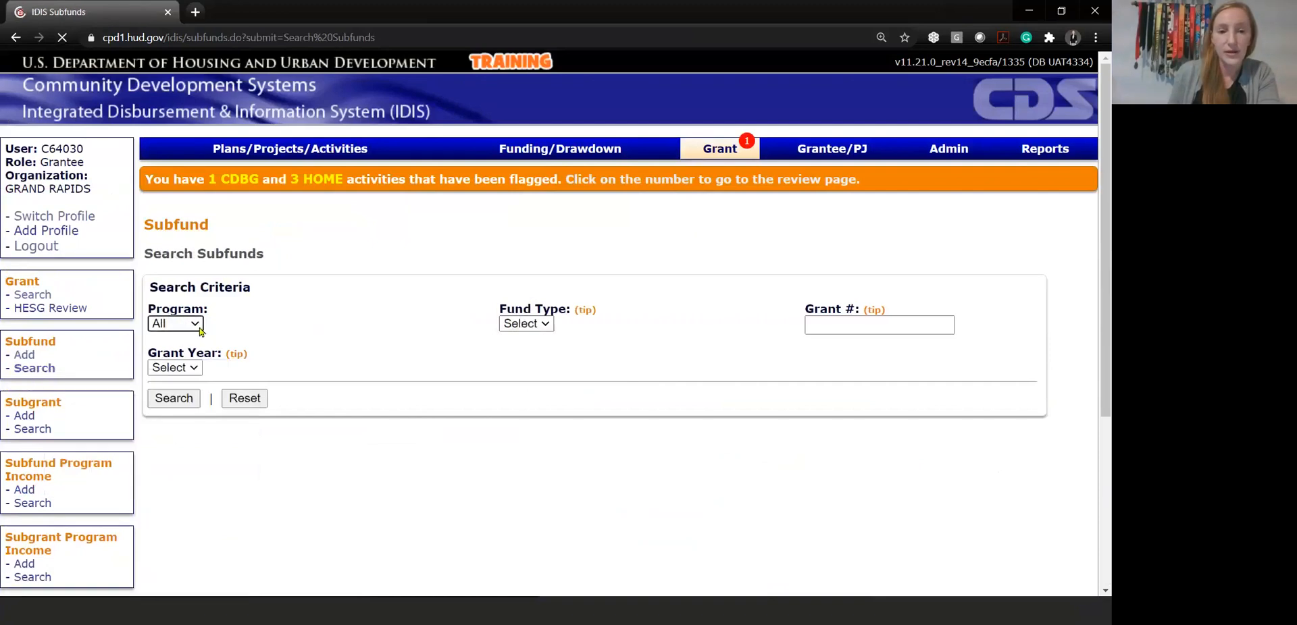
{"action": "left_click", "coordinate": [175, 324]}
{"action": "left_click", "coordinate": [168, 349]}
{"action": "left_click", "coordinate": [192, 370]}
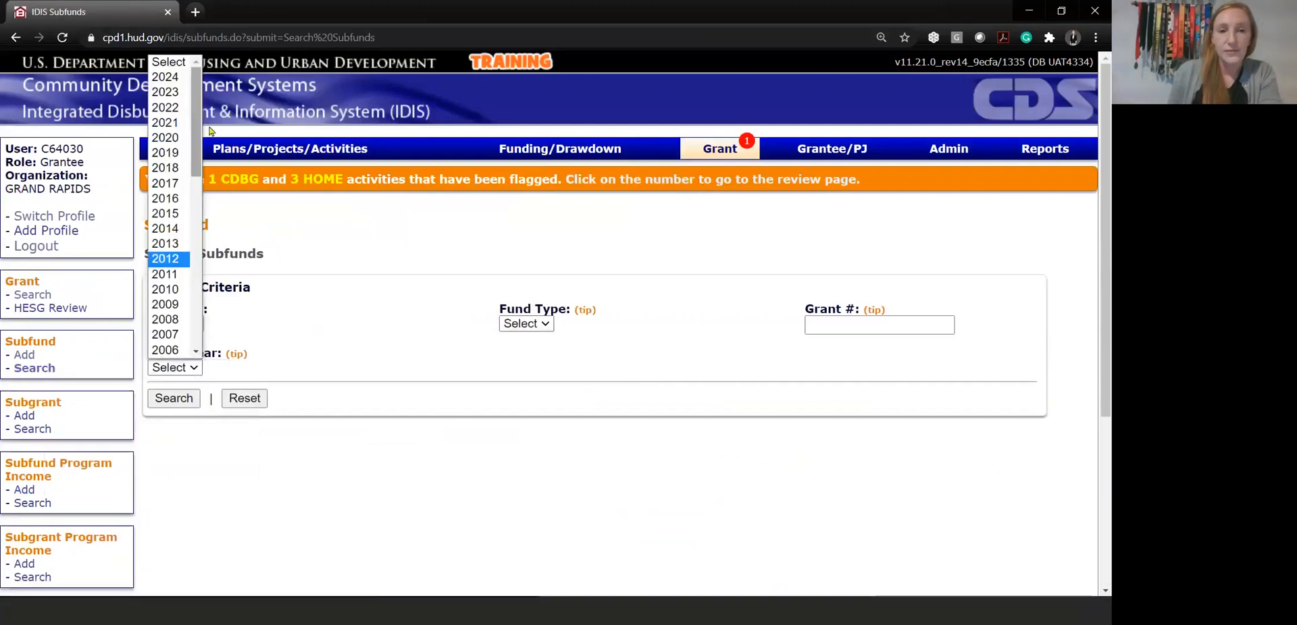
{"action": "left_click", "coordinate": [180, 139]}
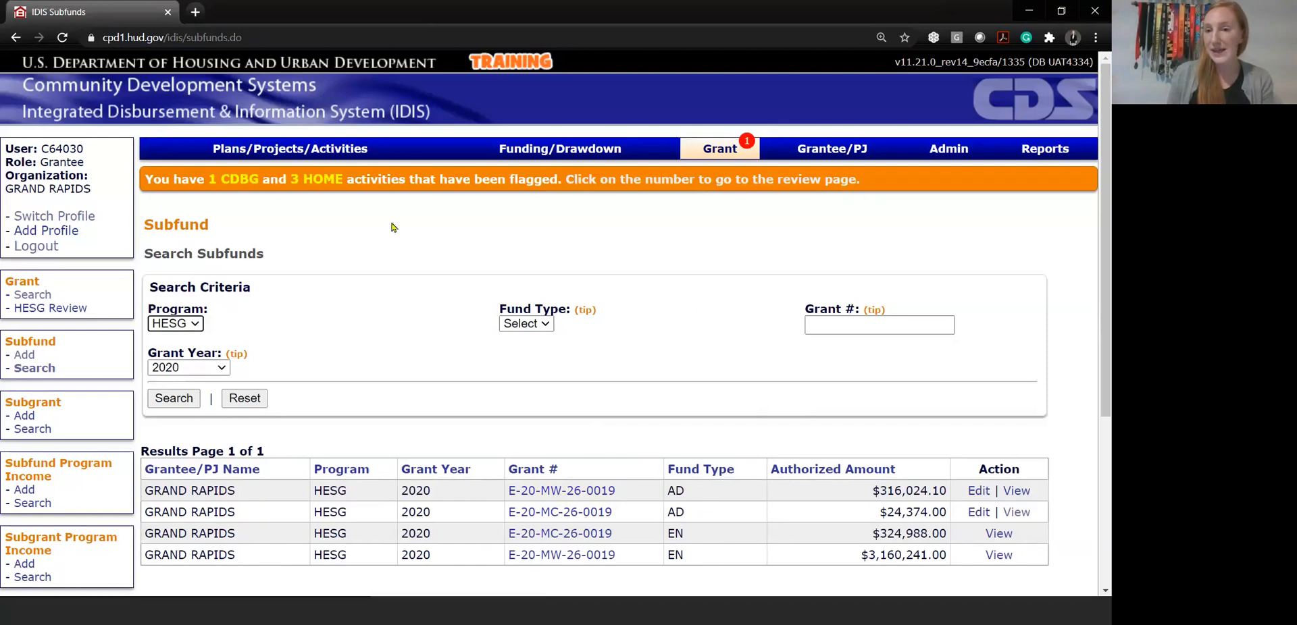
Return from the activity search to the subfund search and list the 2020 HESG subfunds again
{"action": "left_click", "coordinate": [296, 155]}
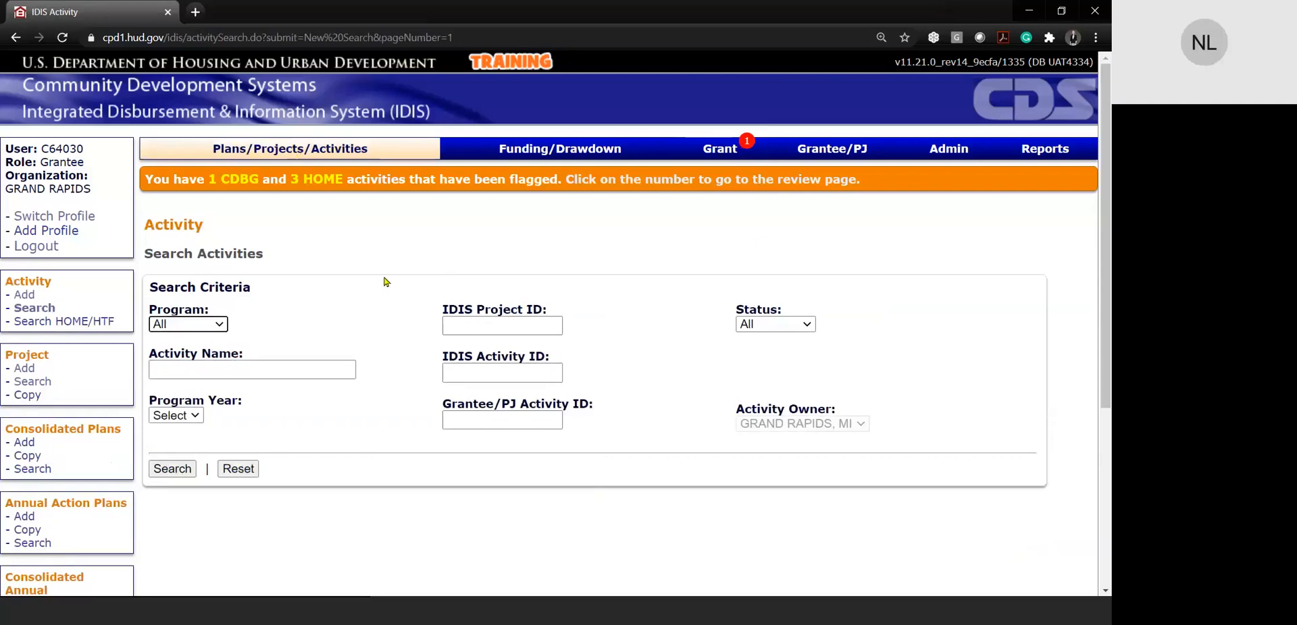
{"action": "left_click", "coordinate": [720, 150]}
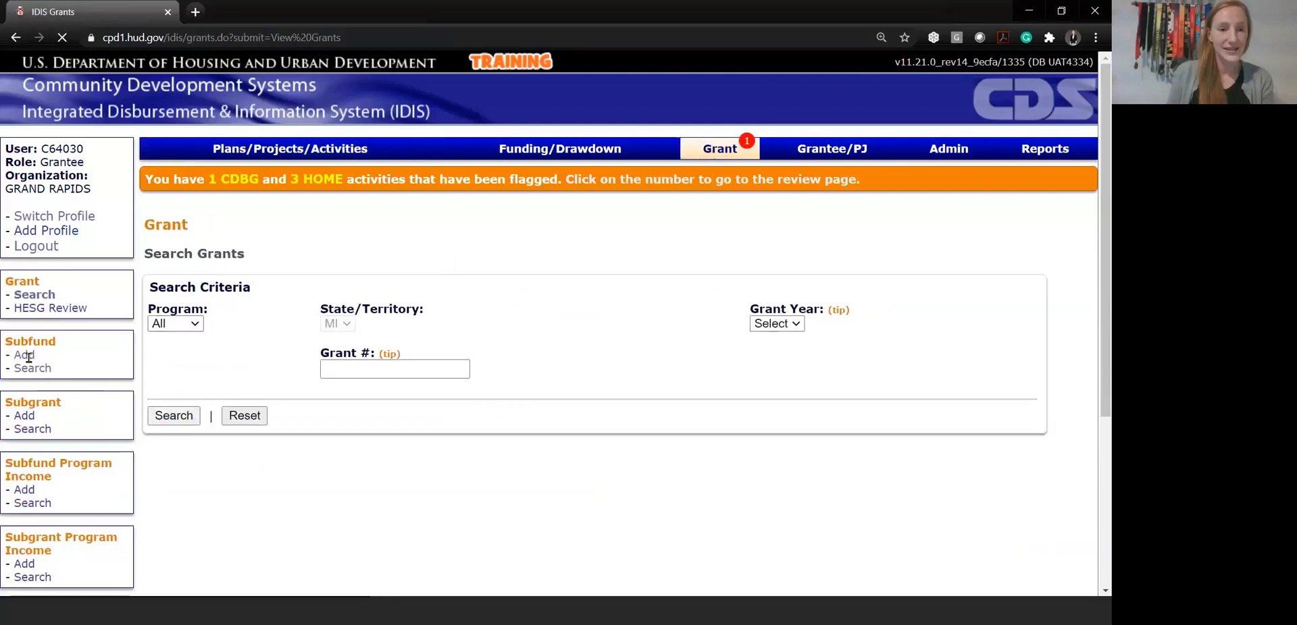
{"action": "left_click", "coordinate": [30, 370]}
{"action": "left_click", "coordinate": [175, 324]}
{"action": "left_click", "coordinate": [165, 352]}
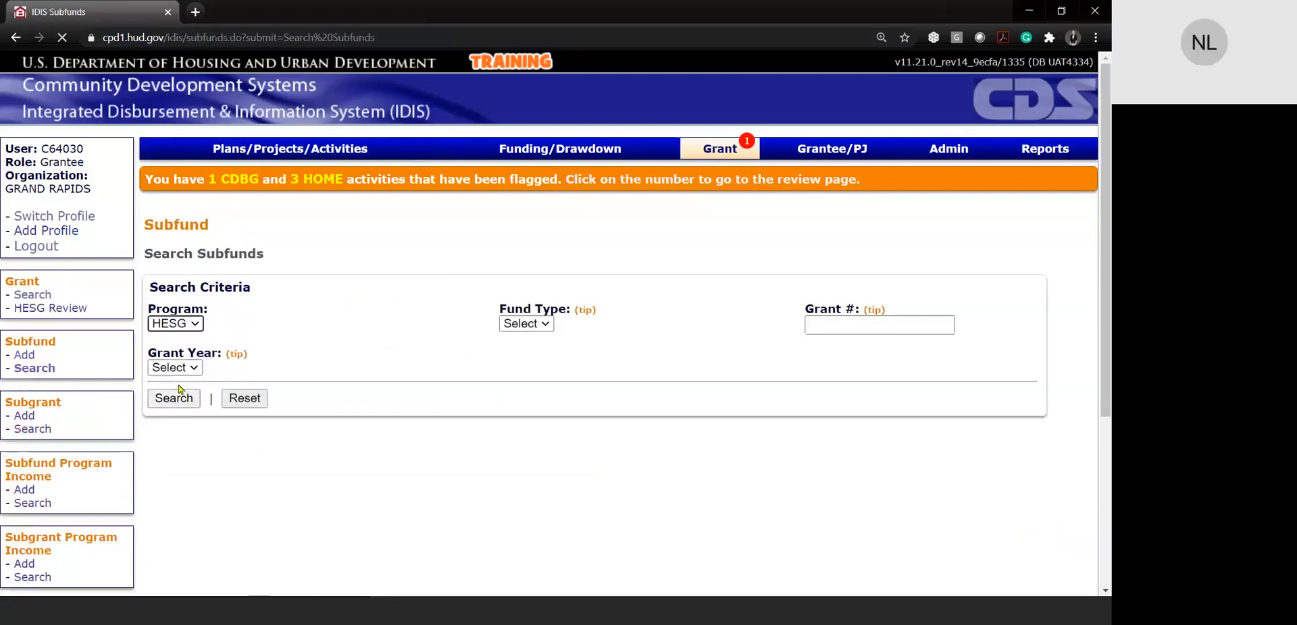
{"action": "left_click", "coordinate": [175, 368]}
{"action": "left_click", "coordinate": [166, 138]}
{"action": "left_click", "coordinate": [173, 399]}
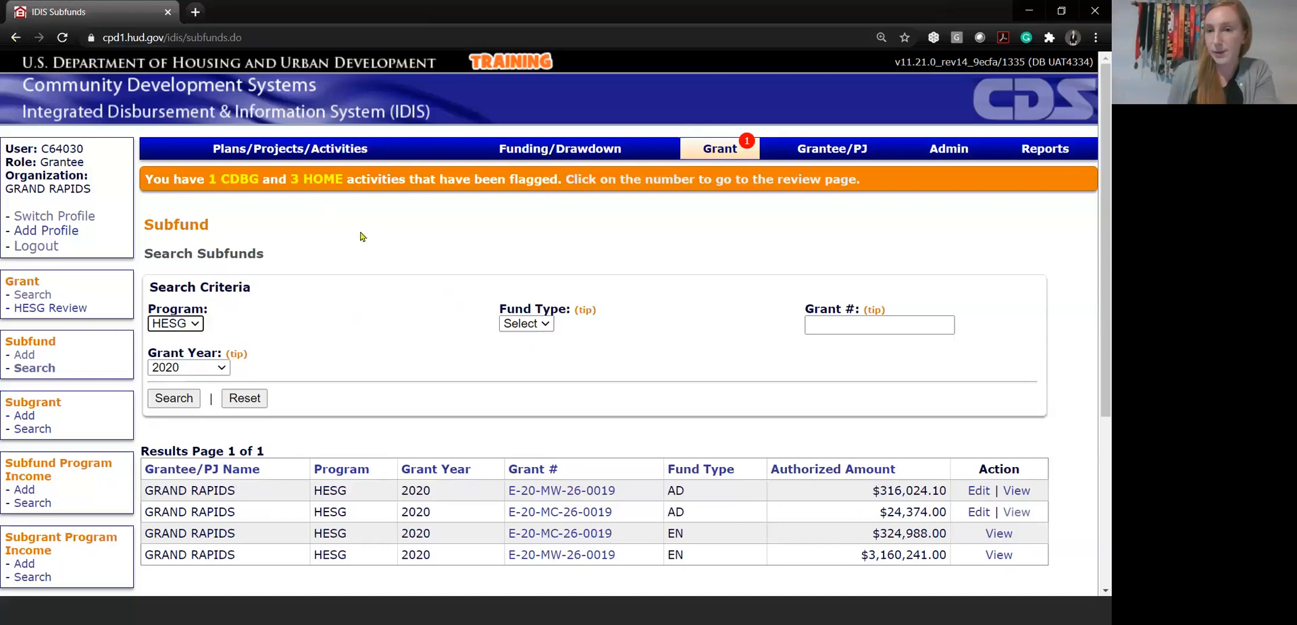
Search the projects for program year 2020 and the HESG program
{"action": "left_click", "coordinate": [290, 149]}
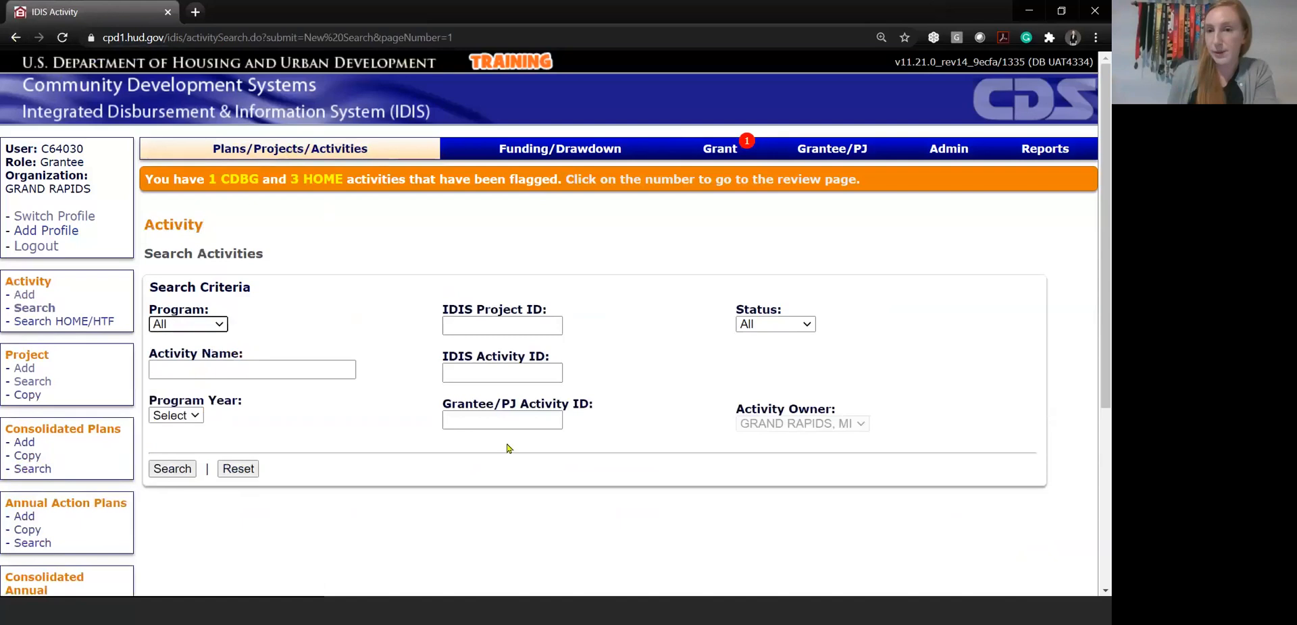
{"action": "scroll", "coordinate": [508, 449], "scroll_direction": "down", "scroll_amount": 1}
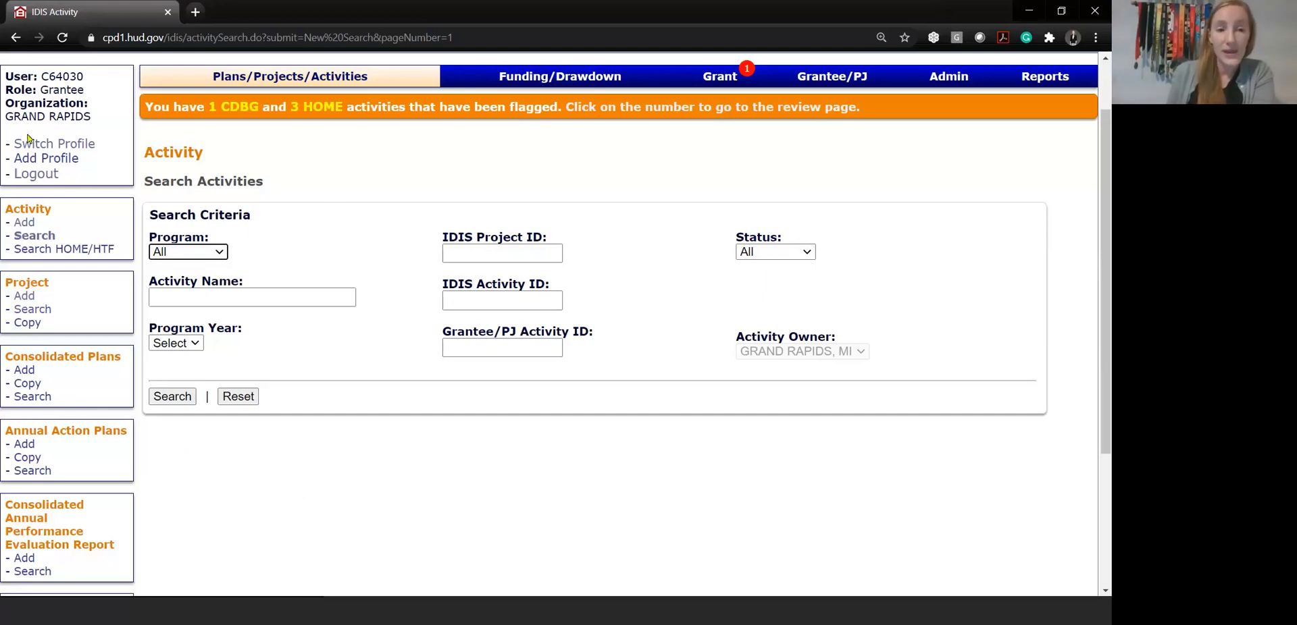
{"action": "left_click", "coordinate": [38, 312]}
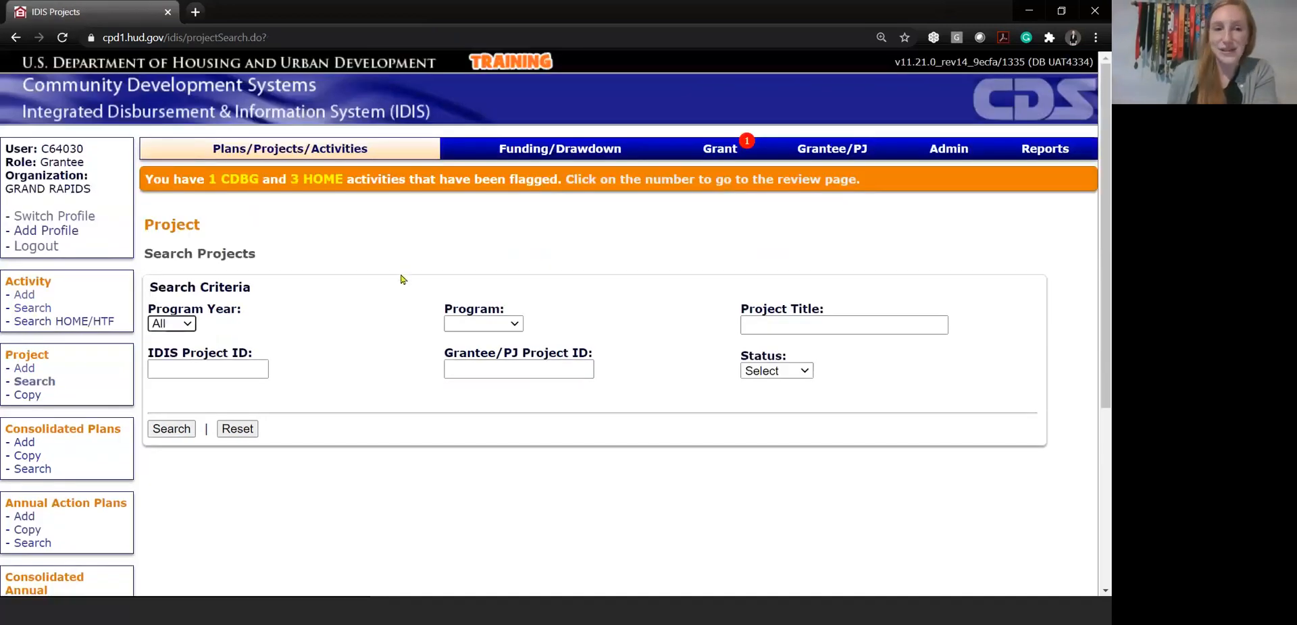
{"action": "left_click", "coordinate": [189, 324]}
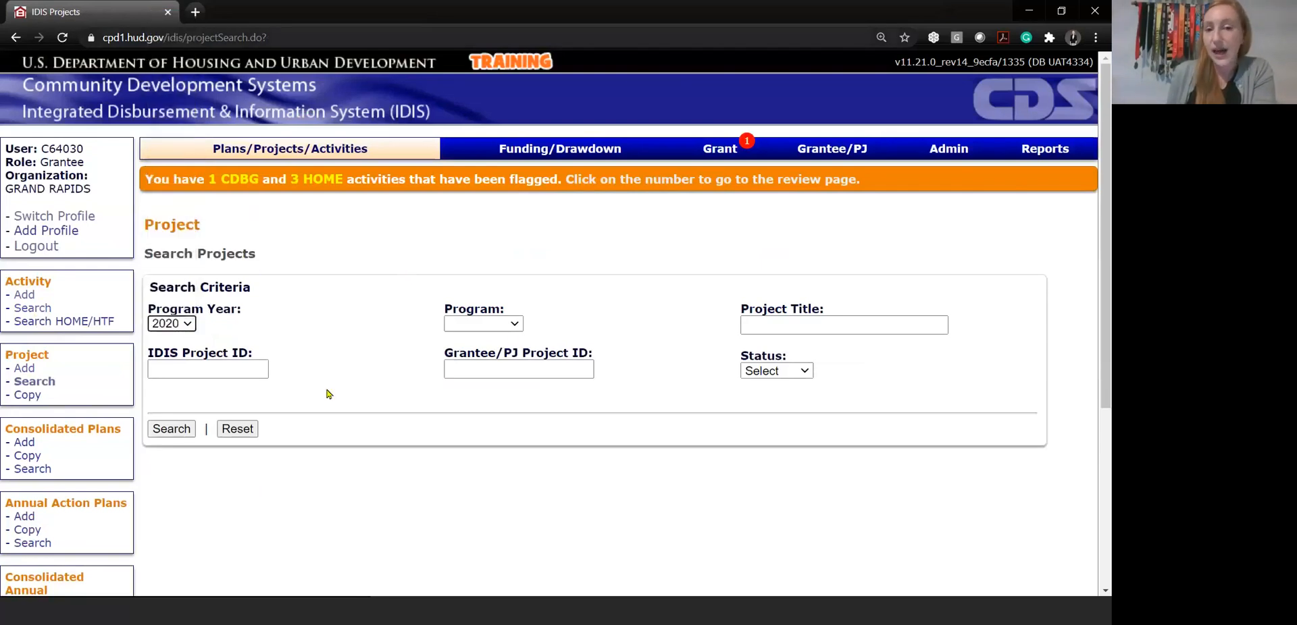
{"action": "left_click", "coordinate": [512, 324]}
{"action": "right_click", "coordinate": [512, 327]}
{"action": "left_click", "coordinate": [482, 395]}
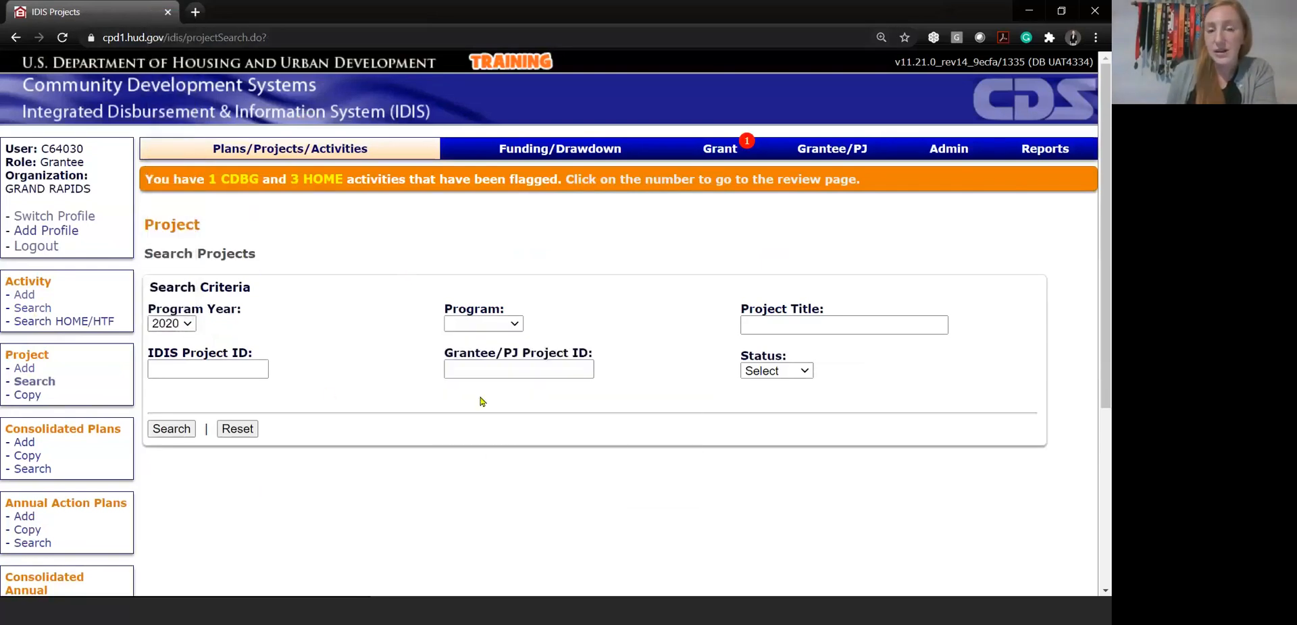
{"action": "left_click", "coordinate": [477, 325]}
{"action": "left_click", "coordinate": [482, 399]}
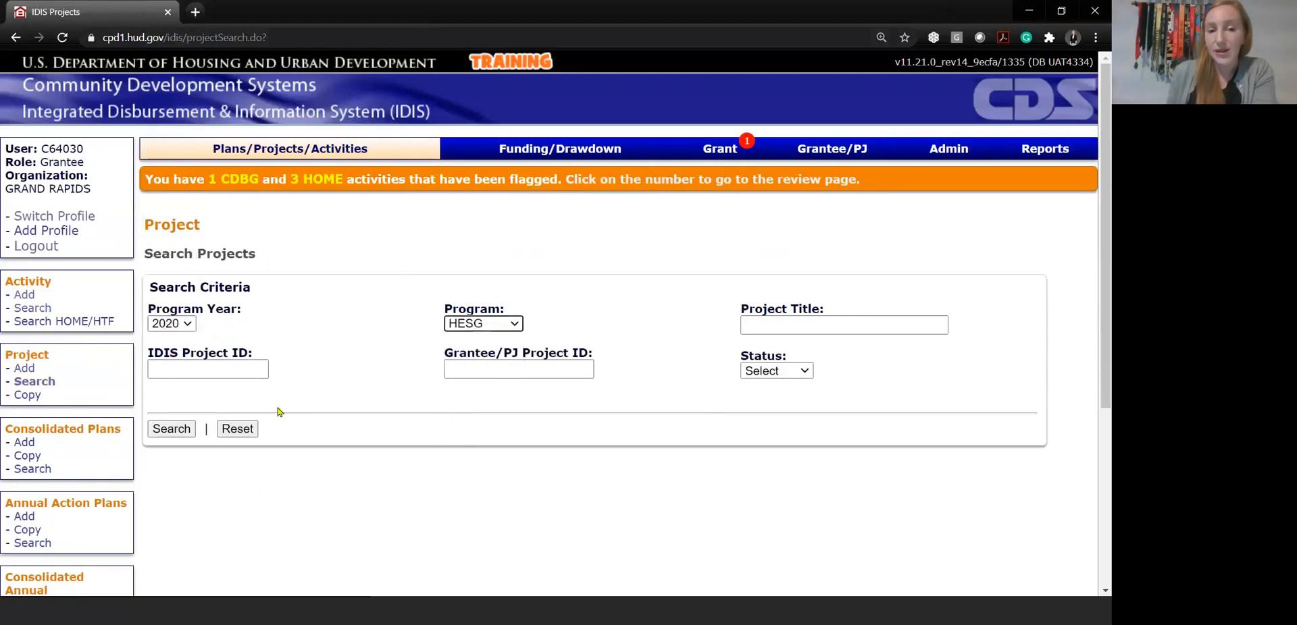
{"action": "left_click", "coordinate": [176, 429]}
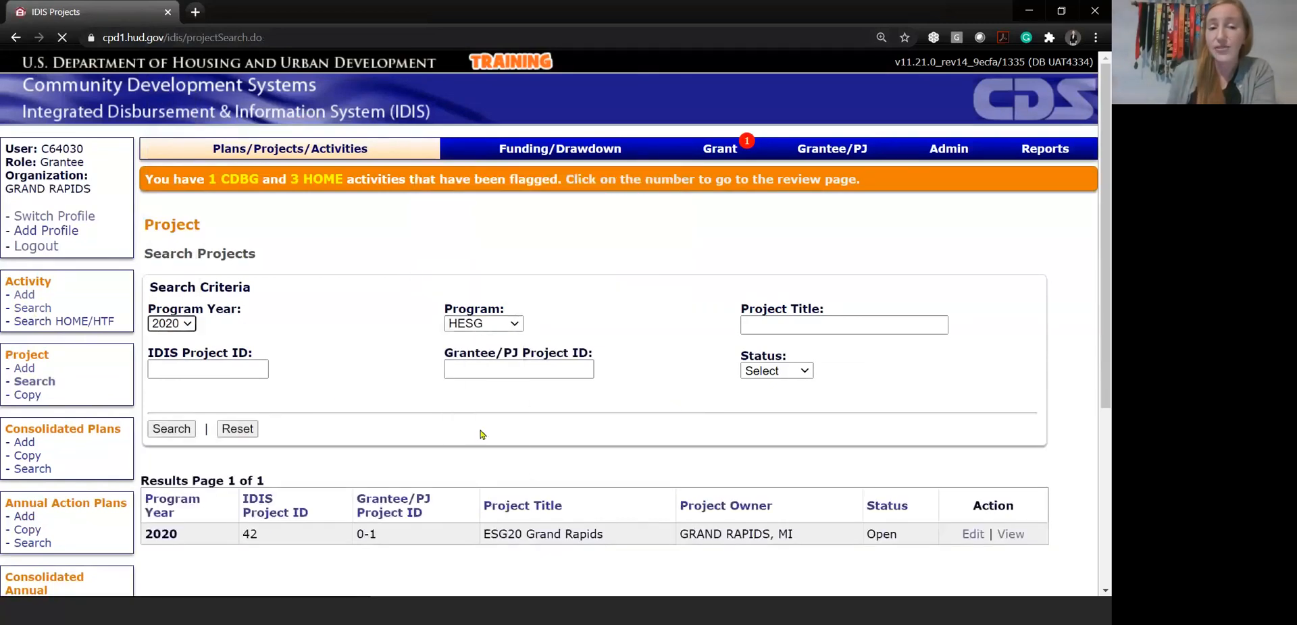
View the ESG20 Grand Rapids project and examine its description and estimated HESG amount
{"action": "scroll", "coordinate": [149, 429], "scroll_direction": "down", "scroll_amount": 2}
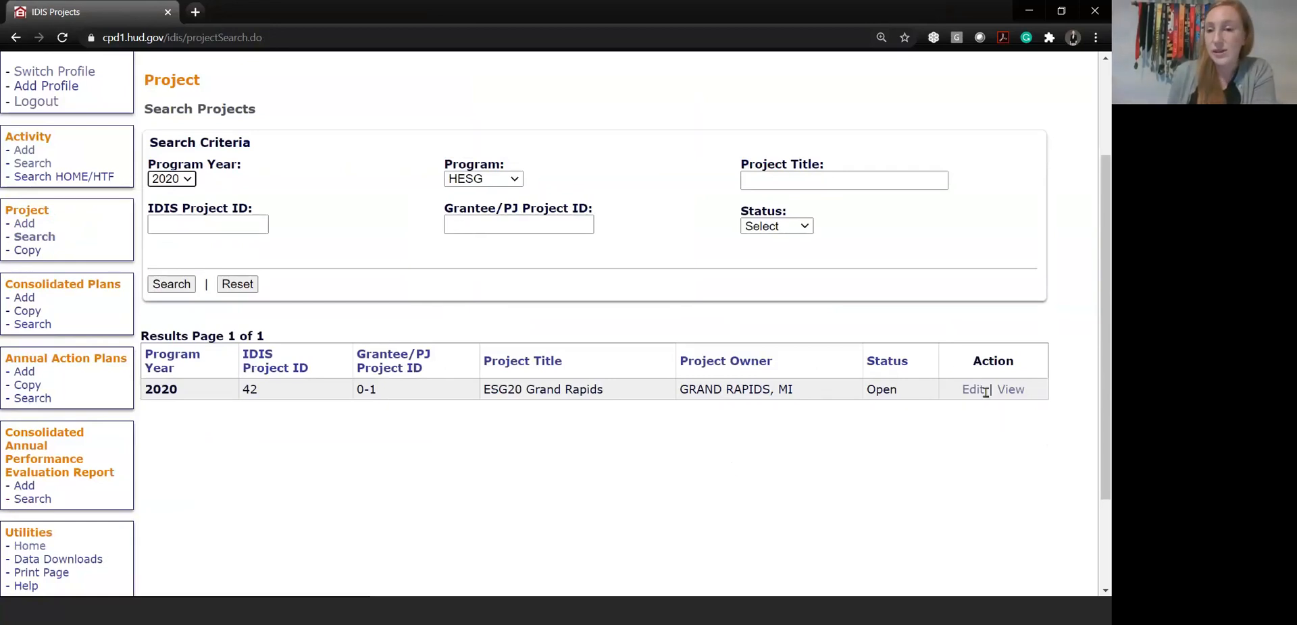
{"action": "left_click", "coordinate": [1011, 392]}
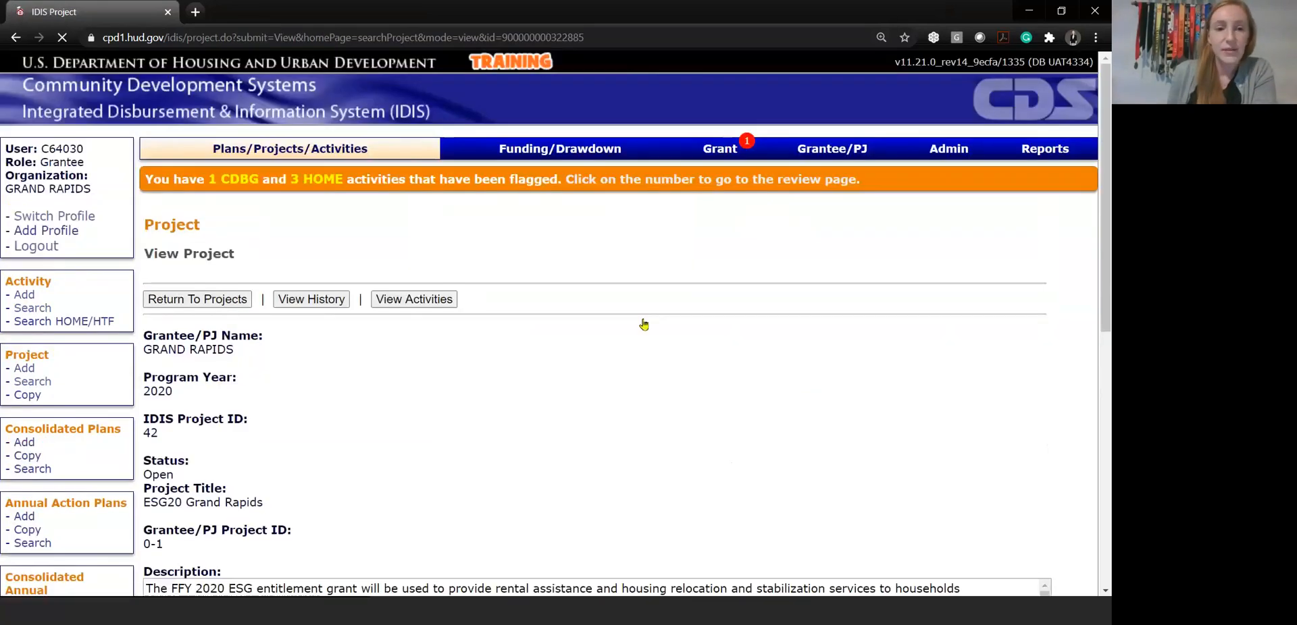
{"action": "scroll", "coordinate": [676, 326], "scroll_direction": "down", "scroll_amount": 1}
{"action": "scroll", "coordinate": [587, 348], "scroll_direction": "down", "scroll_amount": 3}
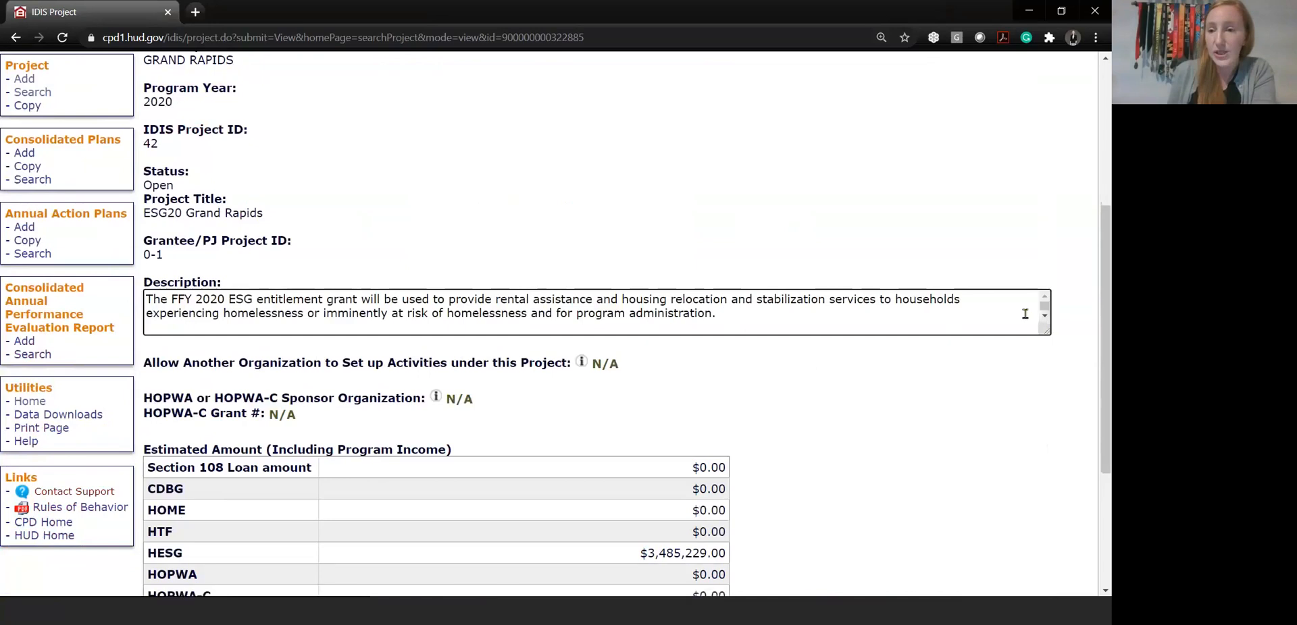
{"action": "scroll", "coordinate": [1024, 314], "scroll_direction": "down", "scroll_amount": 2}
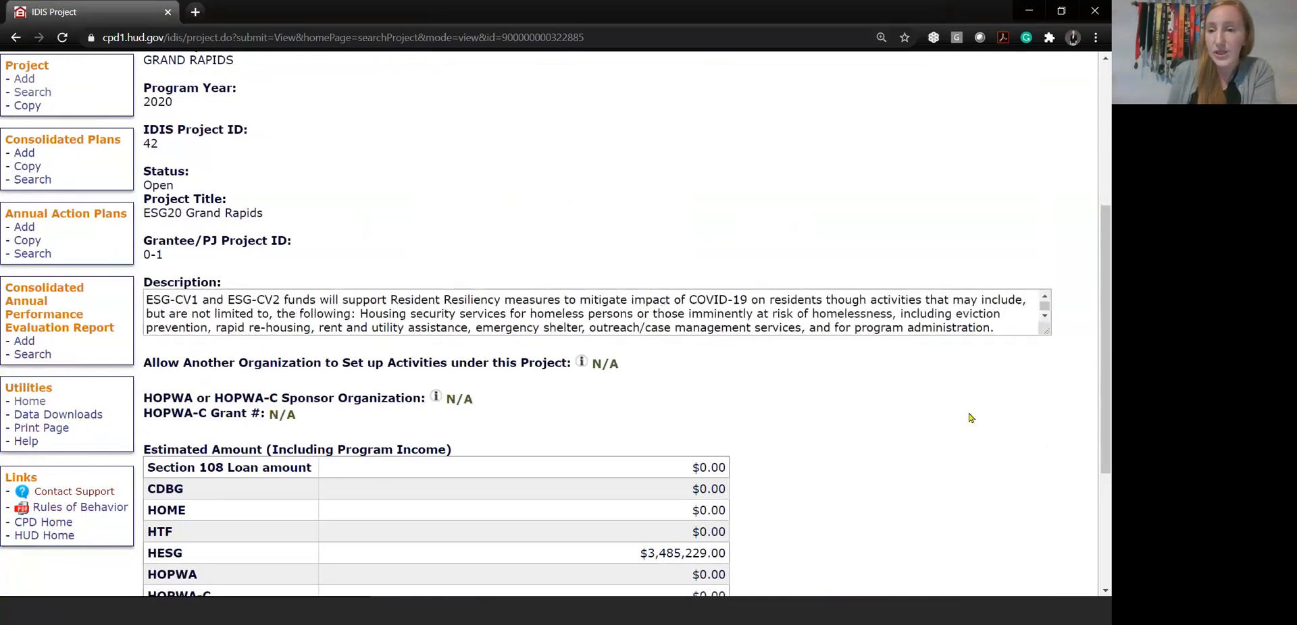
{"action": "scroll", "coordinate": [977, 408], "scroll_direction": "down", "scroll_amount": 2}
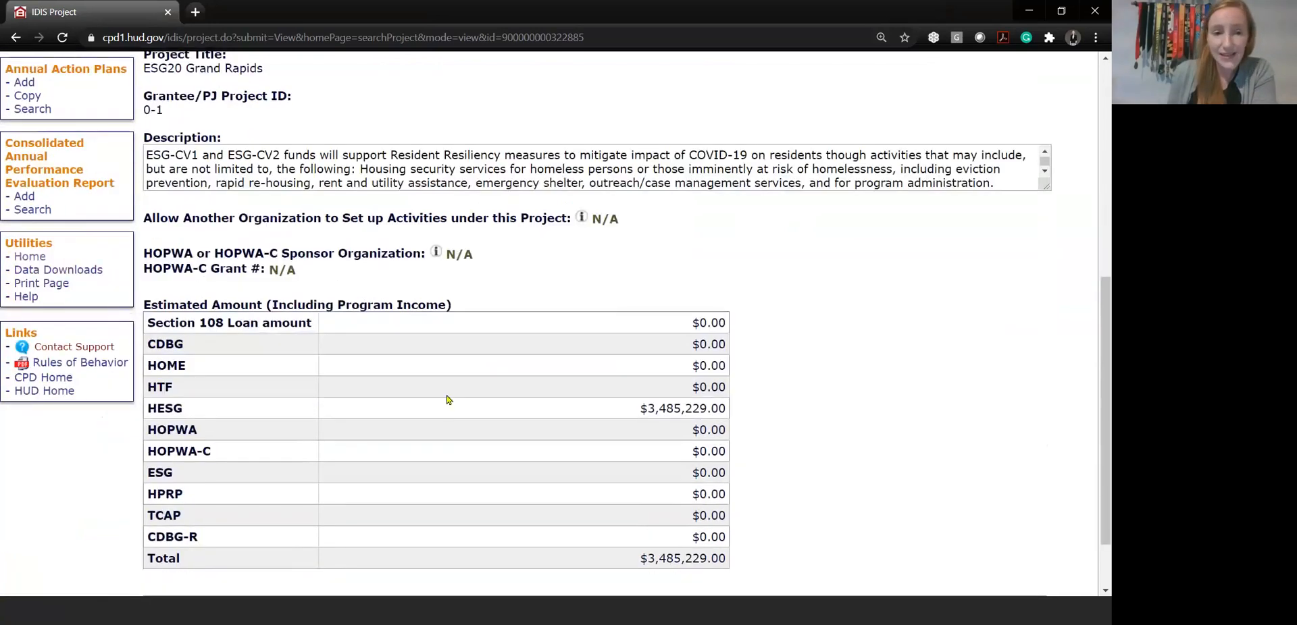
{"action": "left_click_drag", "start_coordinate": [157, 409], "coordinate": [727, 409]}
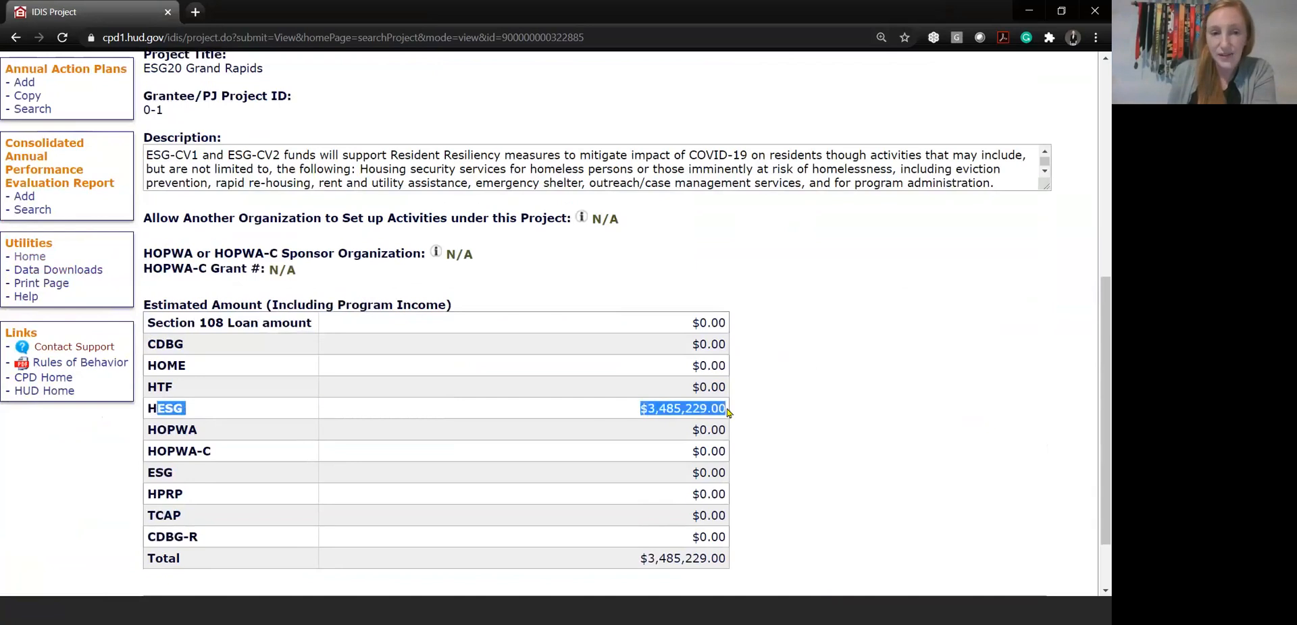
{"action": "left_click", "coordinate": [600, 434]}
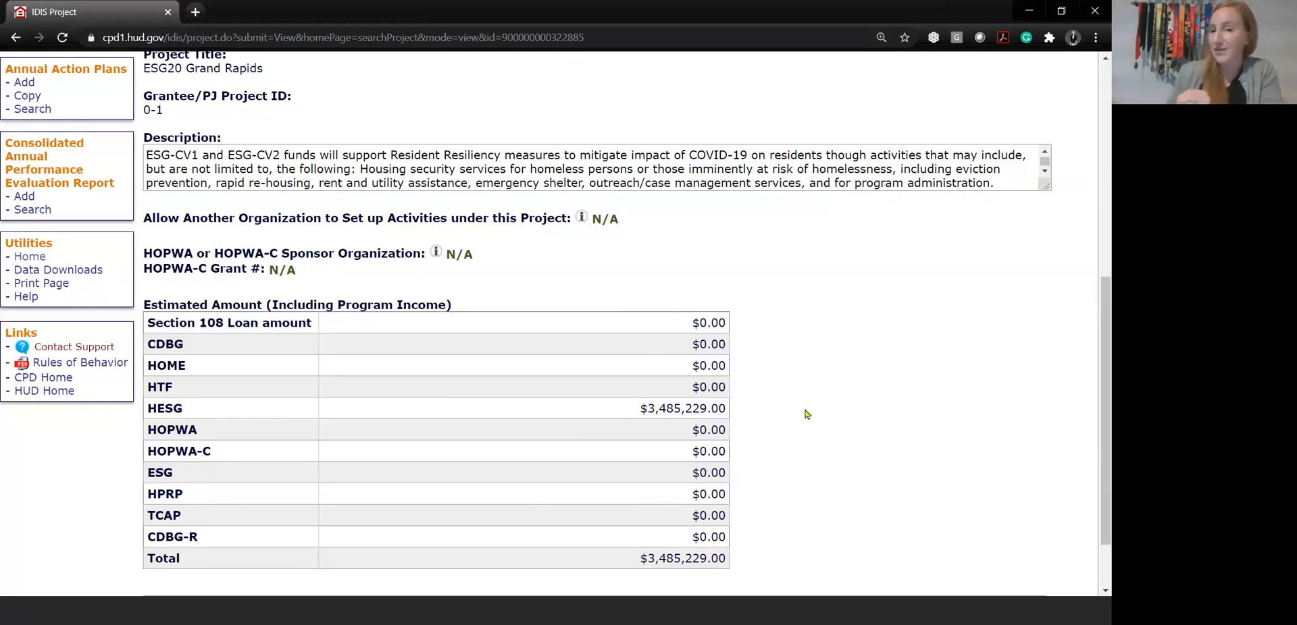
{"action": "scroll", "coordinate": [807, 429], "scroll_direction": "up", "scroll_amount": 3}
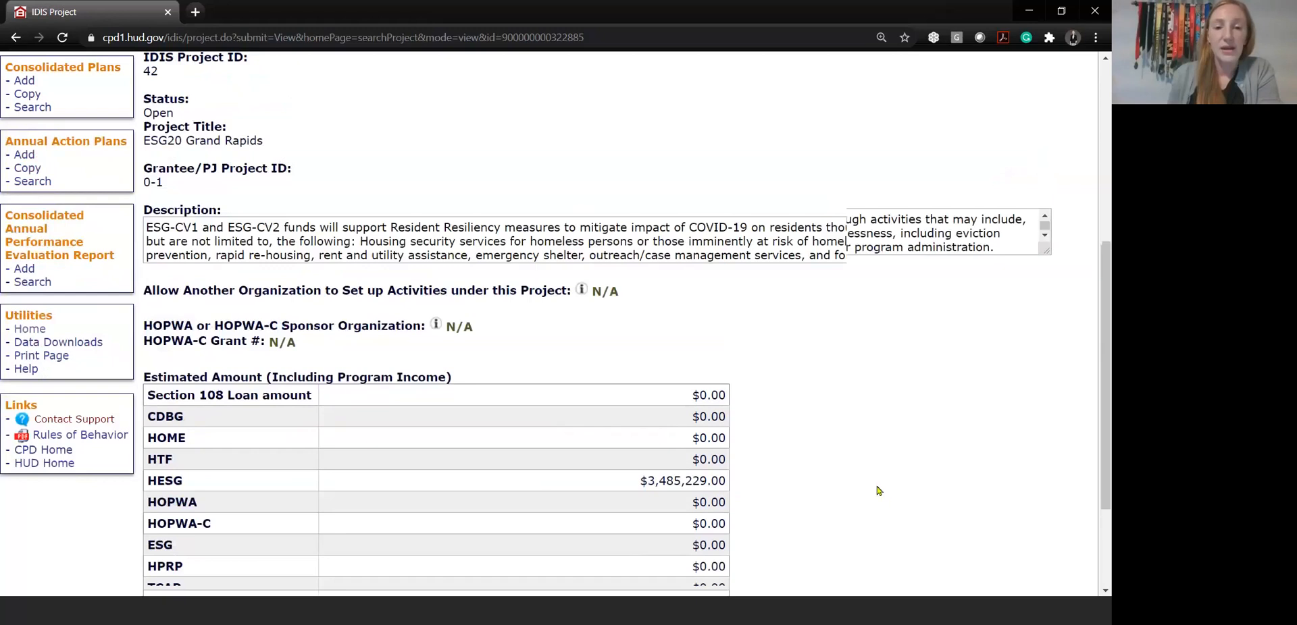
{"action": "scroll", "coordinate": [743, 338], "scroll_direction": "down", "scroll_amount": 4}
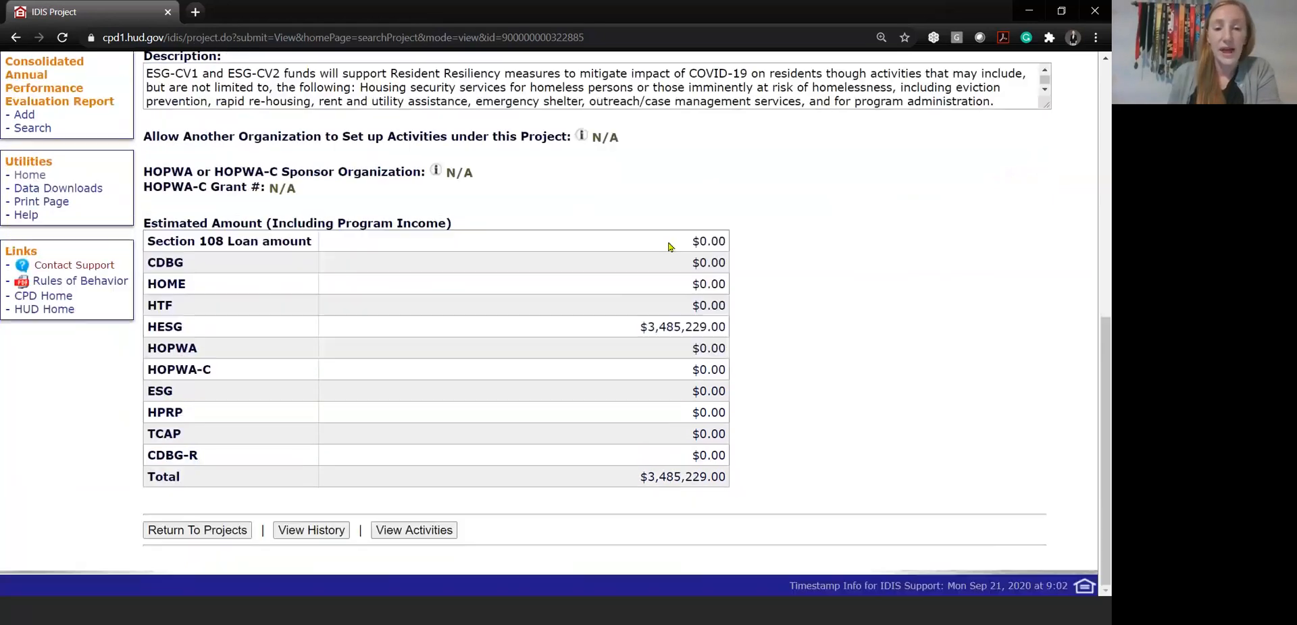
List the activities of the ESG20 Grand Rapids project and open the ESG20 Rapid Re-Housing activity for editing
{"action": "left_click", "coordinate": [424, 538]}
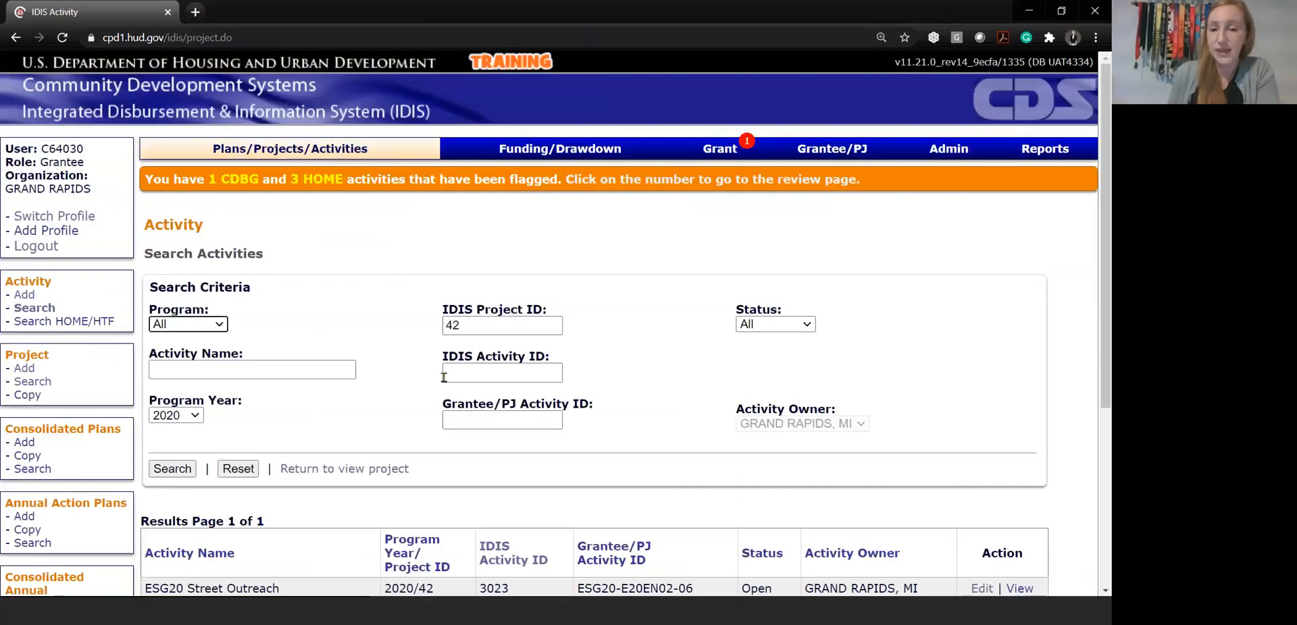
{"action": "scroll", "coordinate": [517, 508], "scroll_direction": "down", "scroll_amount": 3}
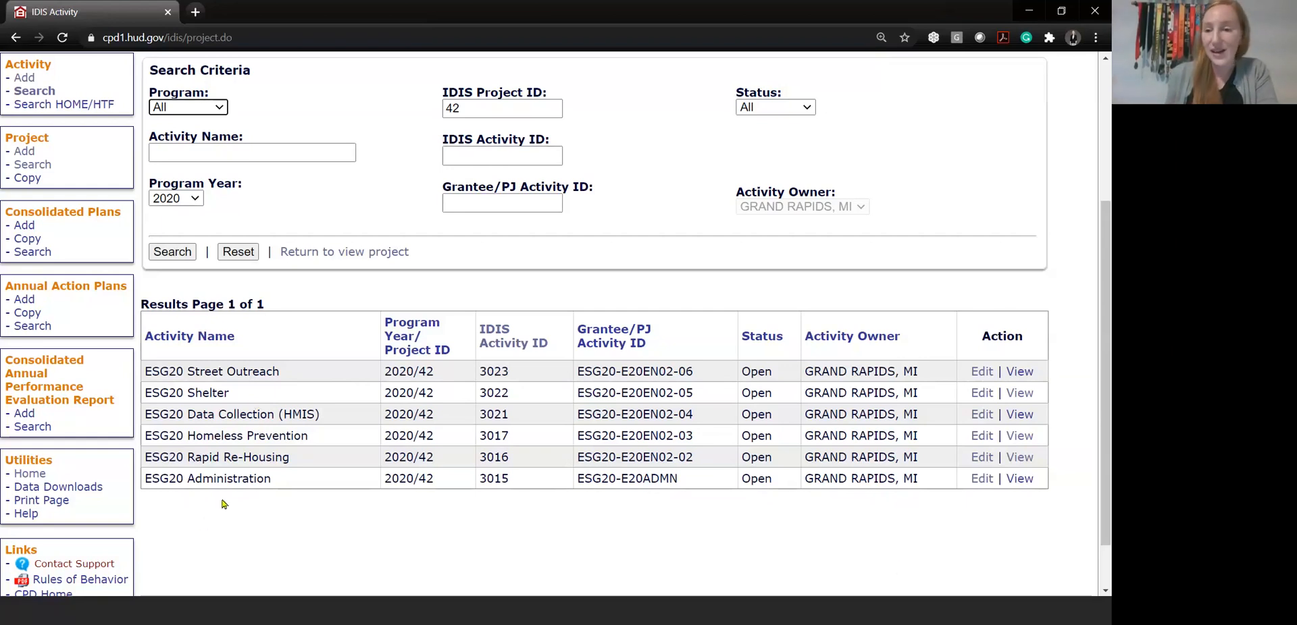
{"action": "left_click", "coordinate": [982, 458]}
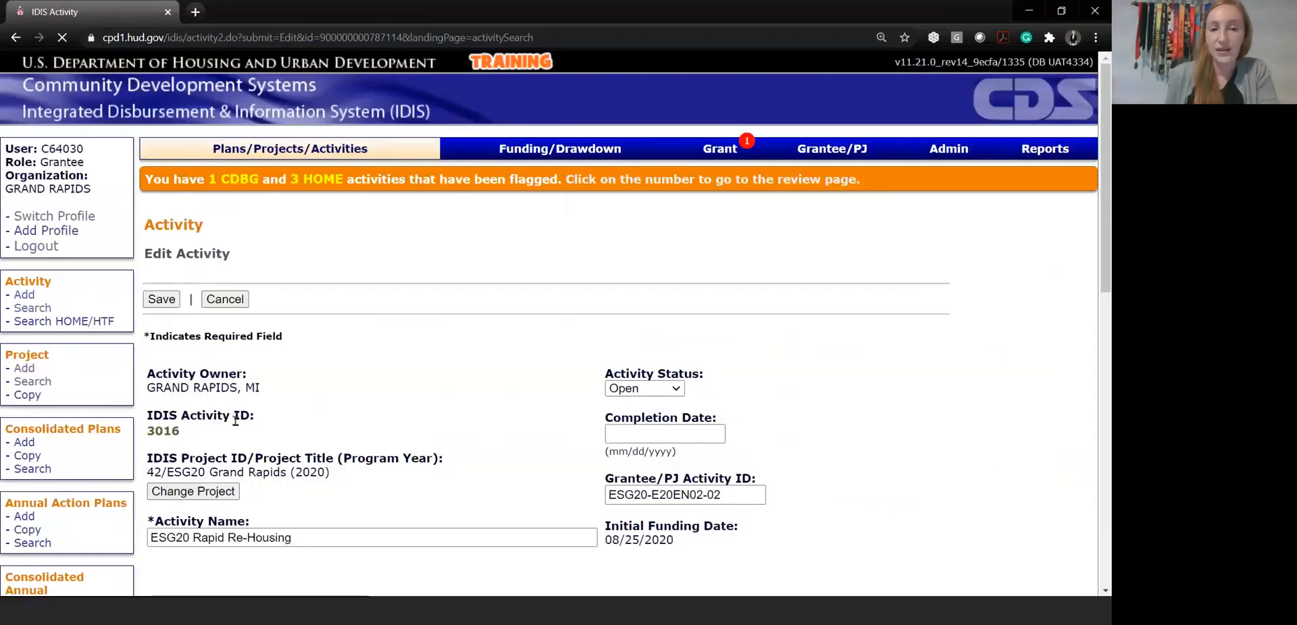
{"action": "scroll", "coordinate": [422, 474], "scroll_direction": "down", "scroll_amount": 2}
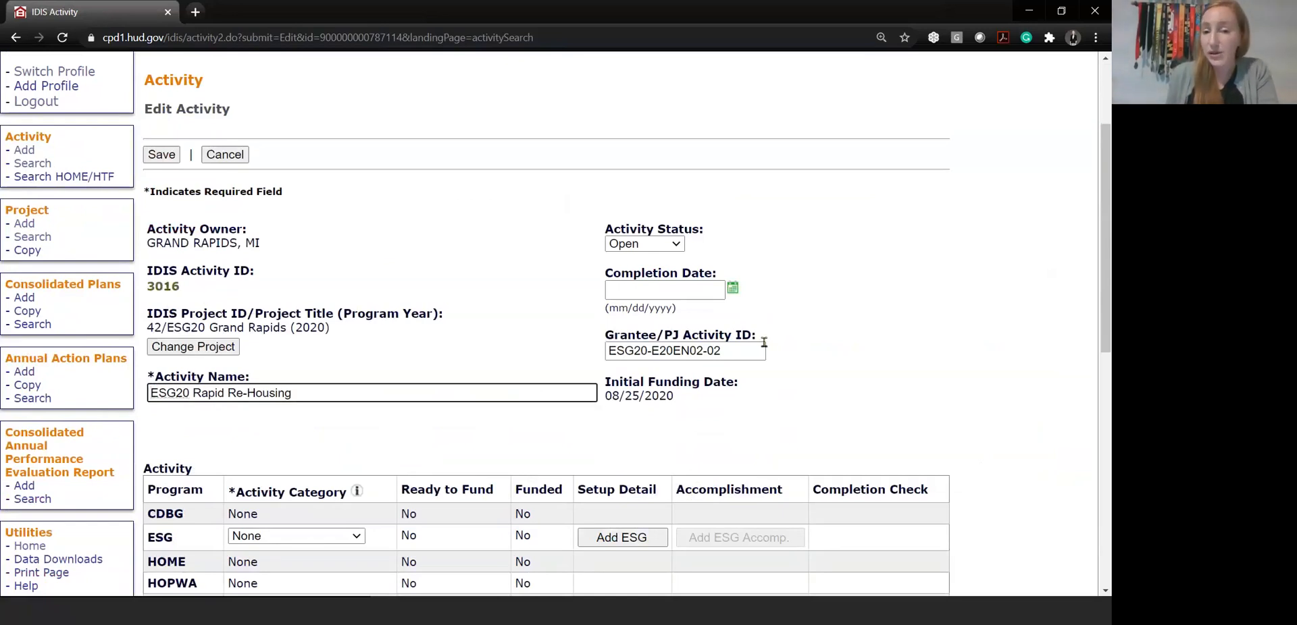
Try appending "fff" to the Grantee/PJ Activity ID, and remove the added characters
{"action": "left_click", "coordinate": [705, 351]}
{"action": "triple_click", "coordinate": [734, 352]}
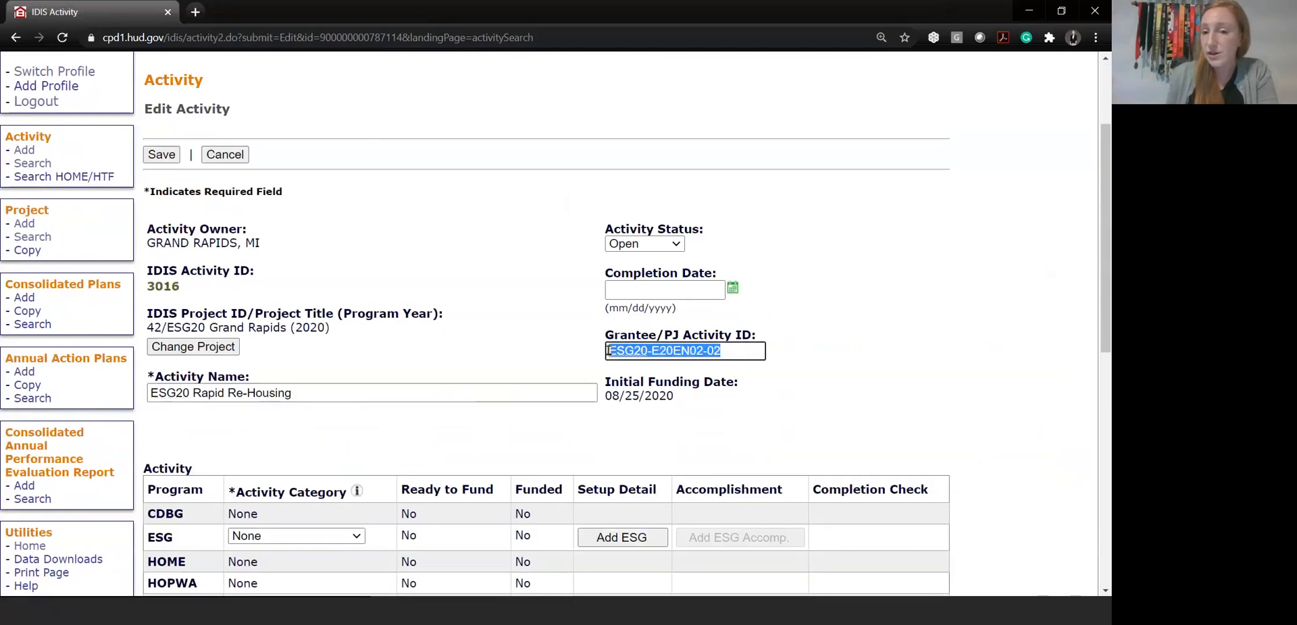
{"action": "left_click", "coordinate": [824, 397]}
{"action": "left_click", "coordinate": [735, 355]}
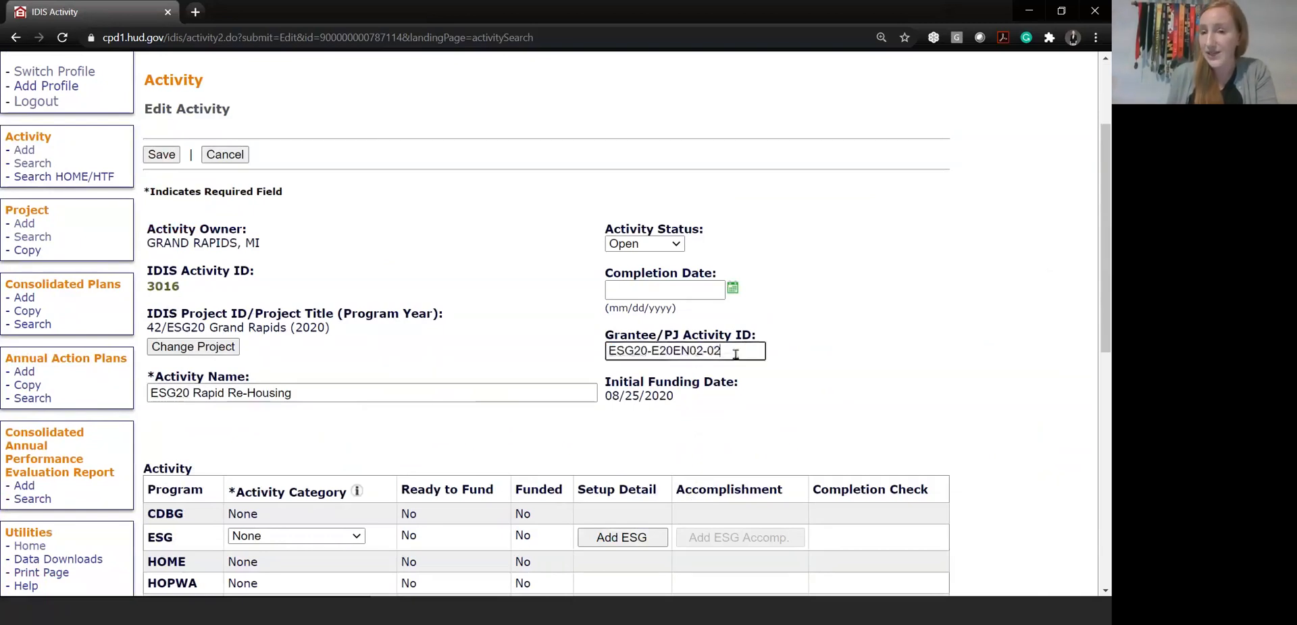
{"action": "type", "text": "fff"}
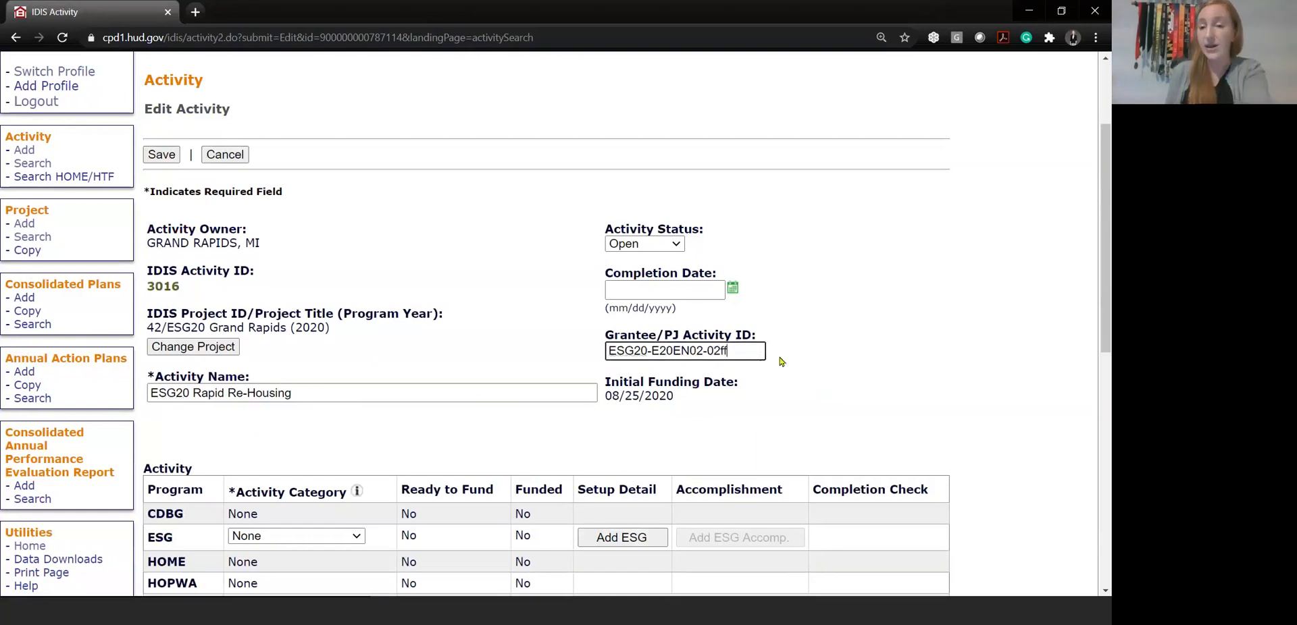
{"action": "key", "text": "BackSpace"}
{"action": "key", "text": "BackSpace"}
{"action": "key", "text": "BackSpace"}
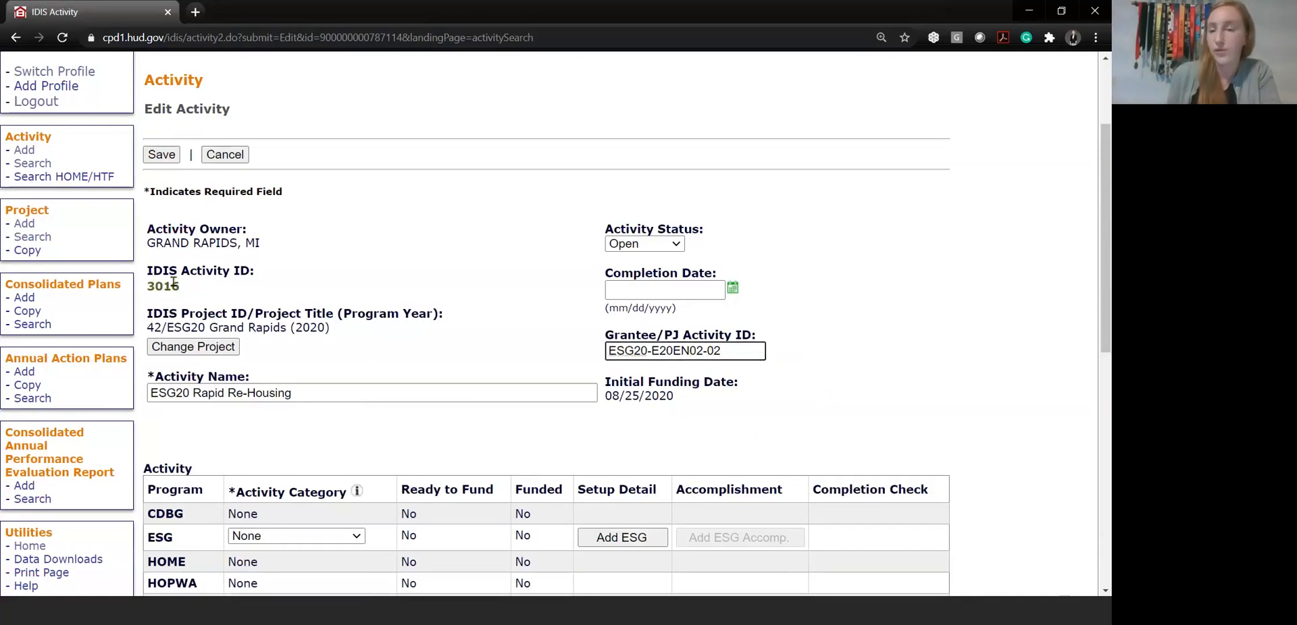
Examine the activity's name and compare the ESG and HESG rows for category, funding status and setup detail
{"action": "left_click", "coordinate": [311, 399]}
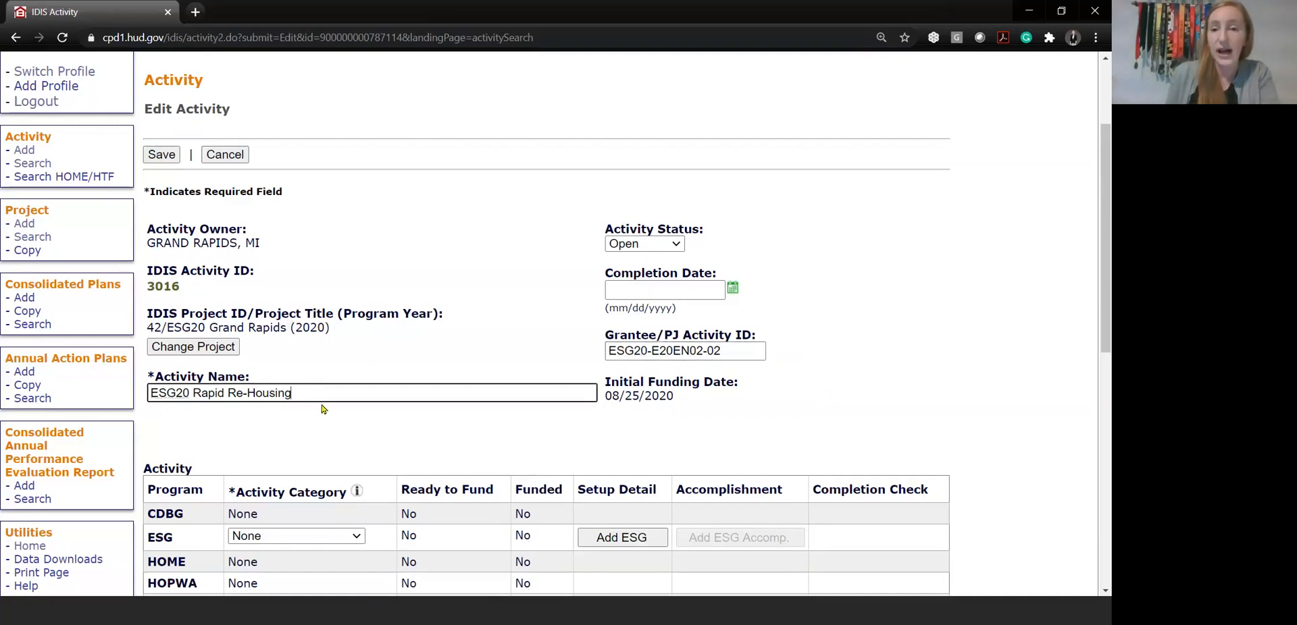
{"action": "scroll", "coordinate": [870, 425], "scroll_direction": "down", "scroll_amount": 3}
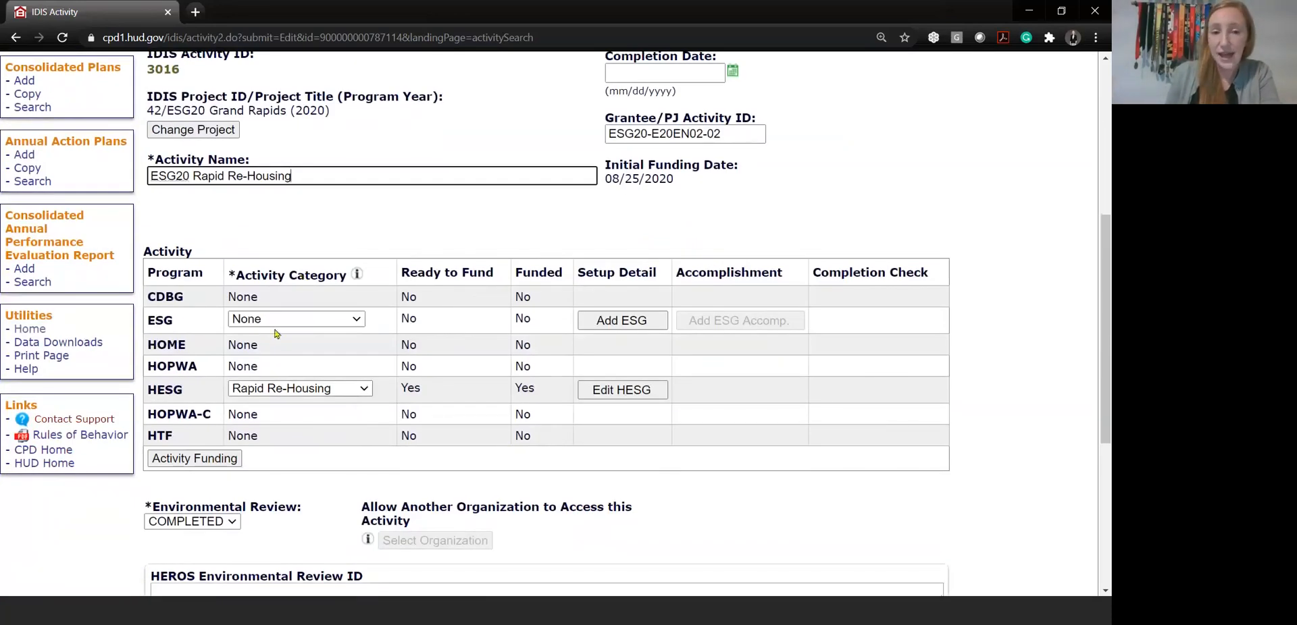
{"action": "left_click_drag", "start_coordinate": [157, 320], "coordinate": [829, 330]}
{"action": "left_click", "coordinate": [132, 403]}
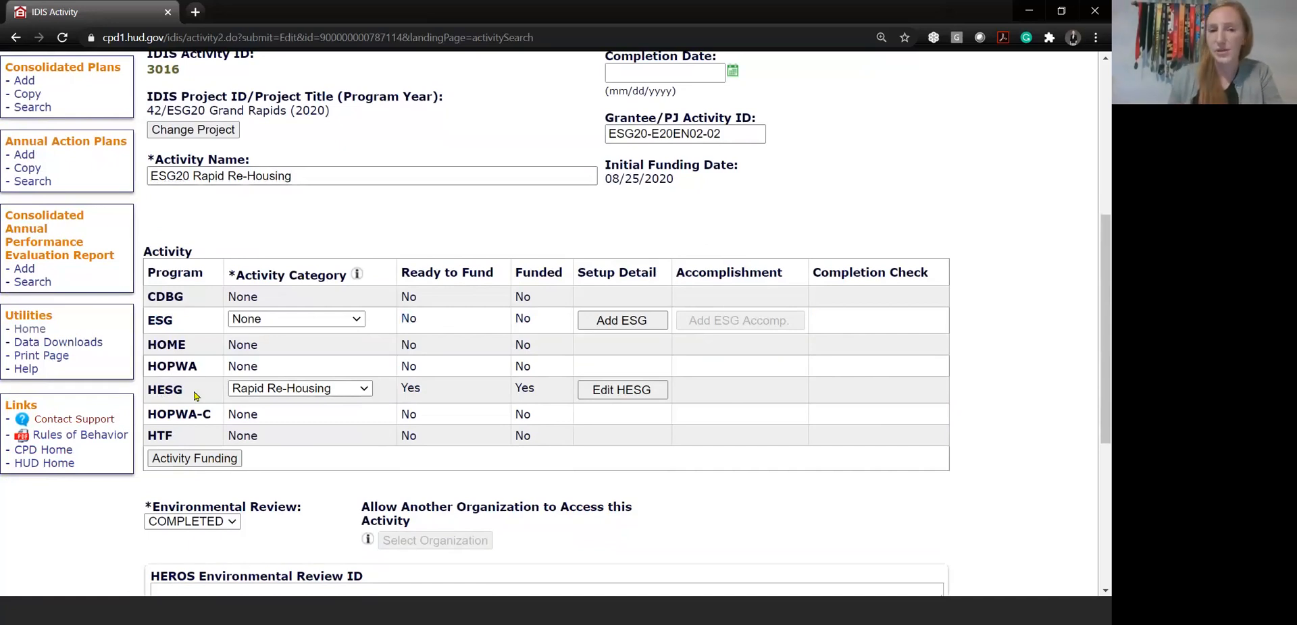
Keep Rapid Re-Housing as the HESG activity category and open the HESG setup detail for editing
{"action": "left_click", "coordinate": [365, 390]}
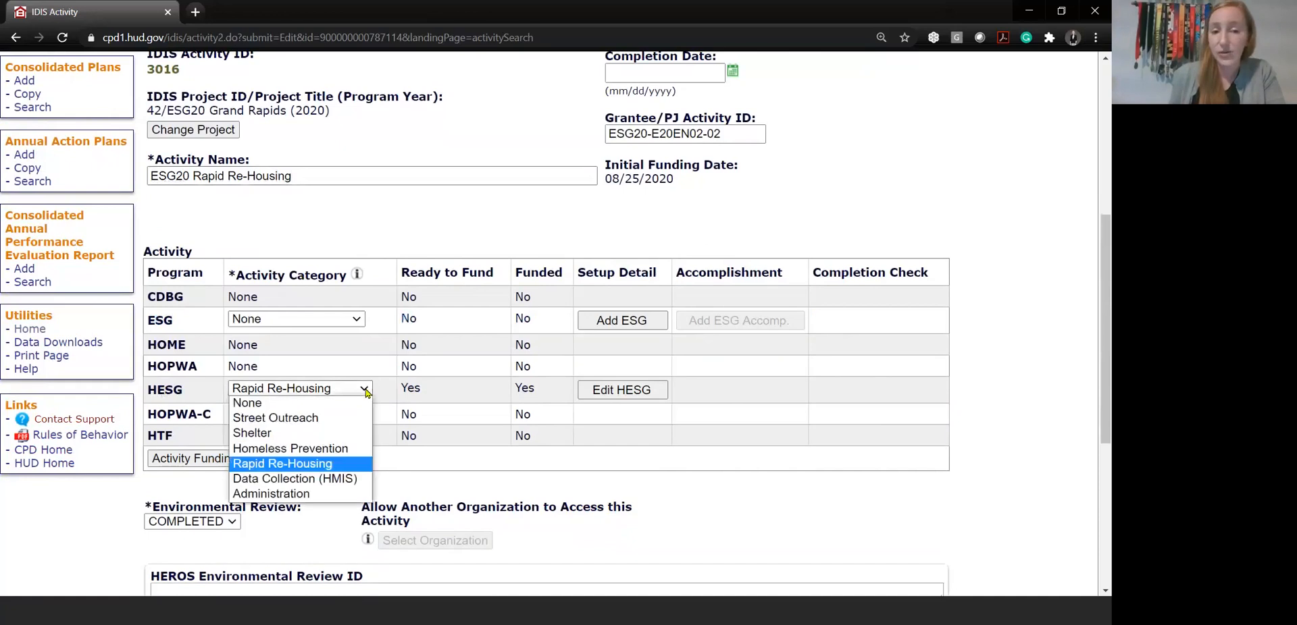
{"action": "left_click", "coordinate": [331, 465]}
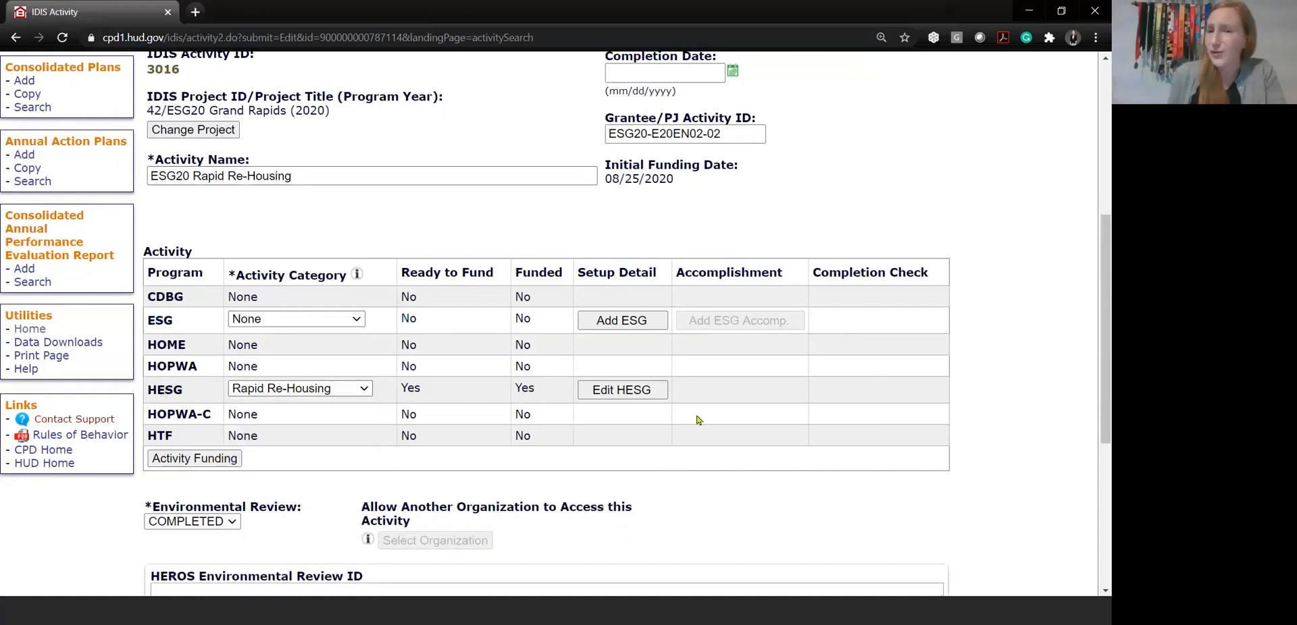
{"action": "left_click", "coordinate": [619, 391]}
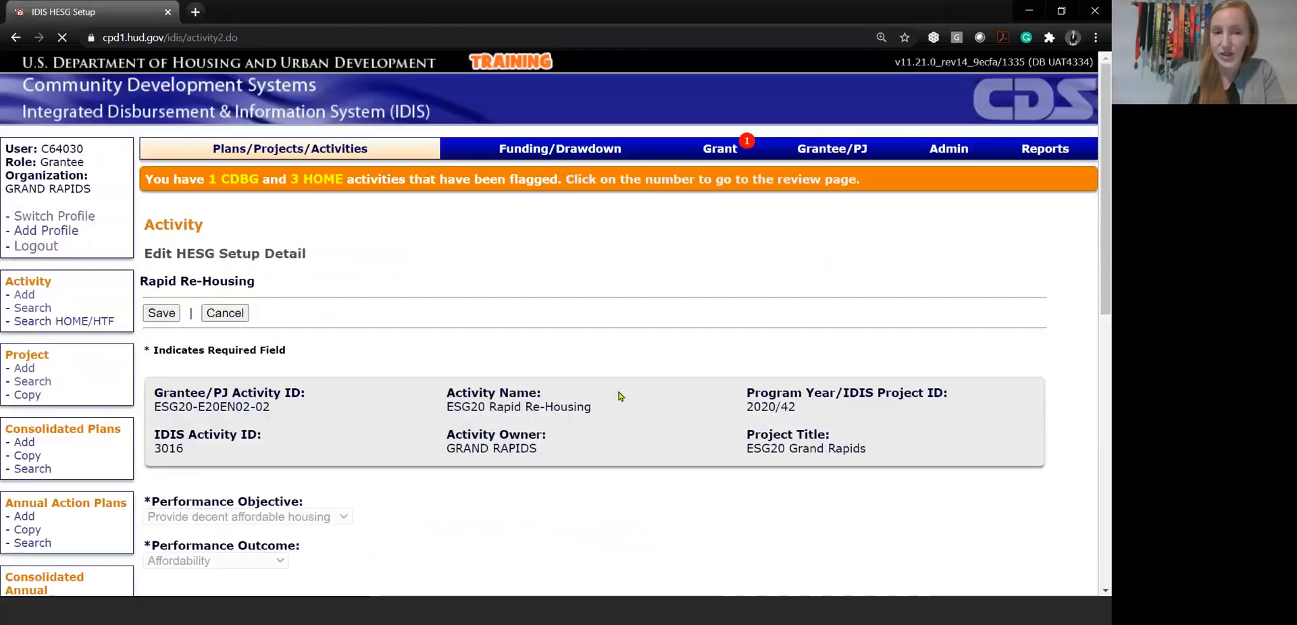
Examine the secondary activity categories and address fields, and save the HESG setup detail
{"action": "scroll", "coordinate": [618, 354], "scroll_direction": "down", "scroll_amount": 7}
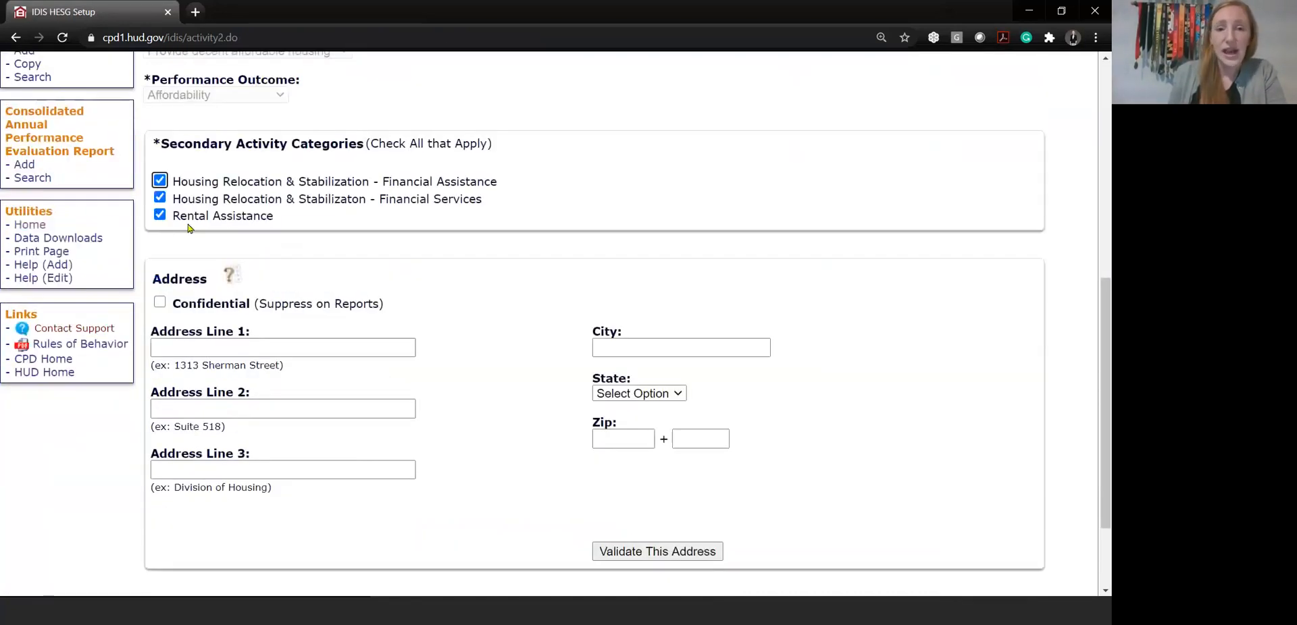
{"action": "scroll", "coordinate": [566, 227], "scroll_direction": "up", "scroll_amount": 3}
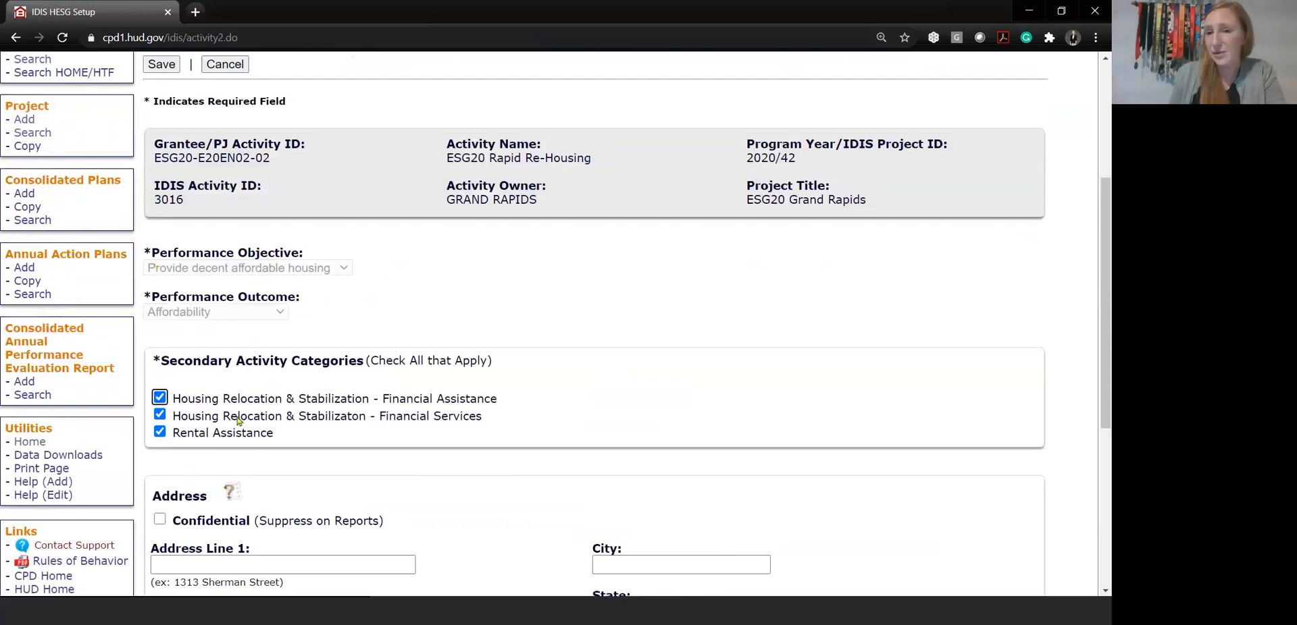
{"action": "scroll", "coordinate": [320, 403], "scroll_direction": "down", "scroll_amount": 3}
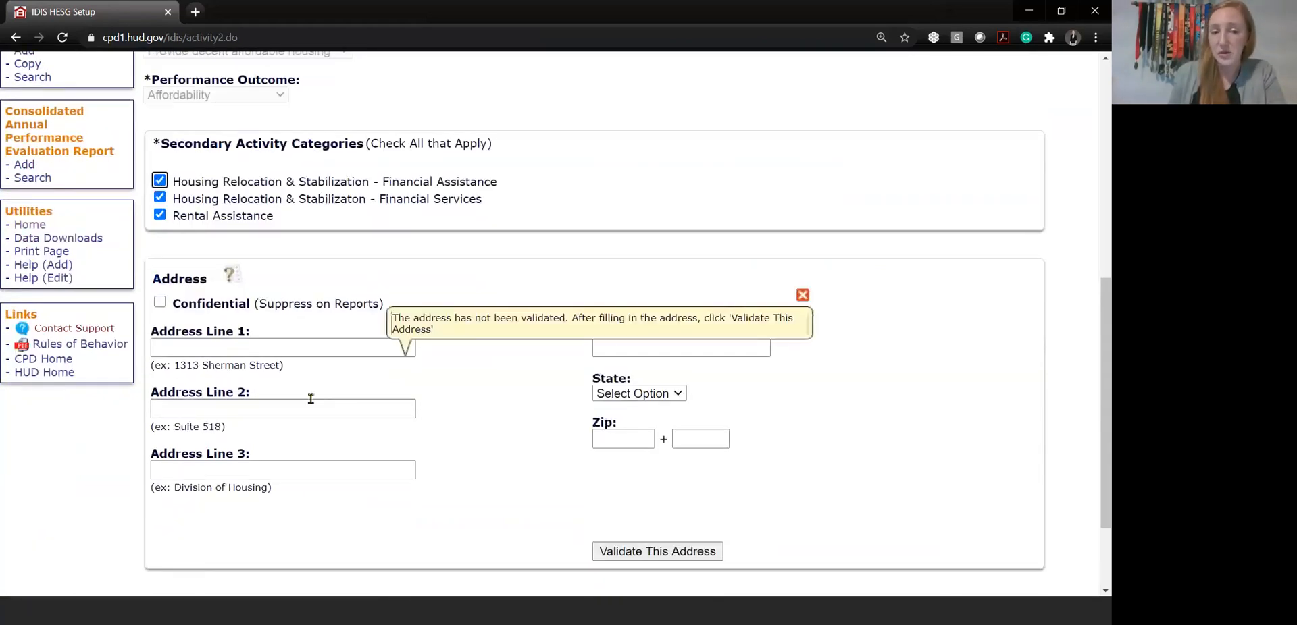
{"action": "scroll", "coordinate": [317, 398], "scroll_direction": "down", "scroll_amount": 2}
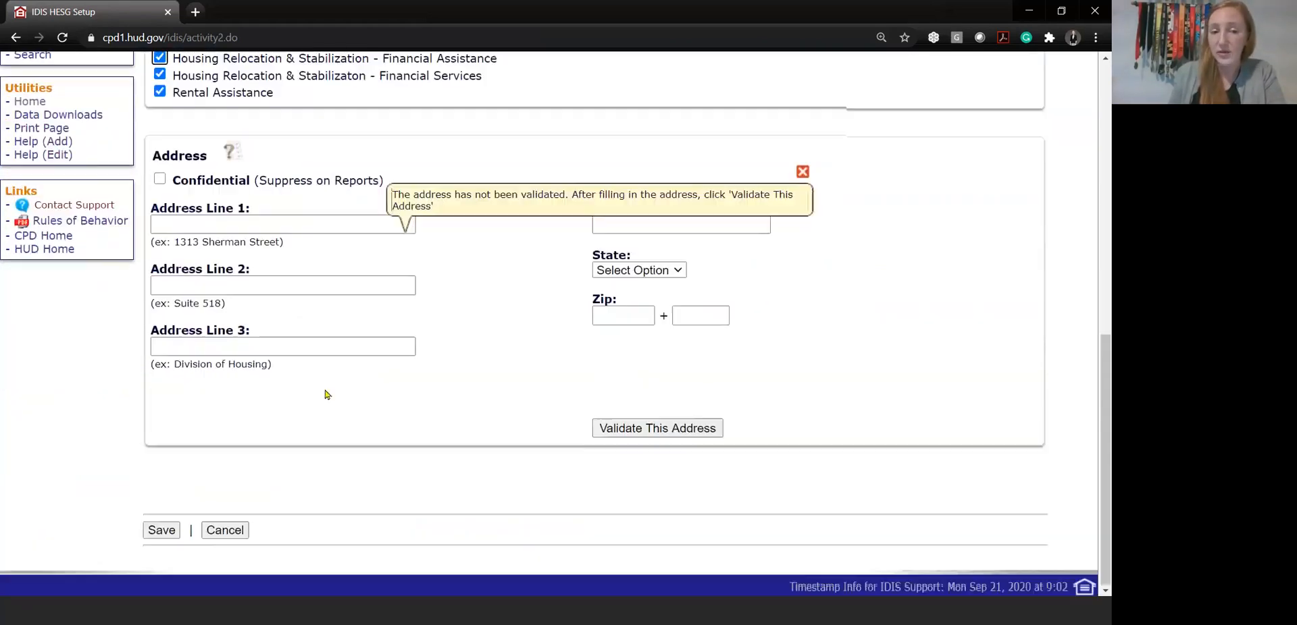
{"action": "left_click", "coordinate": [162, 530]}
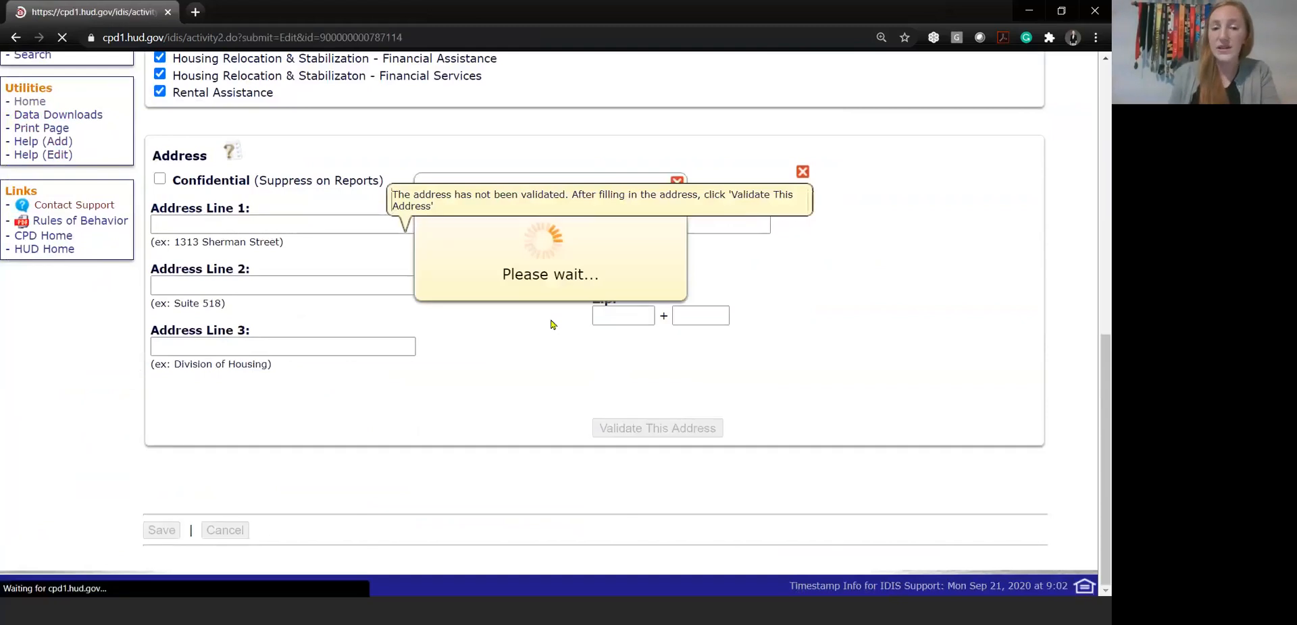
Compare the Ready to Fund status of the HESG row with the other programs
{"action": "scroll", "coordinate": [551, 325], "scroll_direction": "down", "scroll_amount": 6}
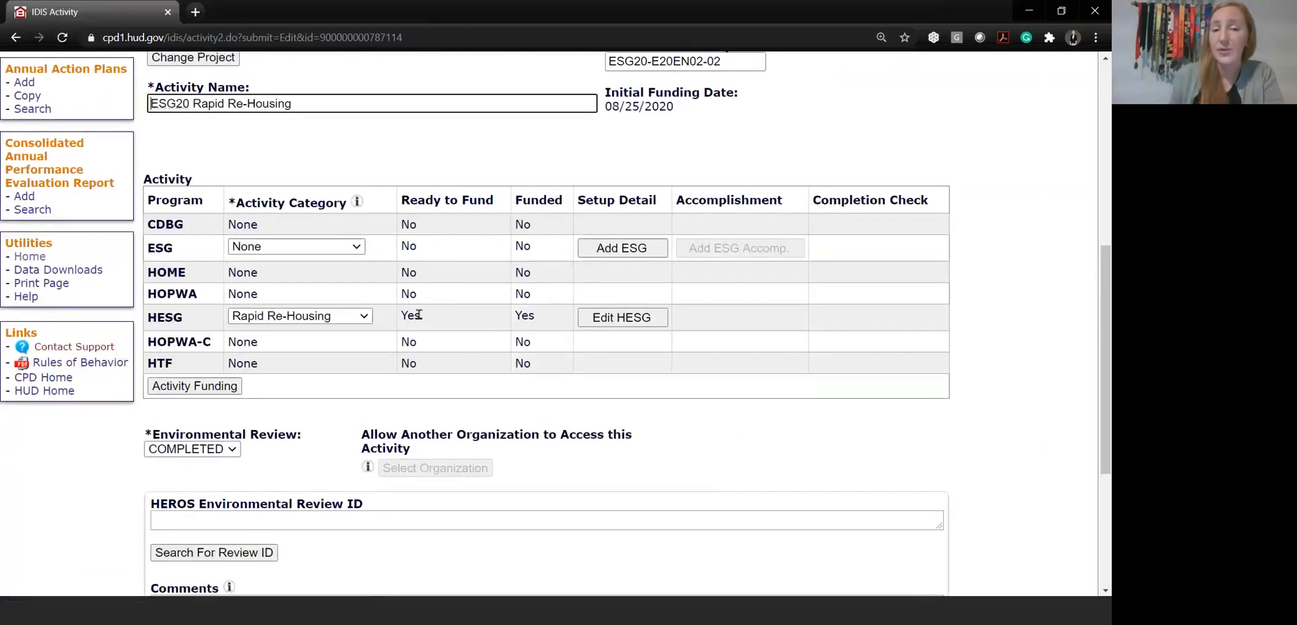
{"action": "double_click", "coordinate": [410, 295]}
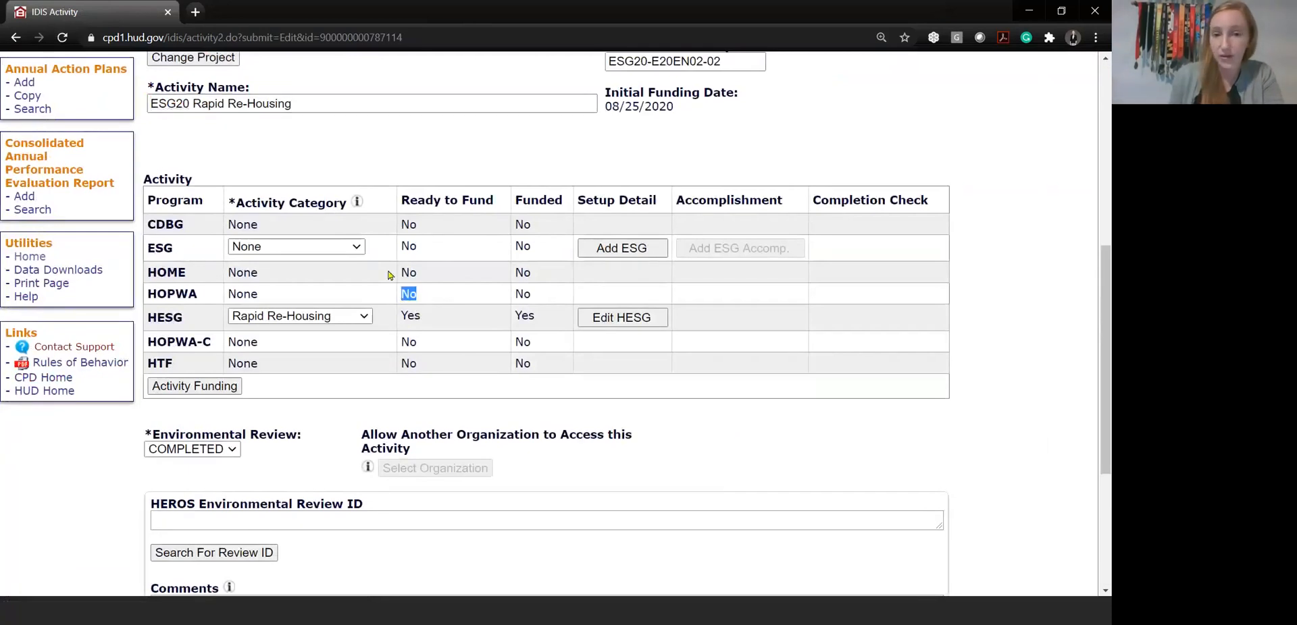
{"action": "double_click", "coordinate": [417, 315]}
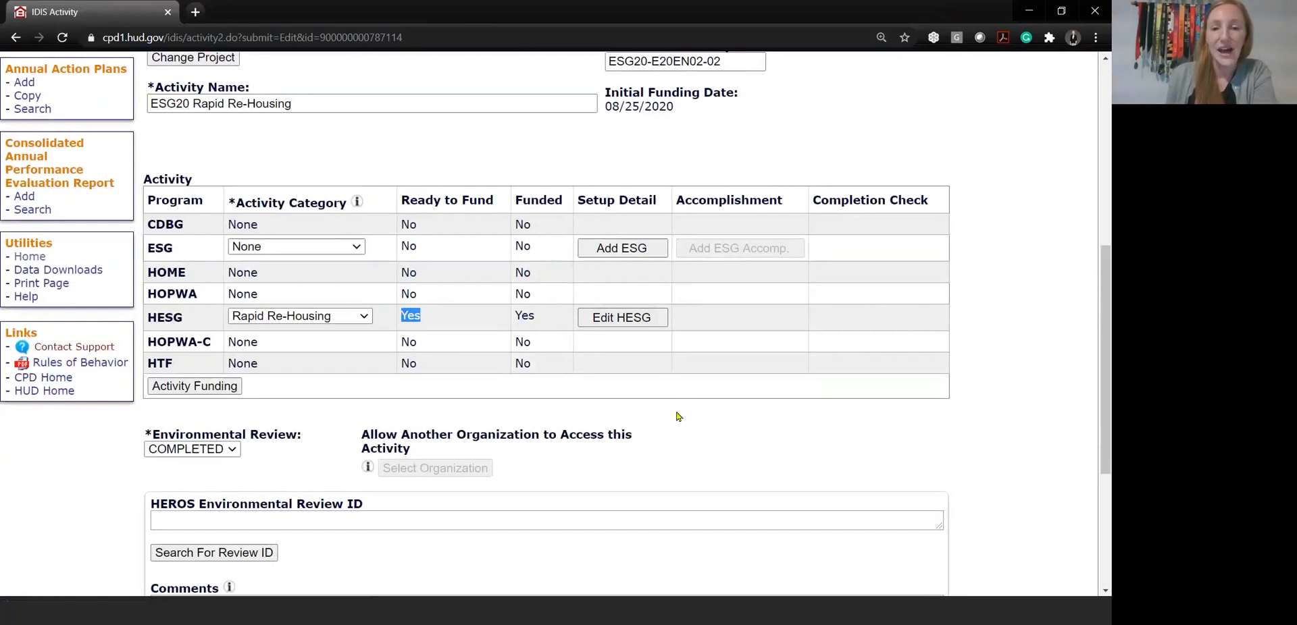
Examine the environmental review options and the activity description of the Rapid Re-Housing activity
{"action": "scroll", "coordinate": [678, 416], "scroll_direction": "down", "scroll_amount": 2}
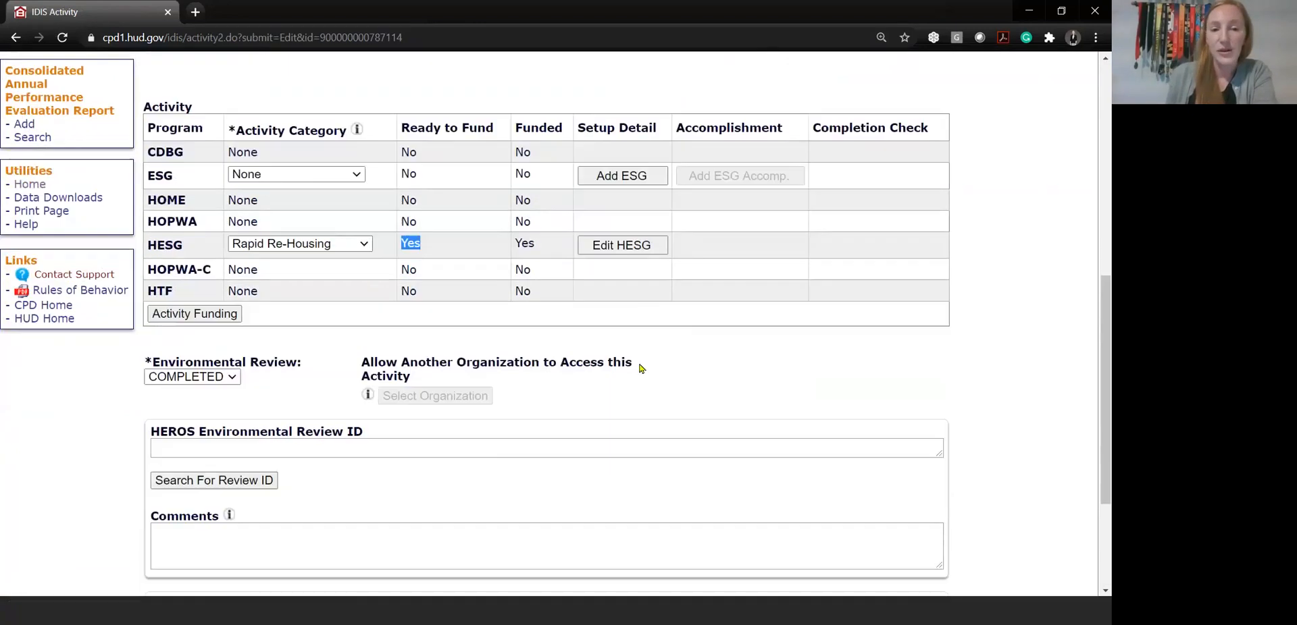
{"action": "left_click", "coordinate": [236, 377]}
{"action": "left_click", "coordinate": [294, 380]}
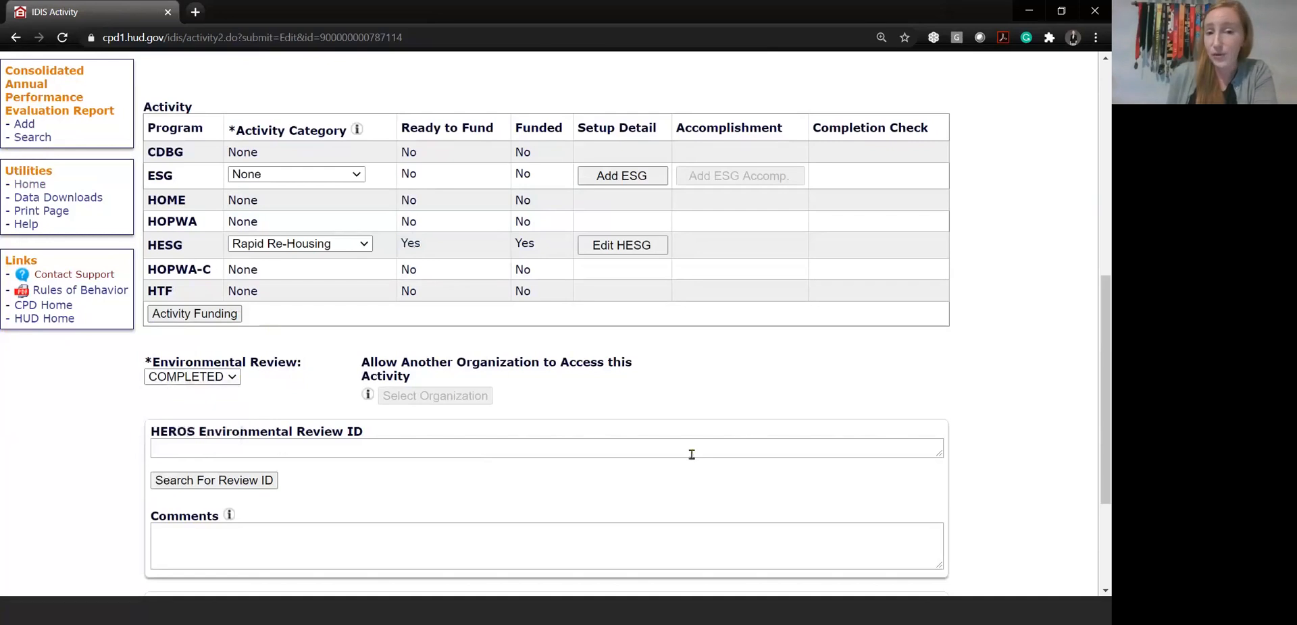
{"action": "scroll", "coordinate": [691, 454], "scroll_direction": "down", "scroll_amount": 3}
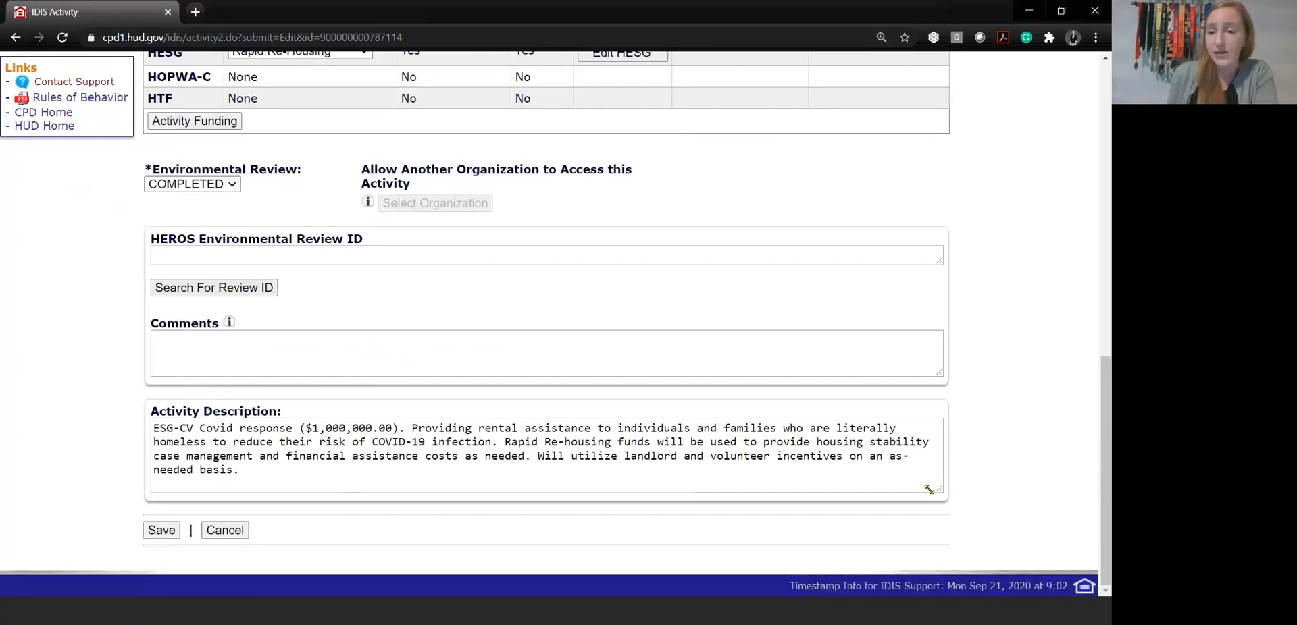
{"action": "left_click", "coordinate": [770, 472]}
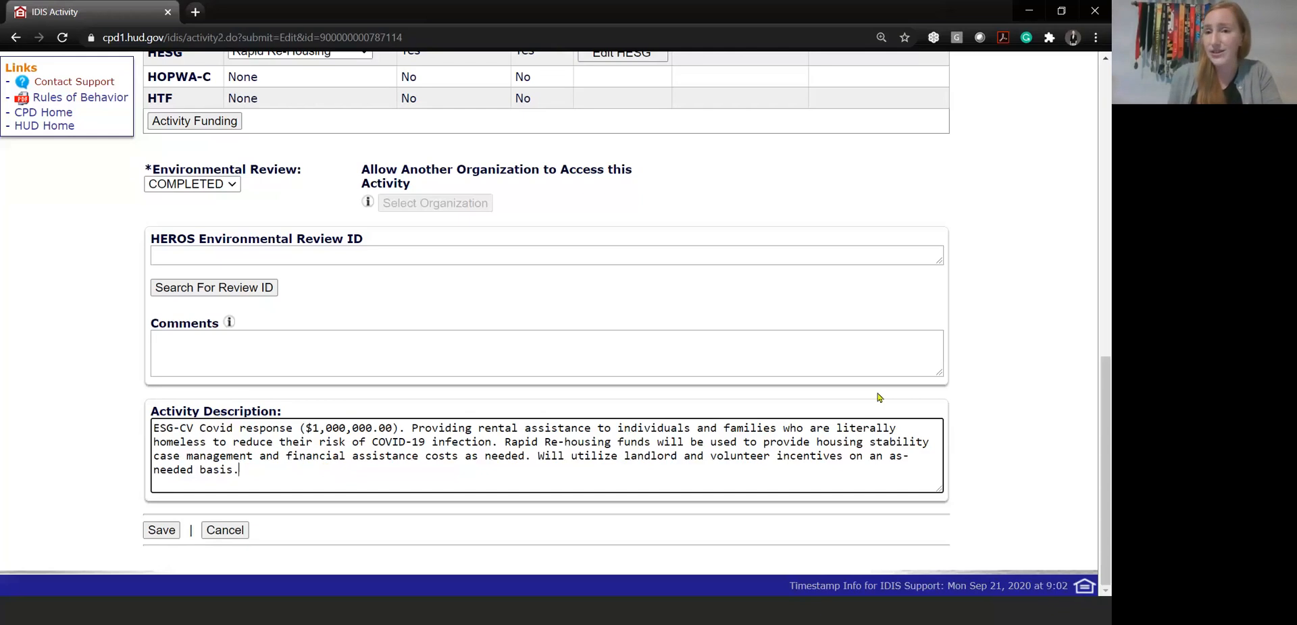
{"action": "scroll", "coordinate": [878, 395], "scroll_direction": "up", "scroll_amount": 3}
{"action": "scroll", "coordinate": [878, 397], "scroll_direction": "up", "scroll_amount": 3}
{"action": "scroll", "coordinate": [931, 420], "scroll_direction": "up", "scroll_amount": 3}
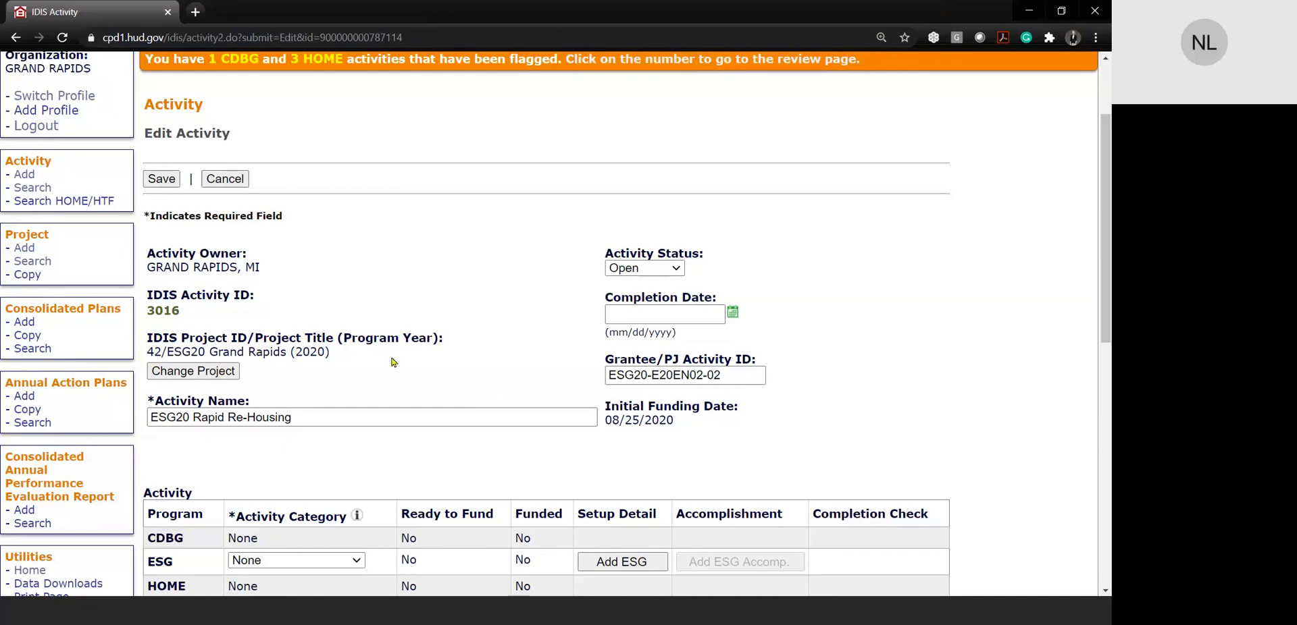
{"action": "scroll", "coordinate": [391, 363], "scroll_direction": "up", "scroll_amount": 2}
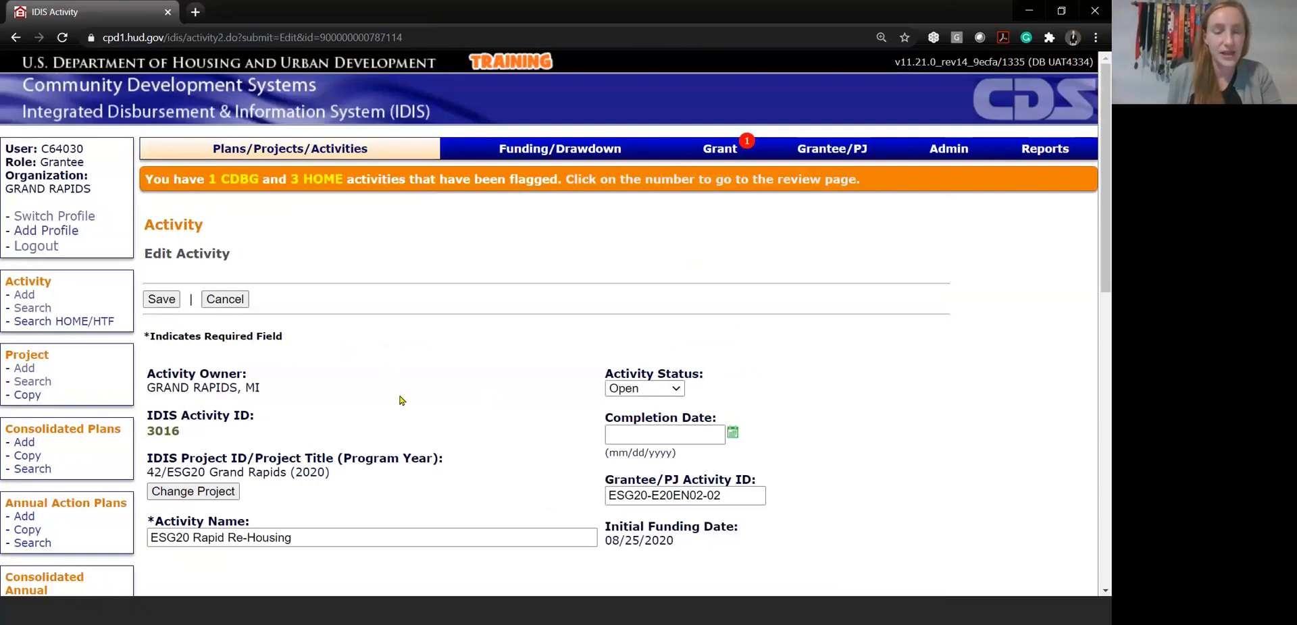
{"action": "scroll", "coordinate": [401, 400], "scroll_direction": "down", "scroll_amount": 2}
{"action": "scroll", "coordinate": [400, 396], "scroll_direction": "down", "scroll_amount": 2}
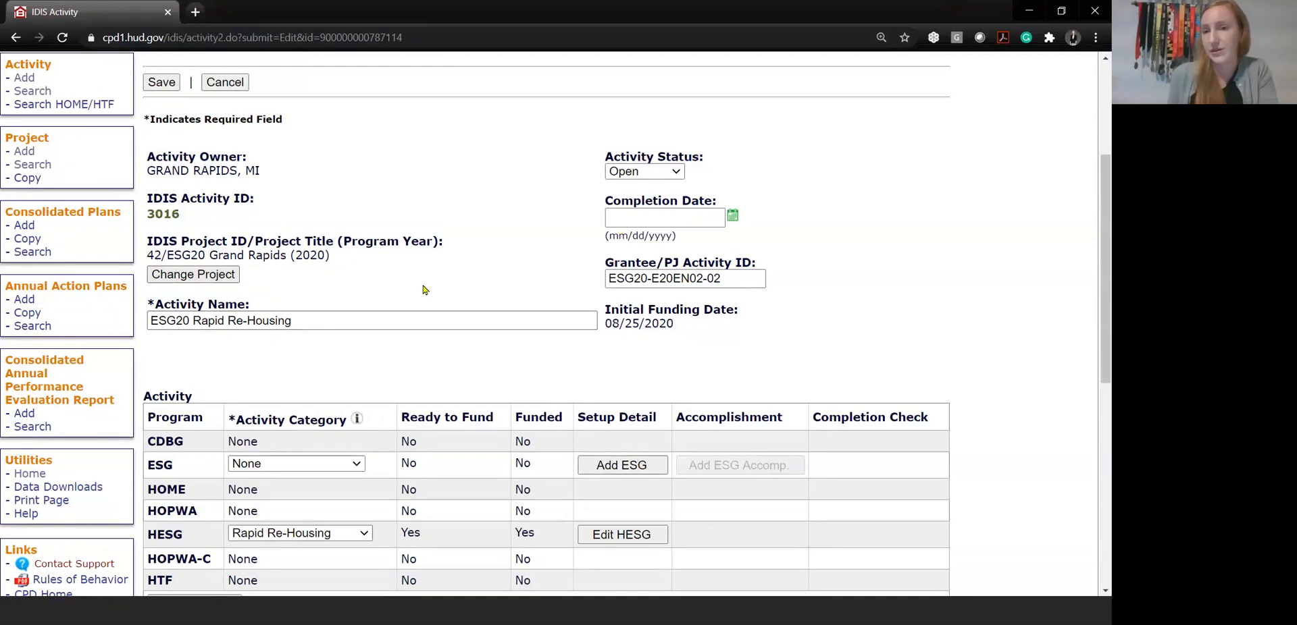
{"action": "scroll", "coordinate": [545, 289], "scroll_direction": "up", "scroll_amount": 3}
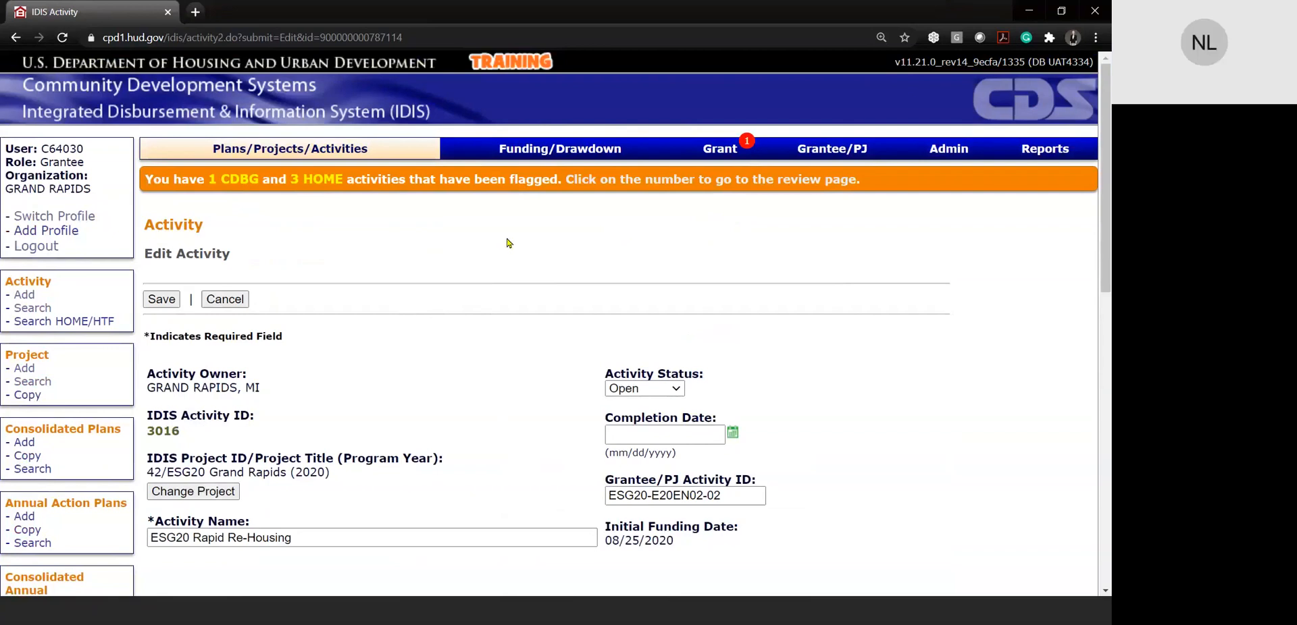
{"action": "scroll", "coordinate": [508, 243], "scroll_direction": "down", "scroll_amount": 1}
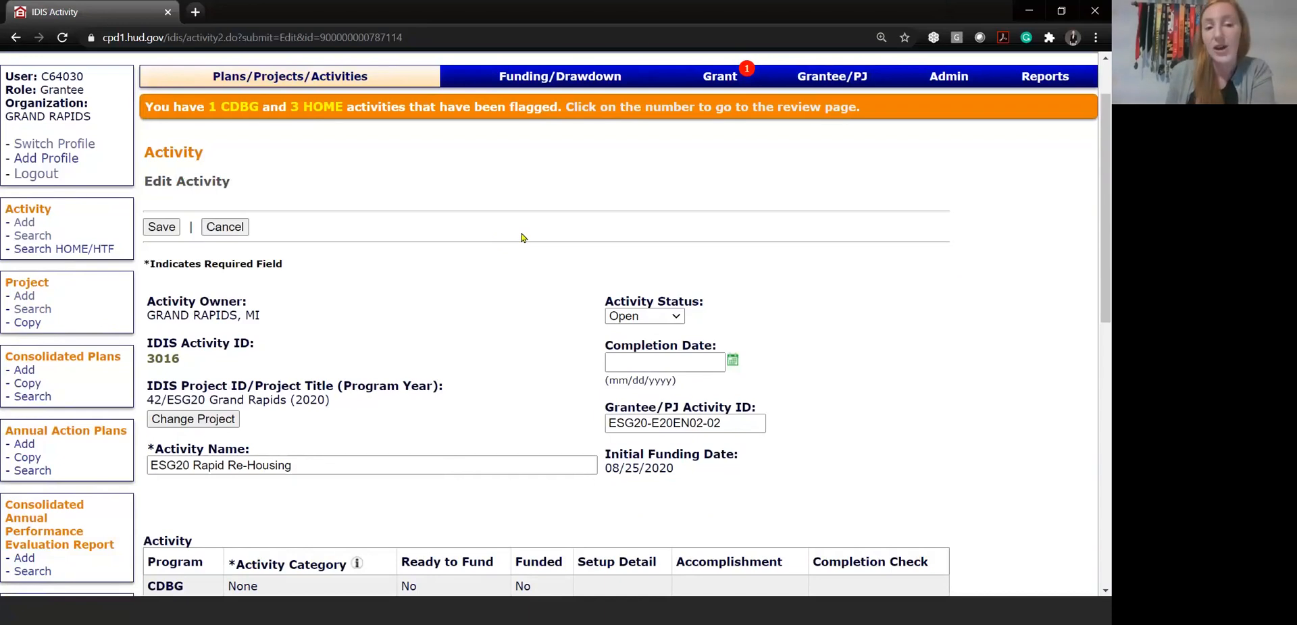
{"action": "scroll", "coordinate": [521, 238], "scroll_direction": "down", "scroll_amount": 2}
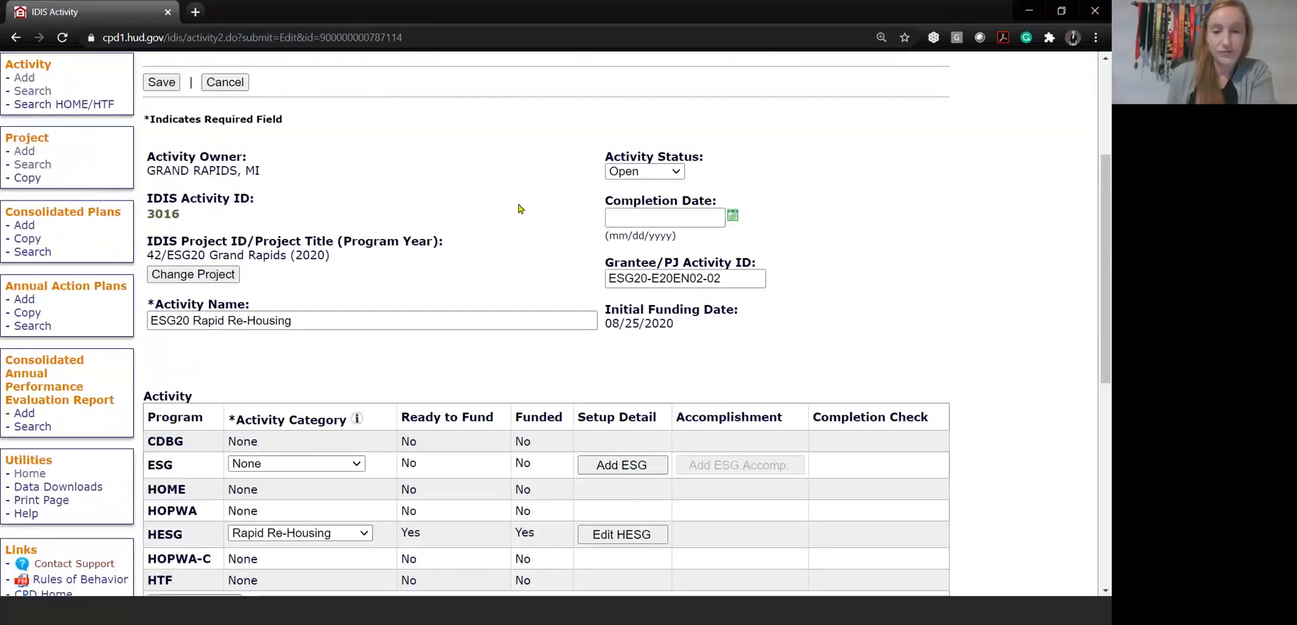
Open the search for activities to fund
{"action": "scroll", "coordinate": [520, 208], "scroll_direction": "down", "scroll_amount": 2}
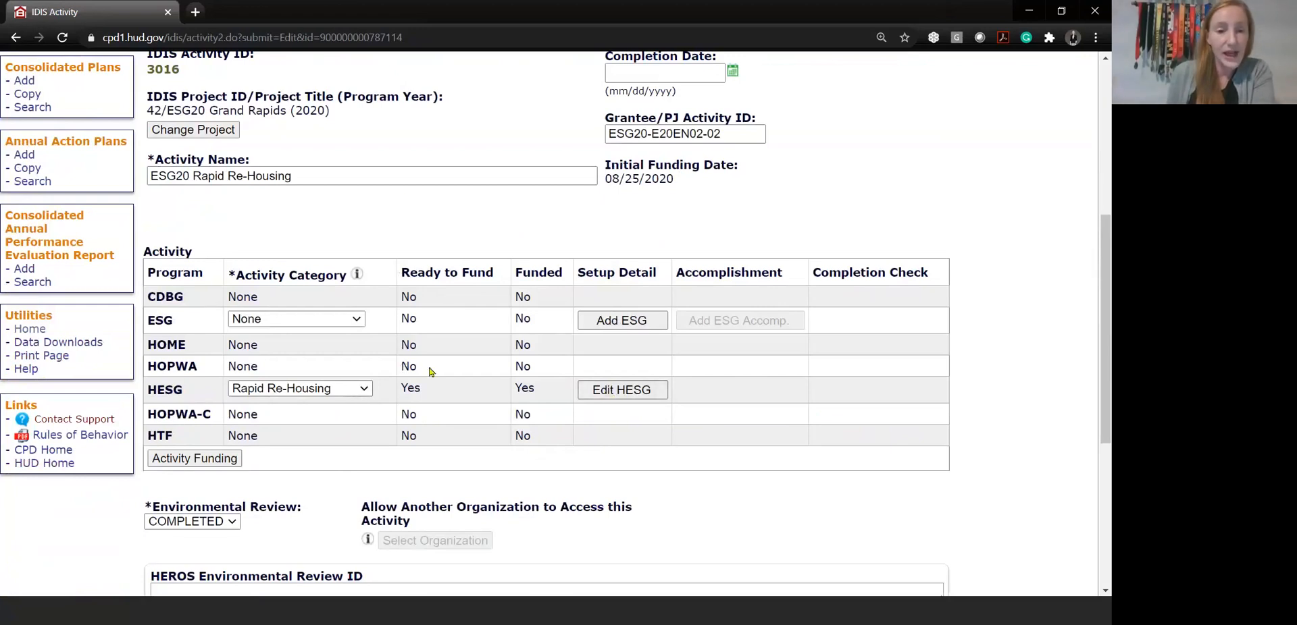
{"action": "left_click", "coordinate": [198, 460]}
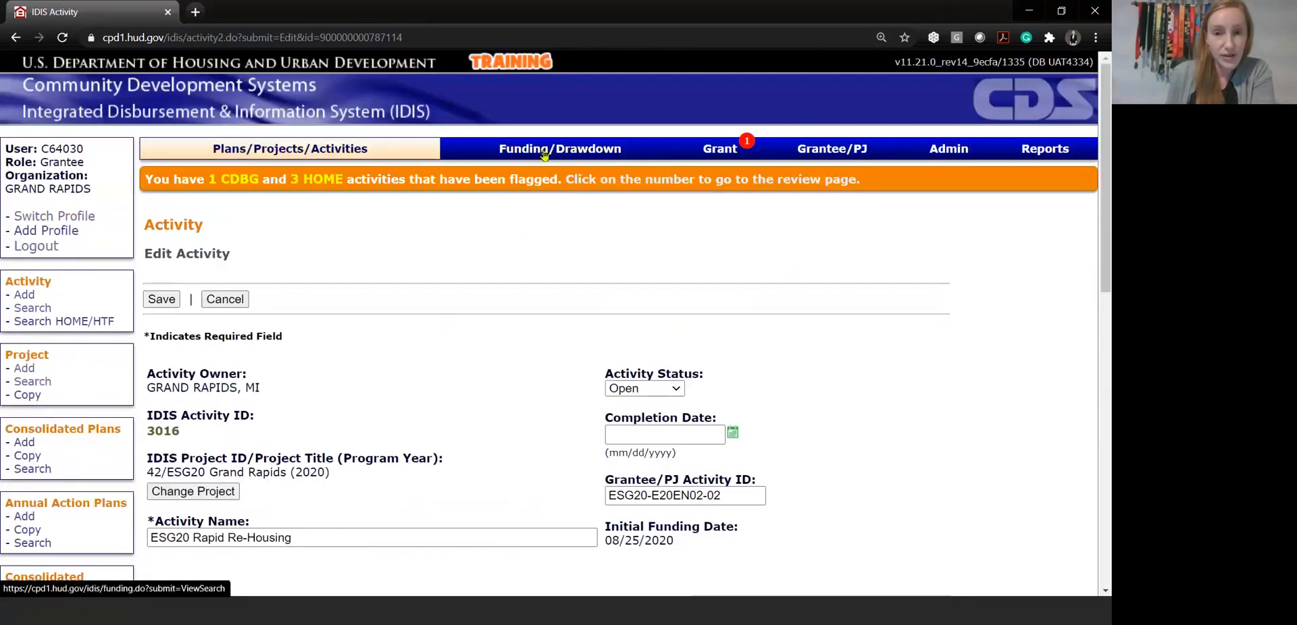
{"action": "left_click", "coordinate": [544, 155]}
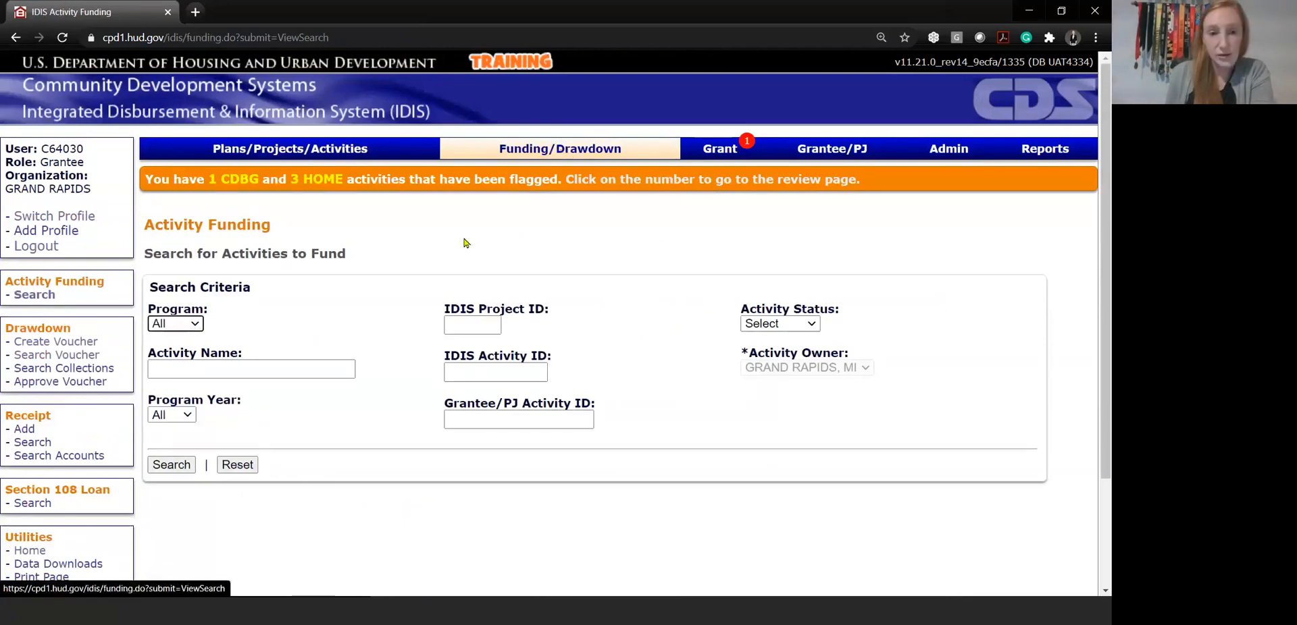
Search for activities to fund in the HESG program for program year 2020
{"action": "left_click", "coordinate": [188, 325]}
{"action": "left_click", "coordinate": [241, 219]}
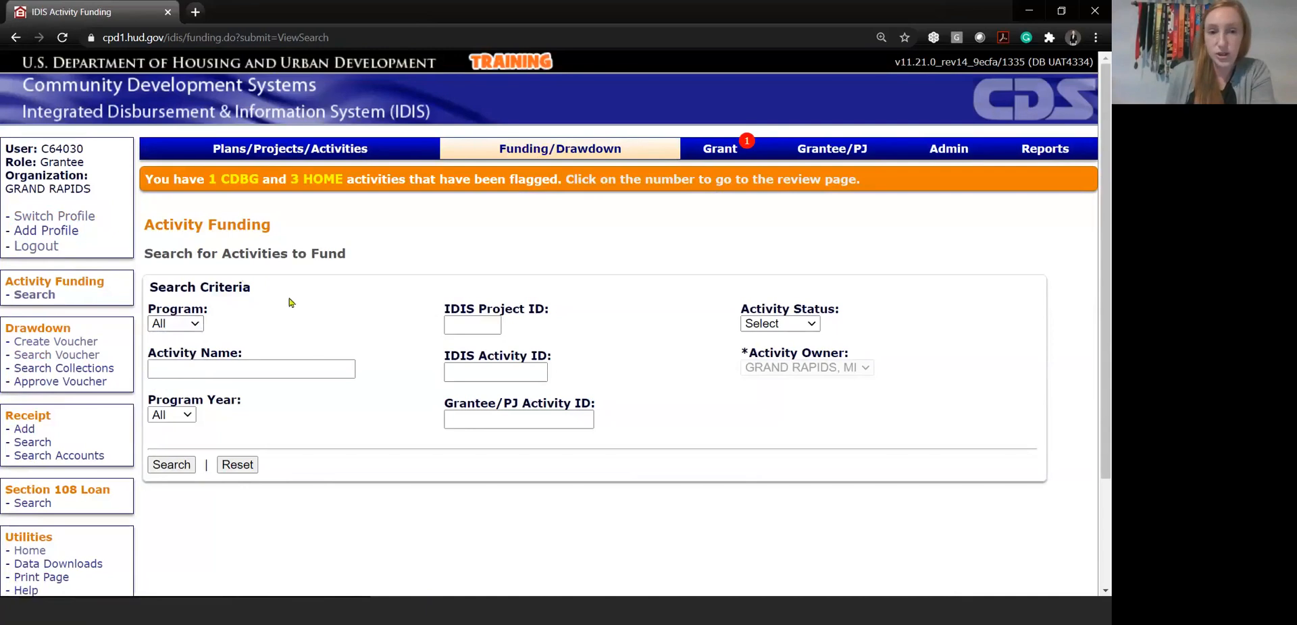
{"action": "left_click", "coordinate": [177, 326]}
{"action": "left_click", "coordinate": [168, 353]}
{"action": "left_click", "coordinate": [171, 415]}
{"action": "left_click", "coordinate": [165, 139]}
{"action": "left_click", "coordinate": [171, 464]}
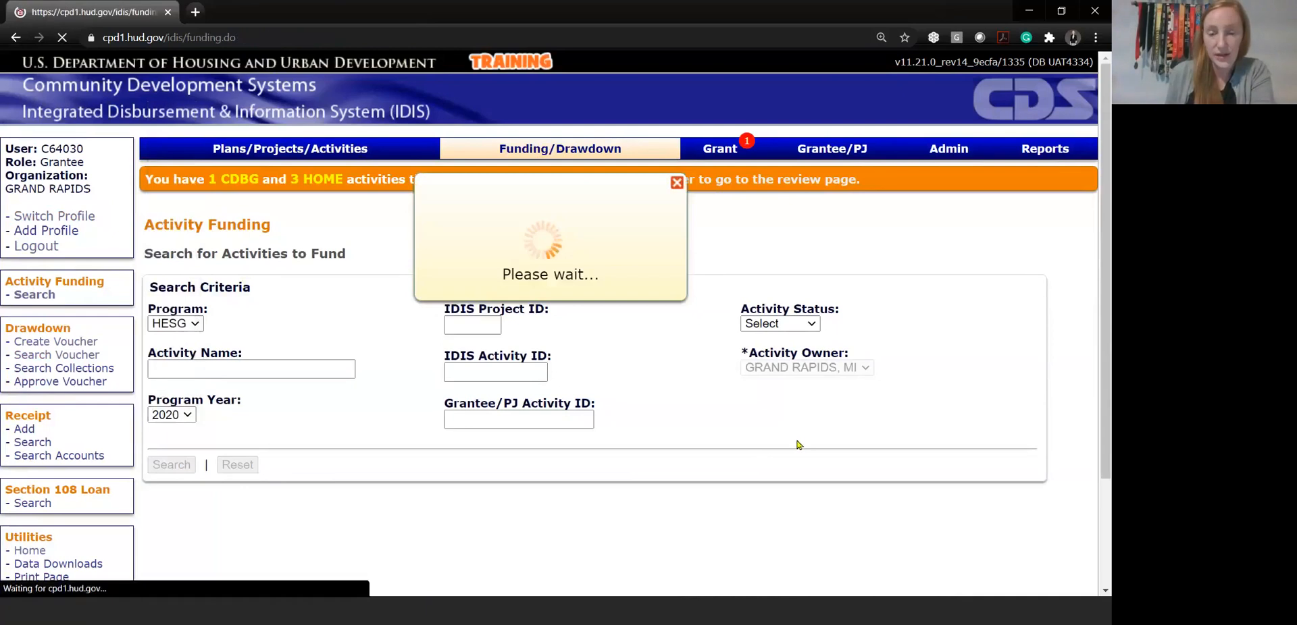
Open the funding of the ESG20 Rapid Re-Housing activity and examine its available HESG fund sources
{"action": "scroll", "coordinate": [799, 444], "scroll_direction": "down", "scroll_amount": 3}
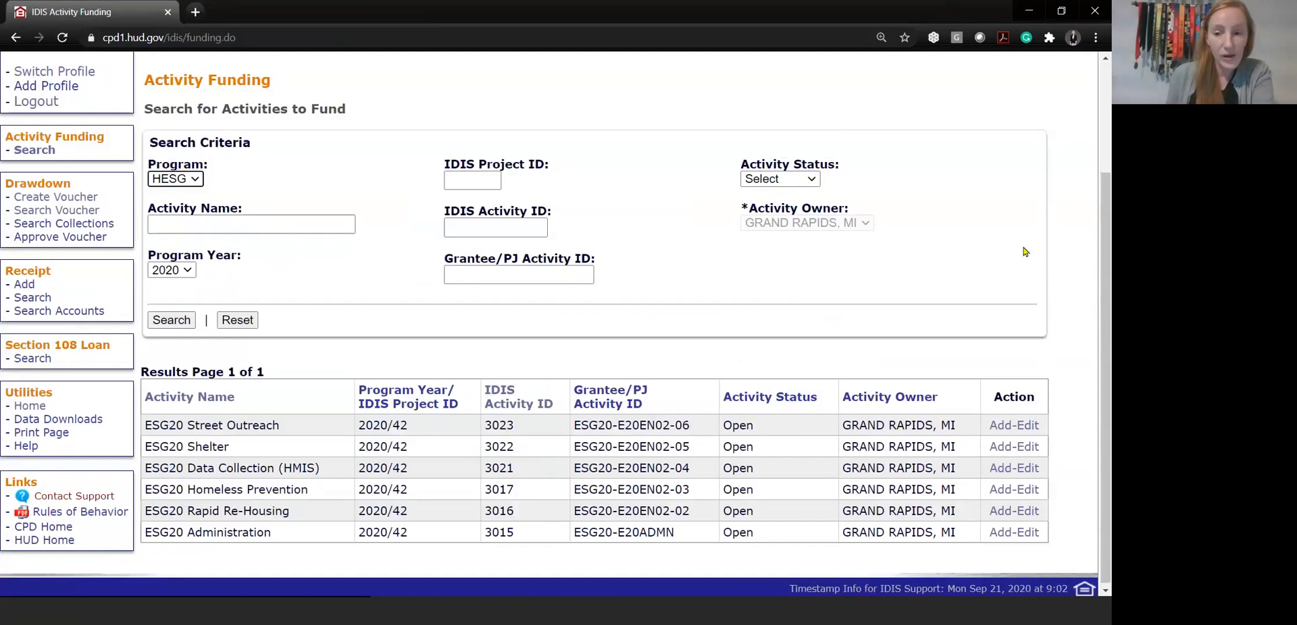
{"action": "left_click", "coordinate": [1004, 512]}
{"action": "scroll", "coordinate": [905, 373], "scroll_direction": "down", "scroll_amount": 2}
{"action": "scroll", "coordinate": [911, 372], "scroll_direction": "down", "scroll_amount": 2}
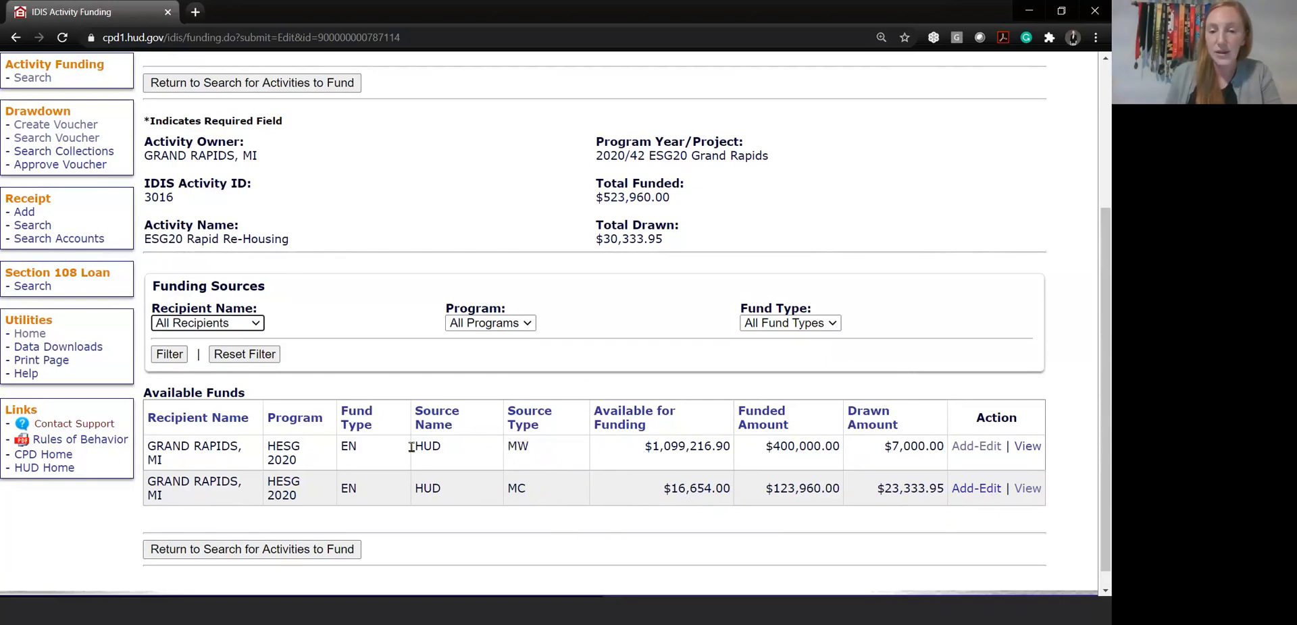
Open the funding line item for the MW source and examine its funded amount and subrecipient
{"action": "left_click", "coordinate": [976, 450]}
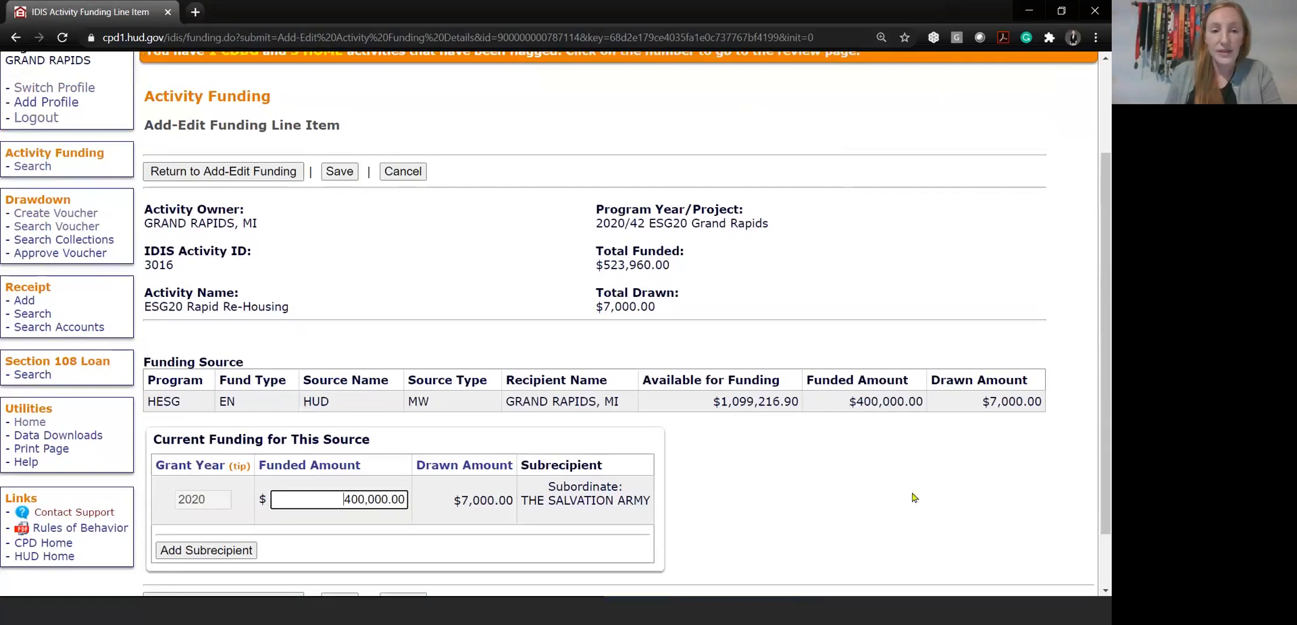
{"action": "scroll", "coordinate": [925, 457], "scroll_direction": "down", "scroll_amount": 2}
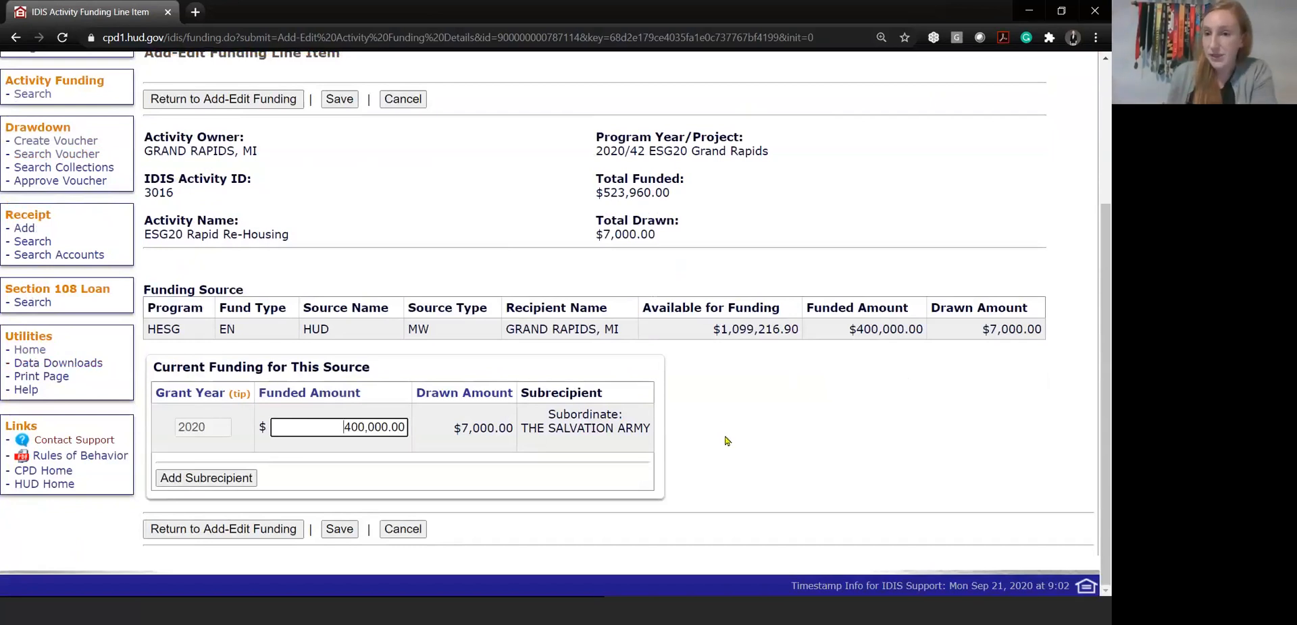
{"action": "double_click", "coordinate": [334, 432]}
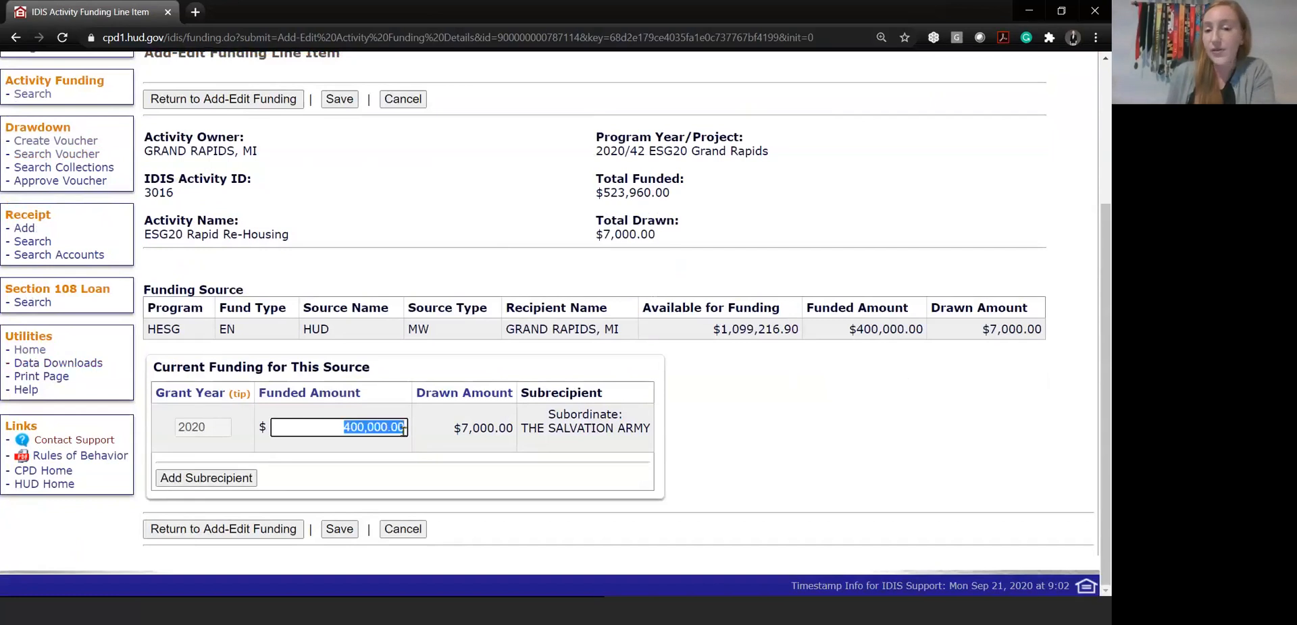
{"action": "left_click", "coordinate": [583, 460]}
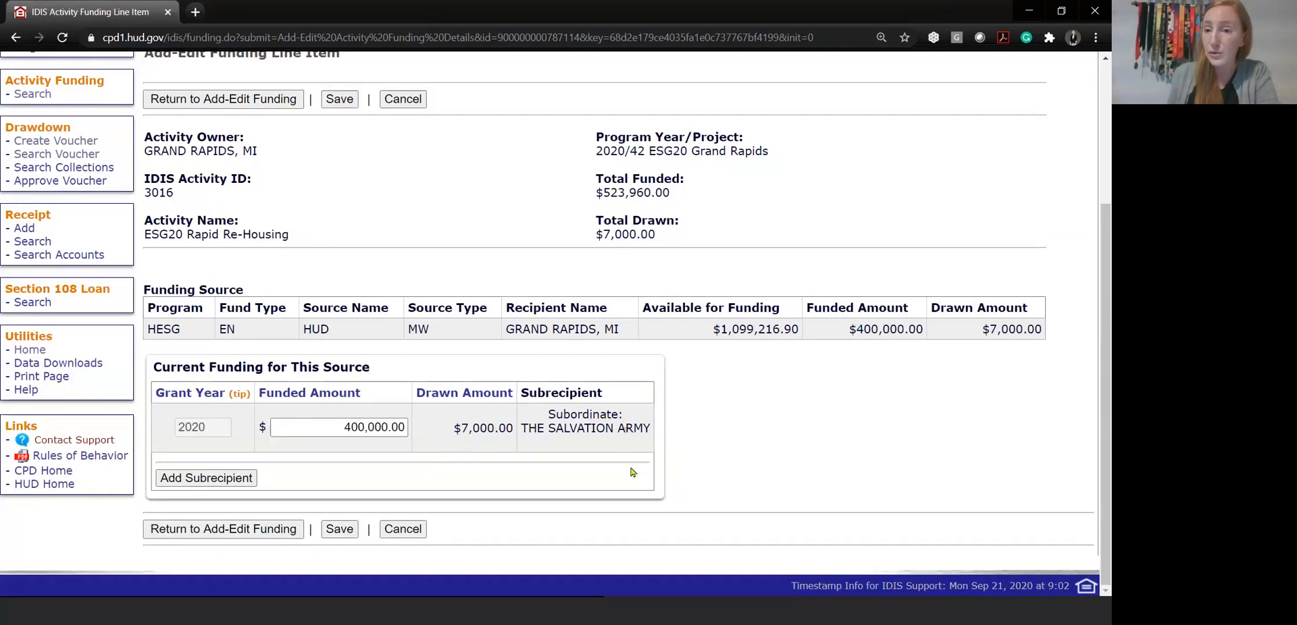
Add a subrecipient line to the MW funding and open the organization selection for it
{"action": "left_click", "coordinate": [218, 482]}
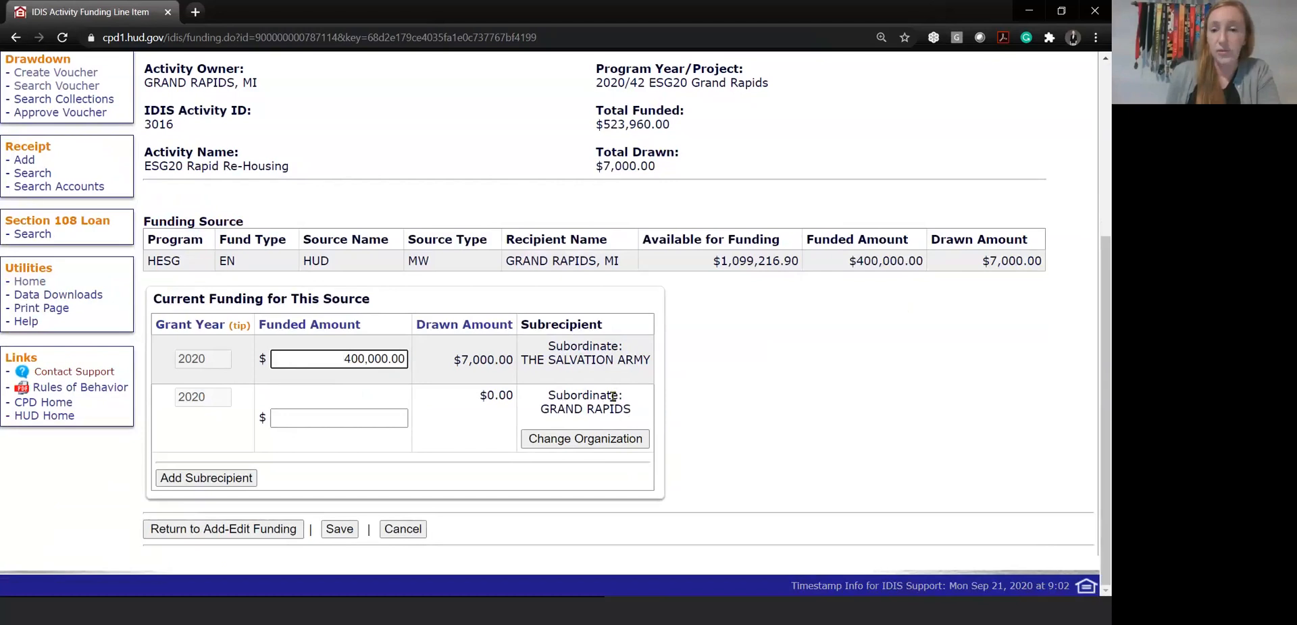
{"action": "left_click", "coordinate": [615, 446]}
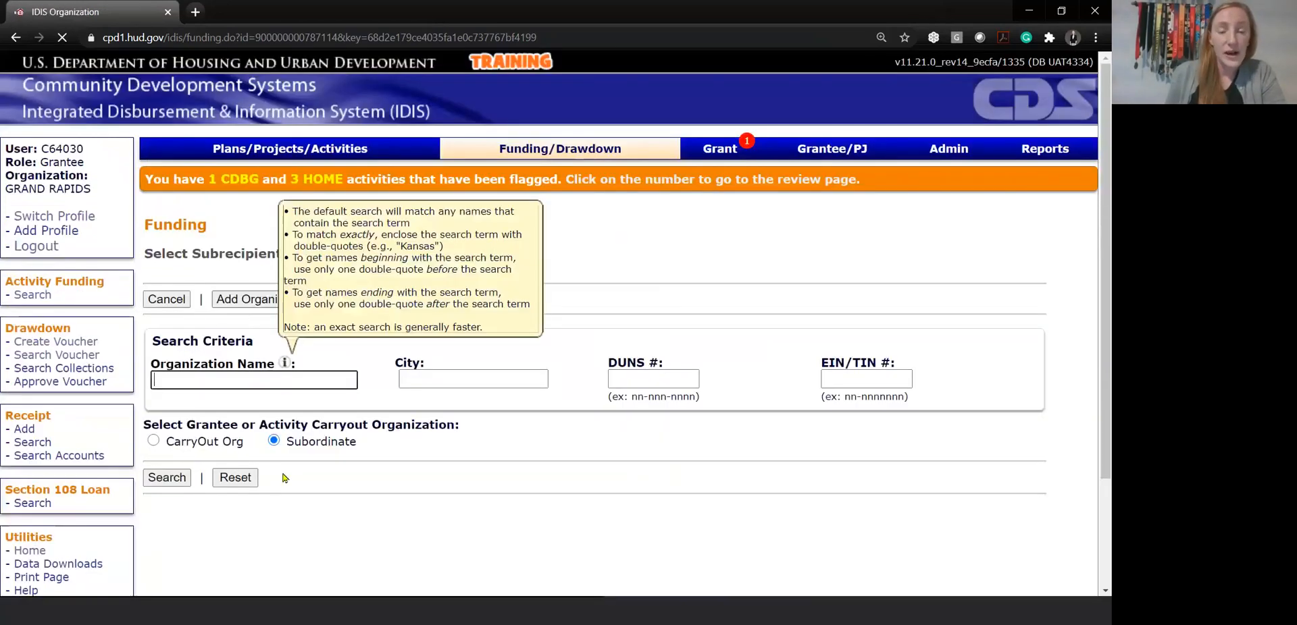
{"action": "left_click", "coordinate": [534, 446]}
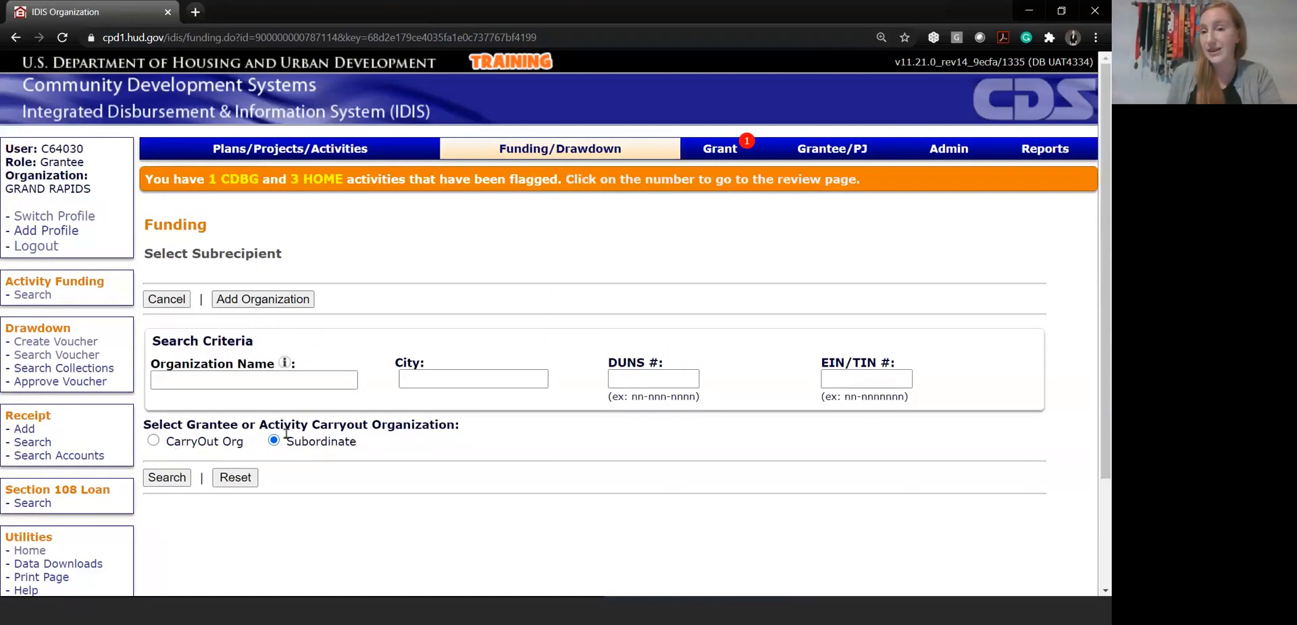
Search subordinate organizations for "rebuilders" and select the Community Rebuilders entry that has a DUNS number as the subrecipient
{"action": "left_click", "coordinate": [259, 380]}
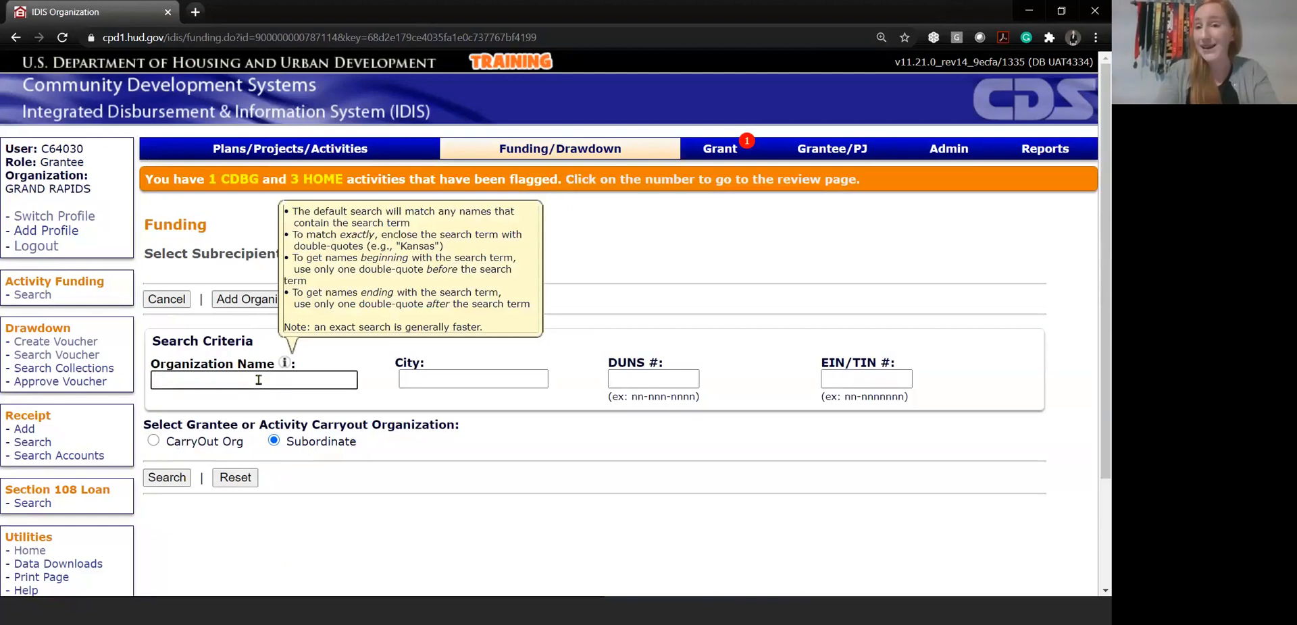
{"action": "type", "text": "rebuild"}
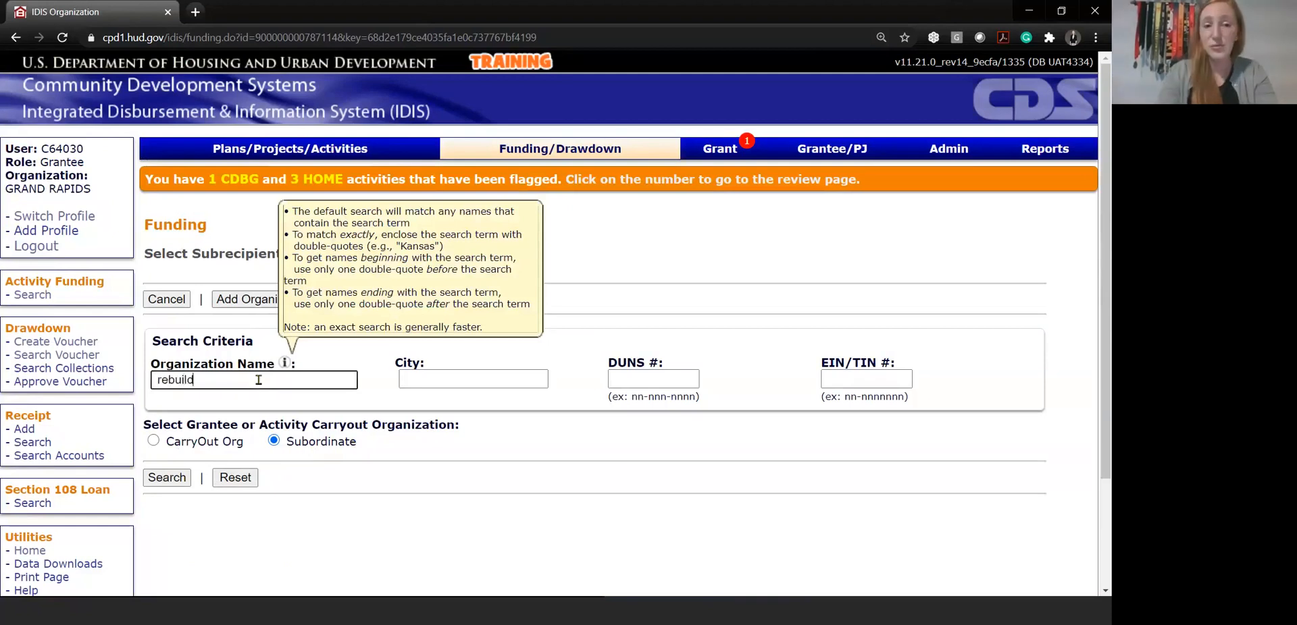
{"action": "type", "text": "ers"}
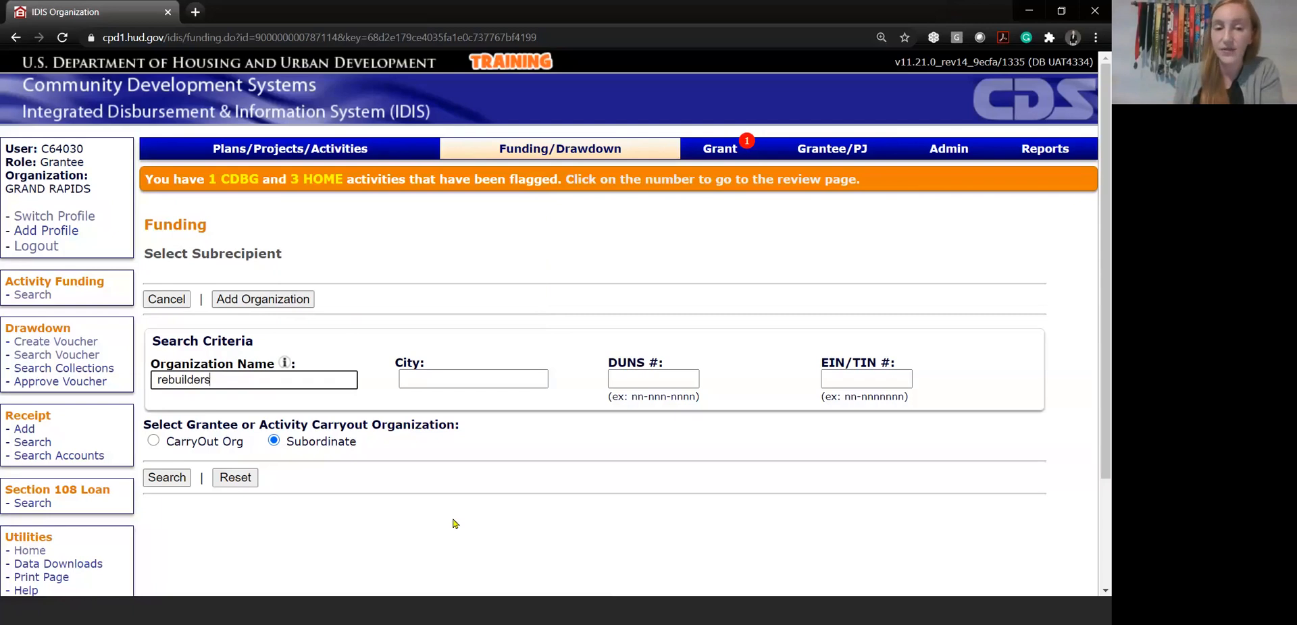
{"action": "mouse_move", "coordinate": [287, 364]}
{"action": "left_click", "coordinate": [176, 479]}
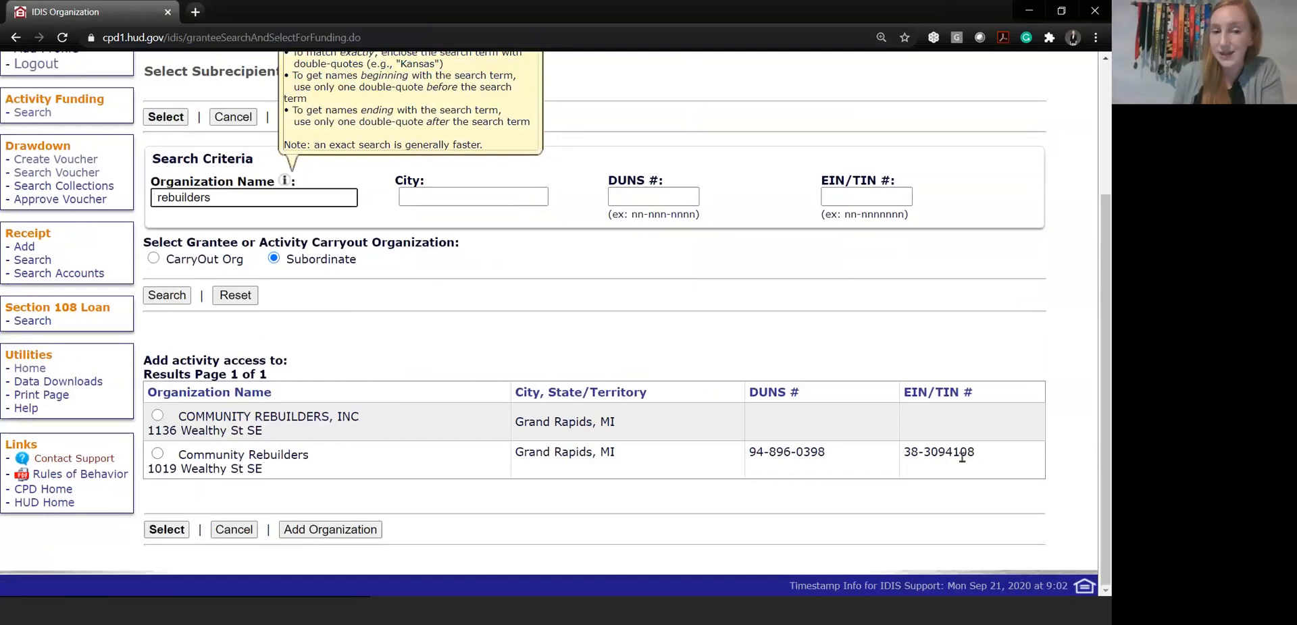
{"action": "left_click", "coordinate": [157, 453]}
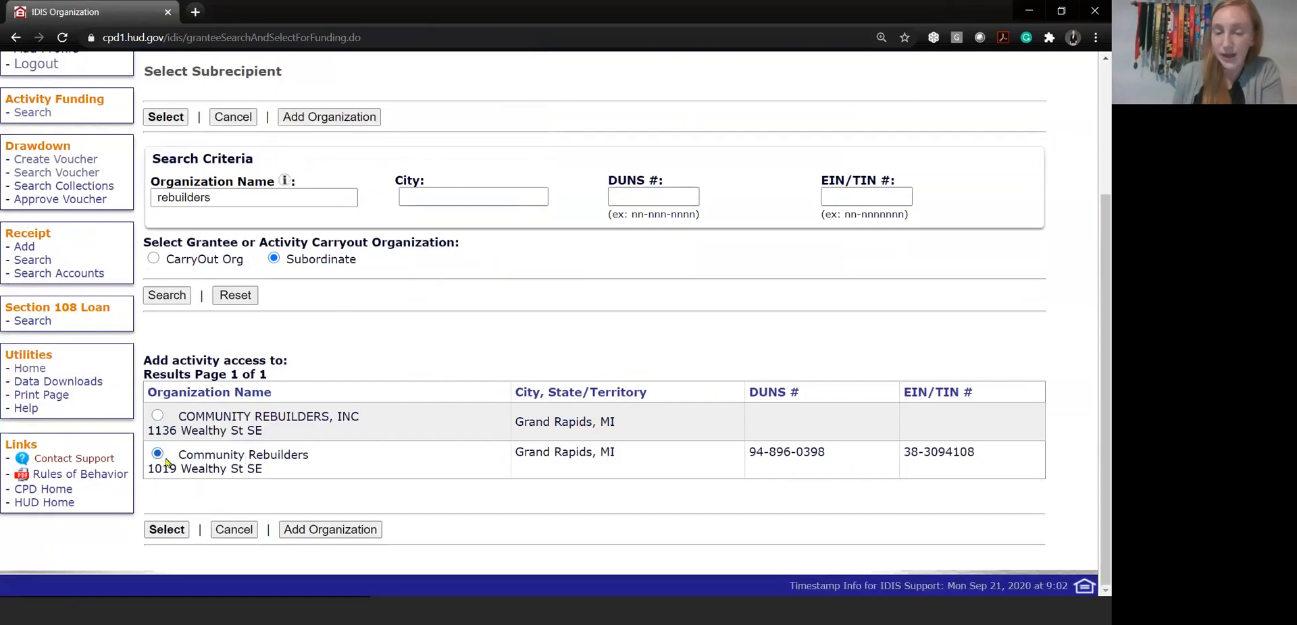
{"action": "left_click", "coordinate": [167, 533]}
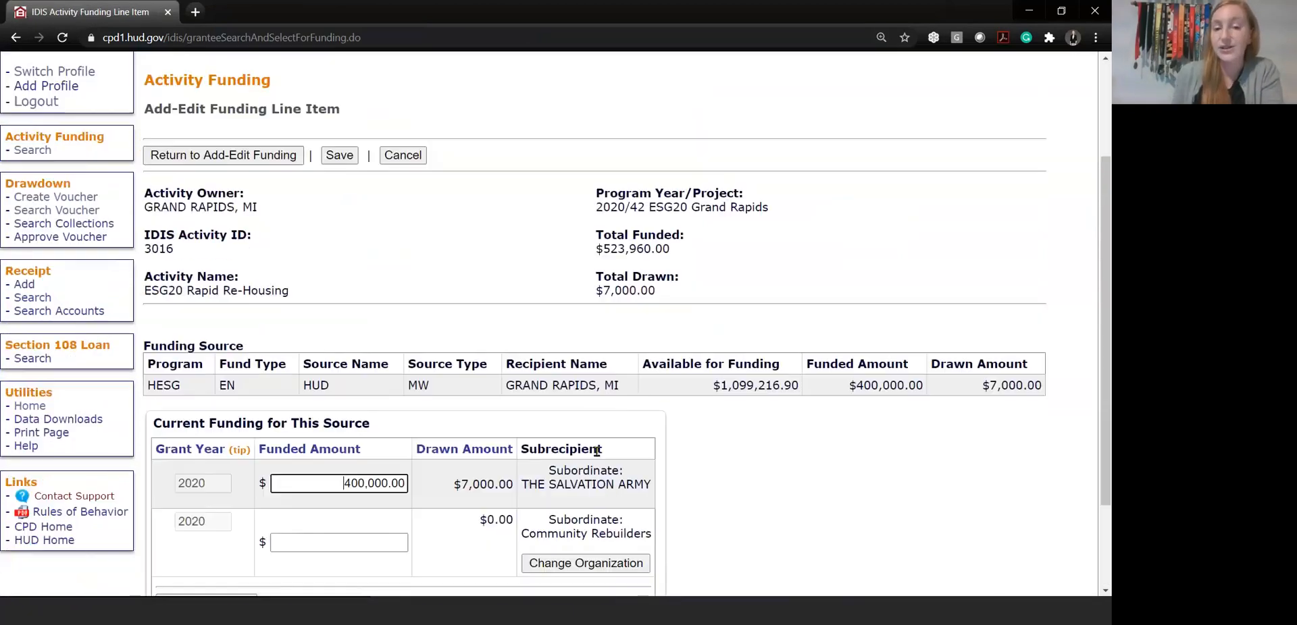
Set the funded amount for Community Rebuilders to 600000, save the funding line item, and check the source totals
{"action": "left_click", "coordinate": [359, 545]}
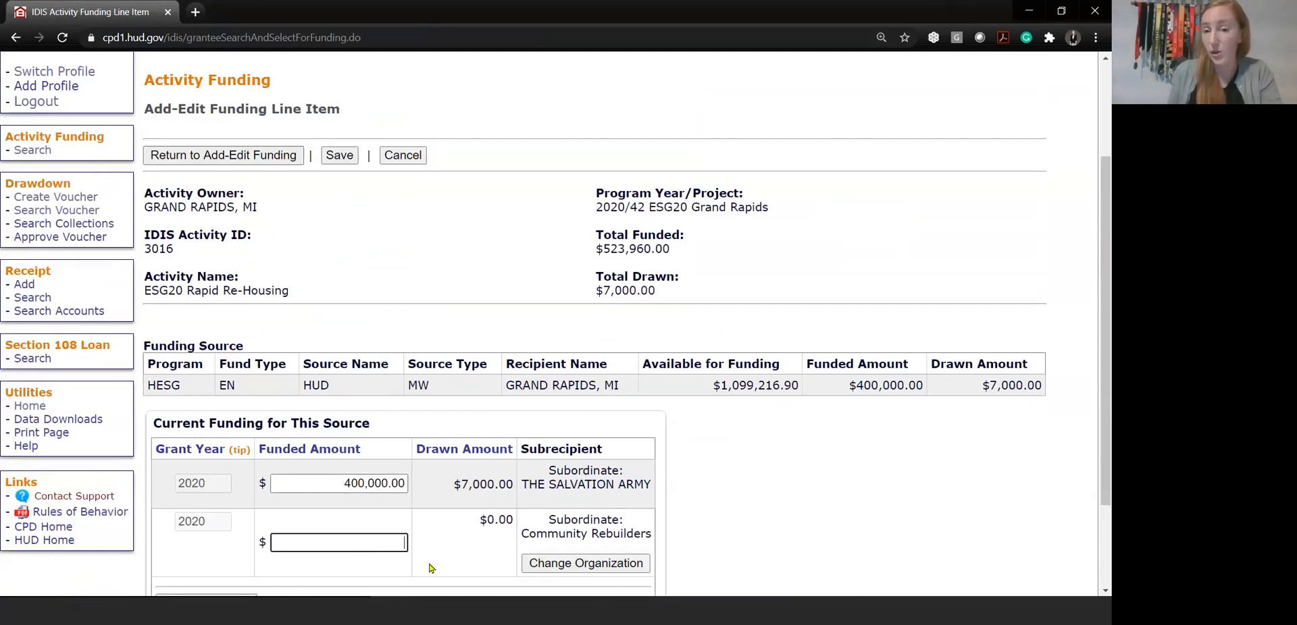
{"action": "type", "text": "600000"}
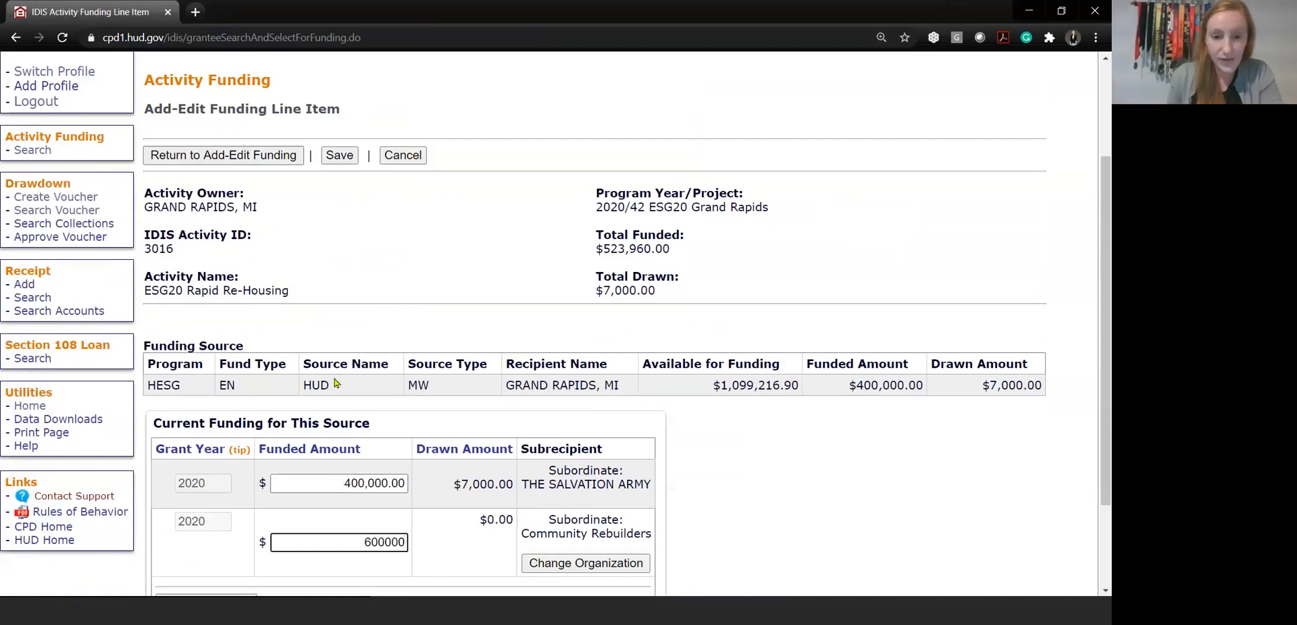
{"action": "left_click", "coordinate": [713, 528]}
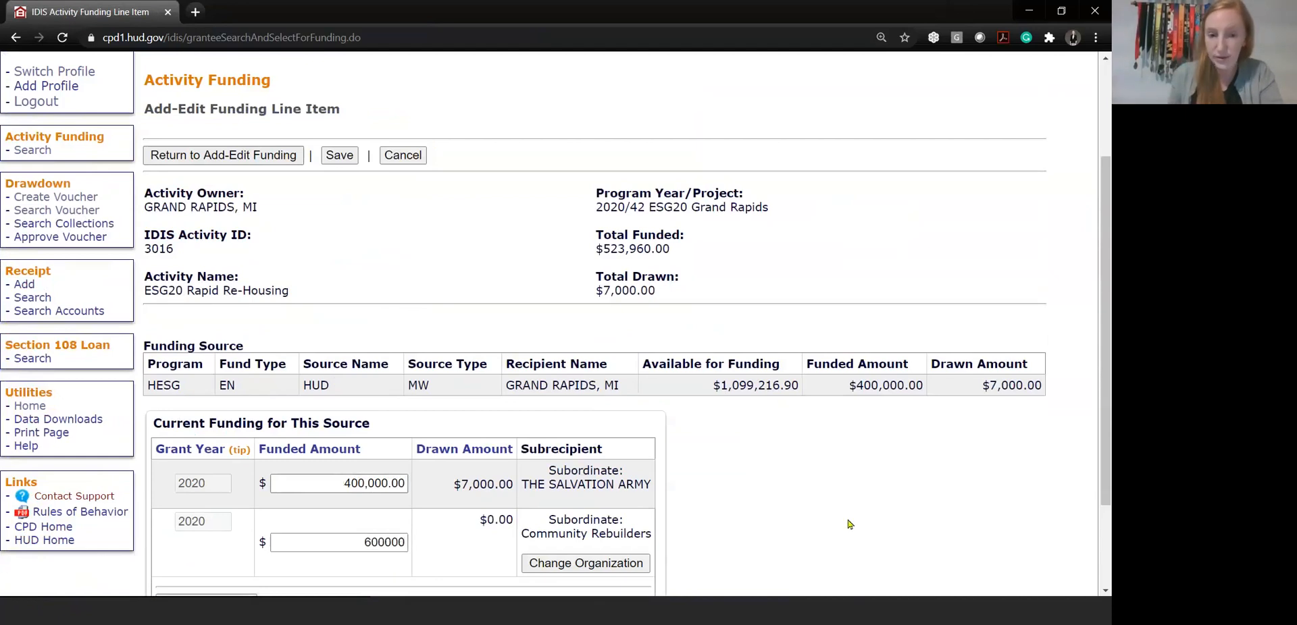
{"action": "scroll", "coordinate": [849, 525], "scroll_direction": "down", "scroll_amount": 3}
{"action": "left_click", "coordinate": [352, 538]}
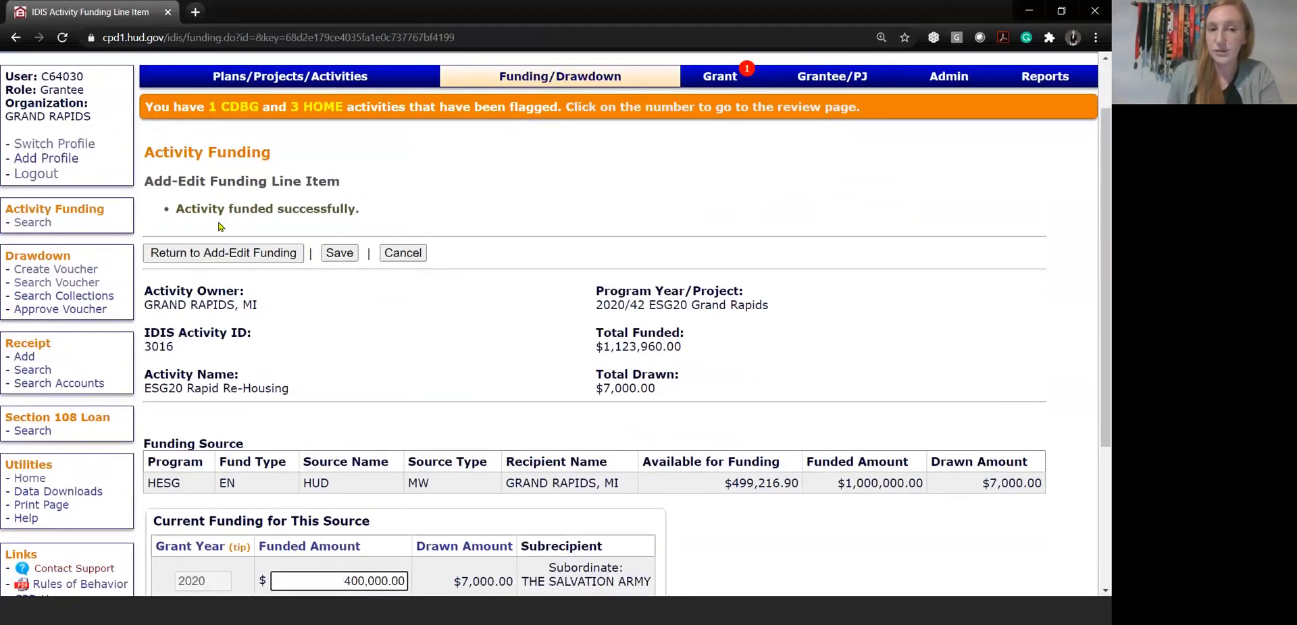
{"action": "scroll", "coordinate": [520, 392], "scroll_direction": "down", "scroll_amount": 2}
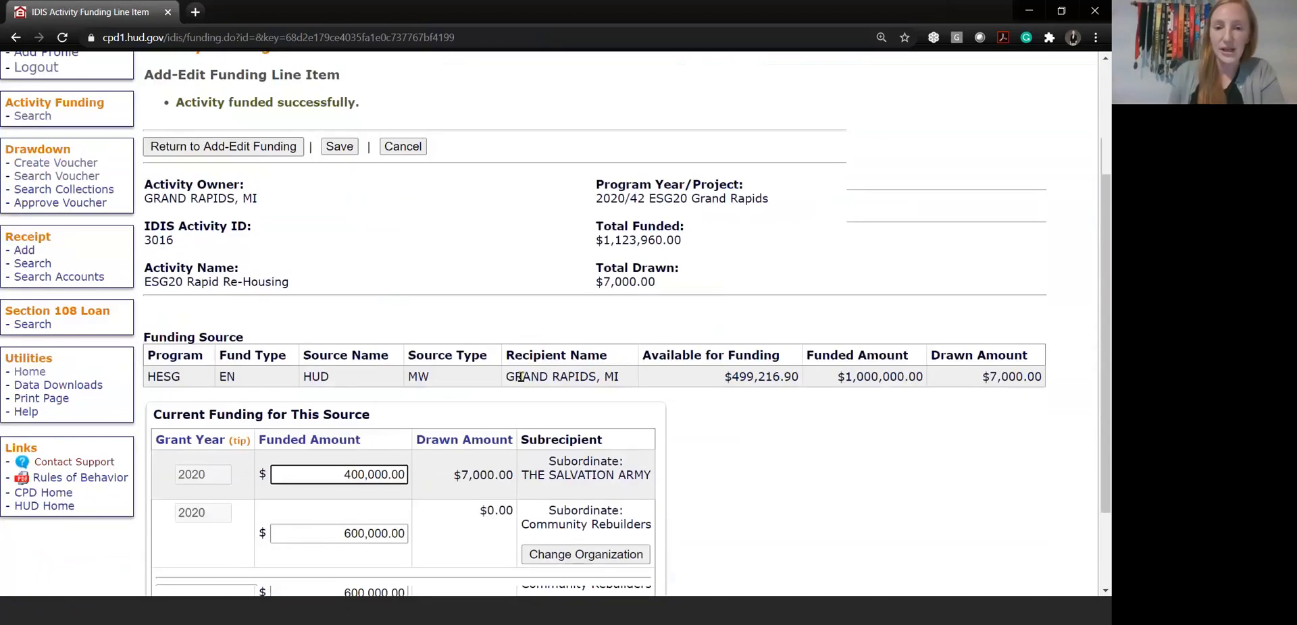
{"action": "scroll", "coordinate": [520, 377], "scroll_direction": "down", "scroll_amount": 2}
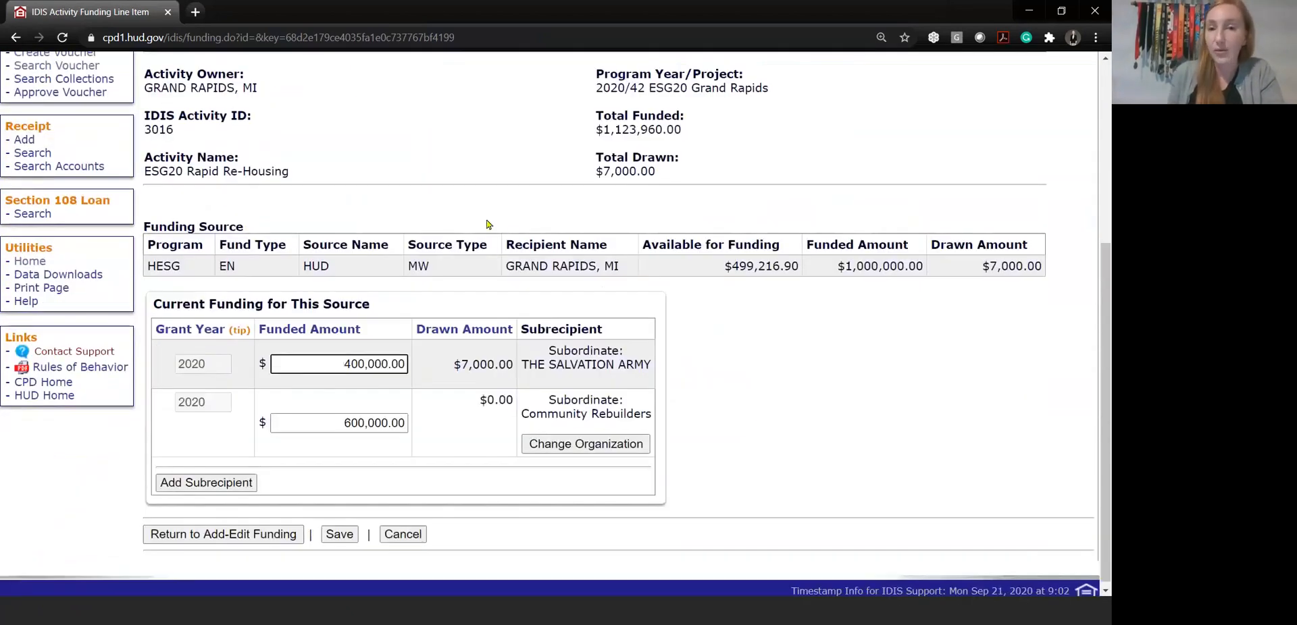
{"action": "scroll", "coordinate": [489, 224], "scroll_direction": "up", "scroll_amount": 3}
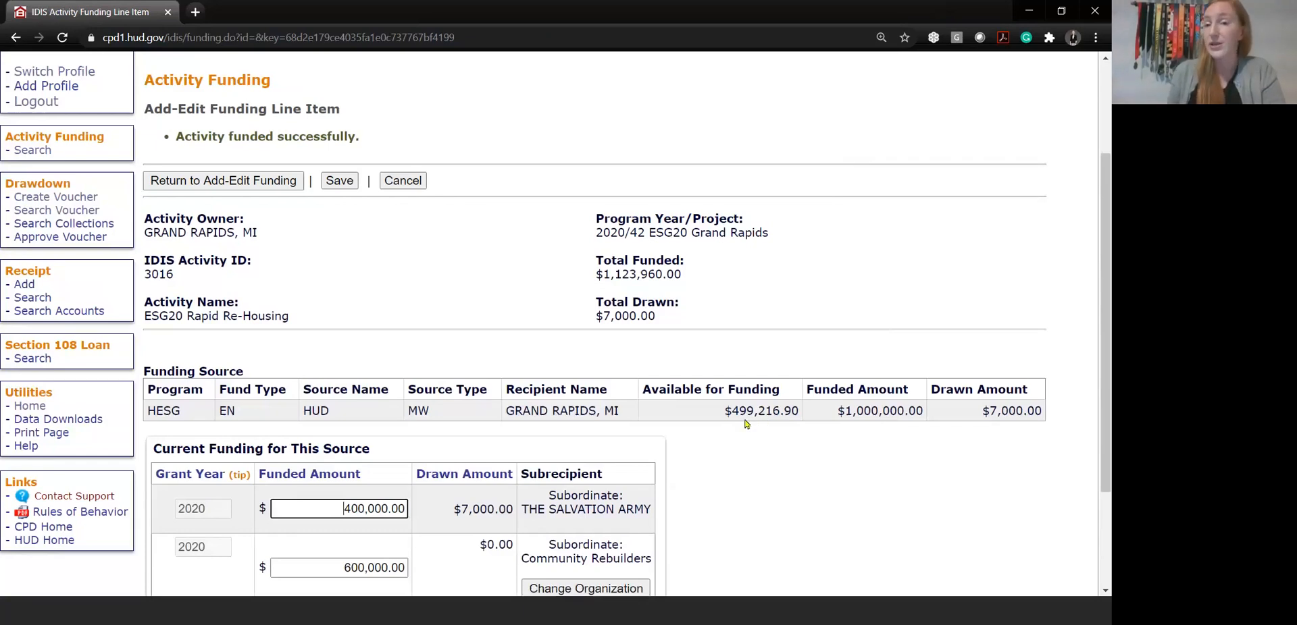
{"action": "scroll", "coordinate": [750, 424], "scroll_direction": "down", "scroll_amount": 2}
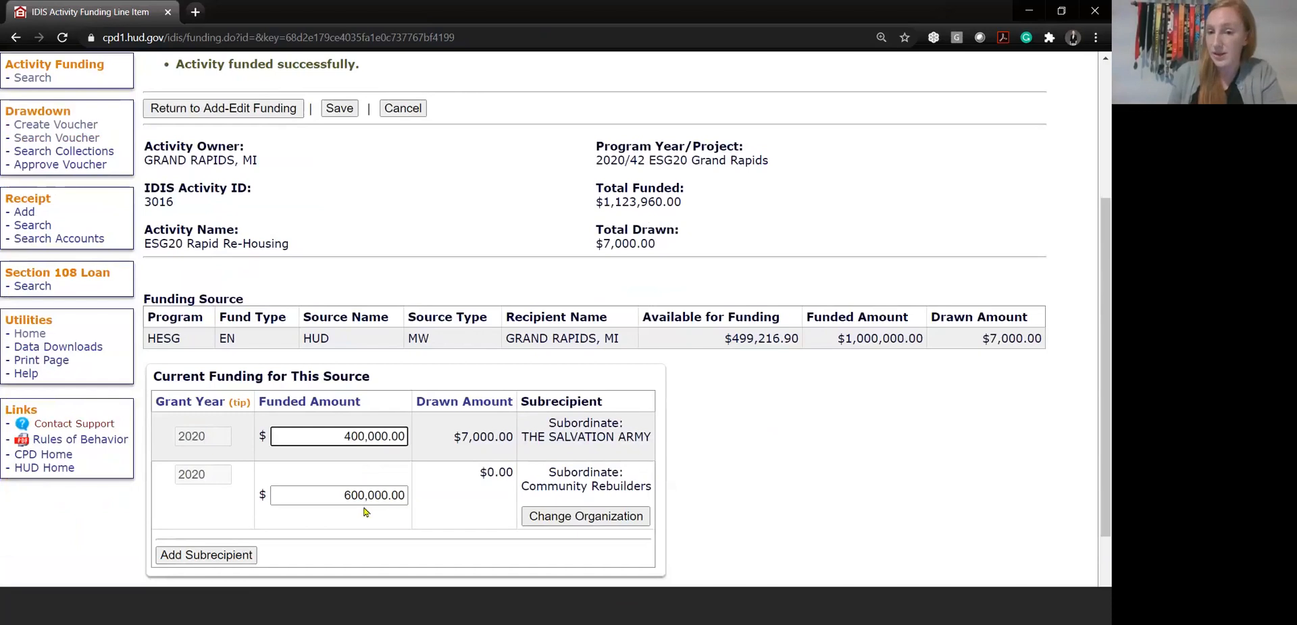
Add another blank subrecipient line below Community Rebuilders and review the line item's funding totals
{"action": "scroll", "coordinate": [420, 521], "scroll_direction": "down", "scroll_amount": 2}
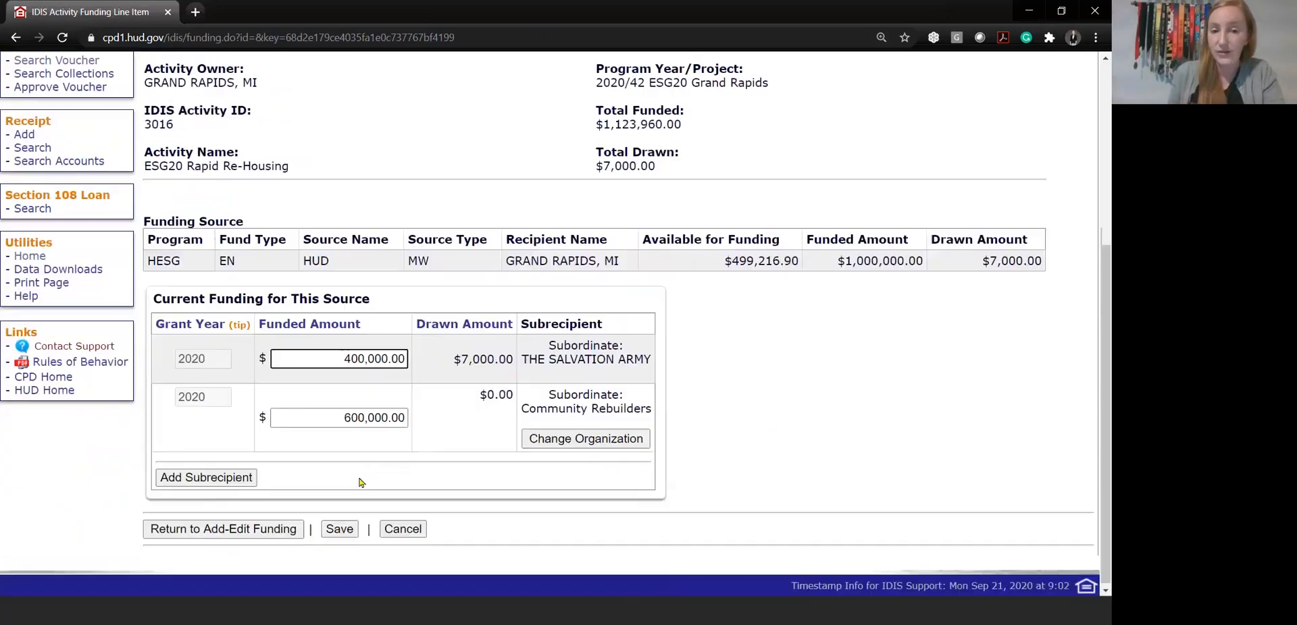
{"action": "left_click", "coordinate": [238, 484]}
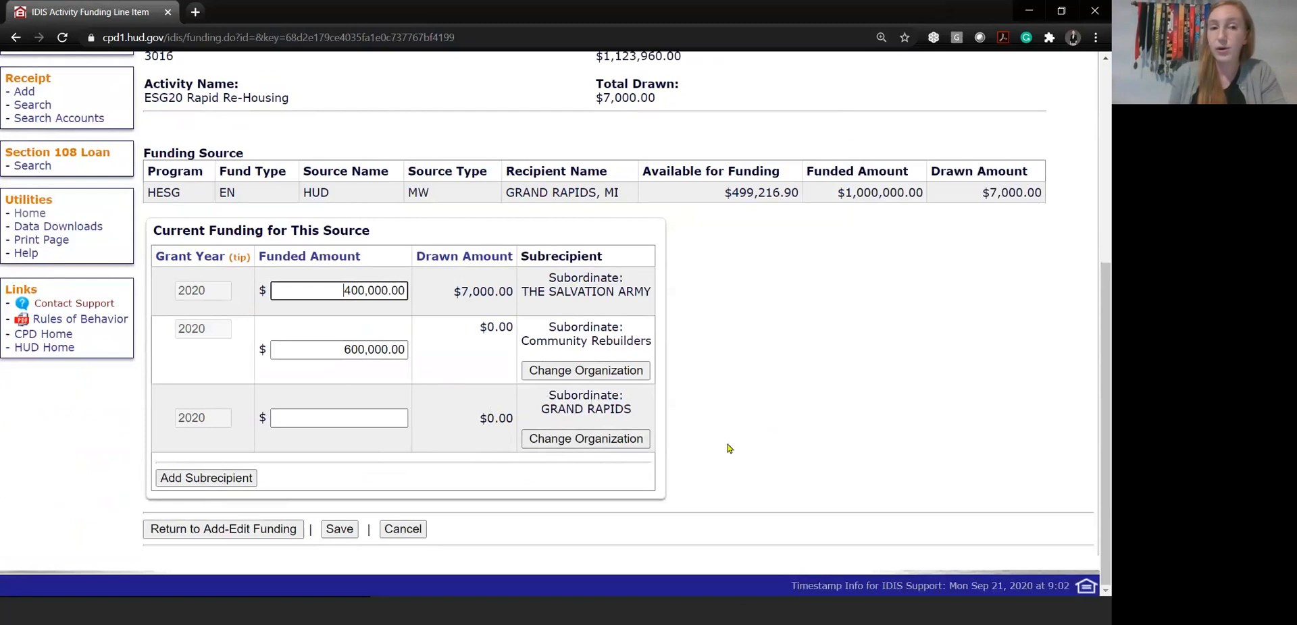
{"action": "scroll", "coordinate": [729, 449], "scroll_direction": "up", "scroll_amount": 2}
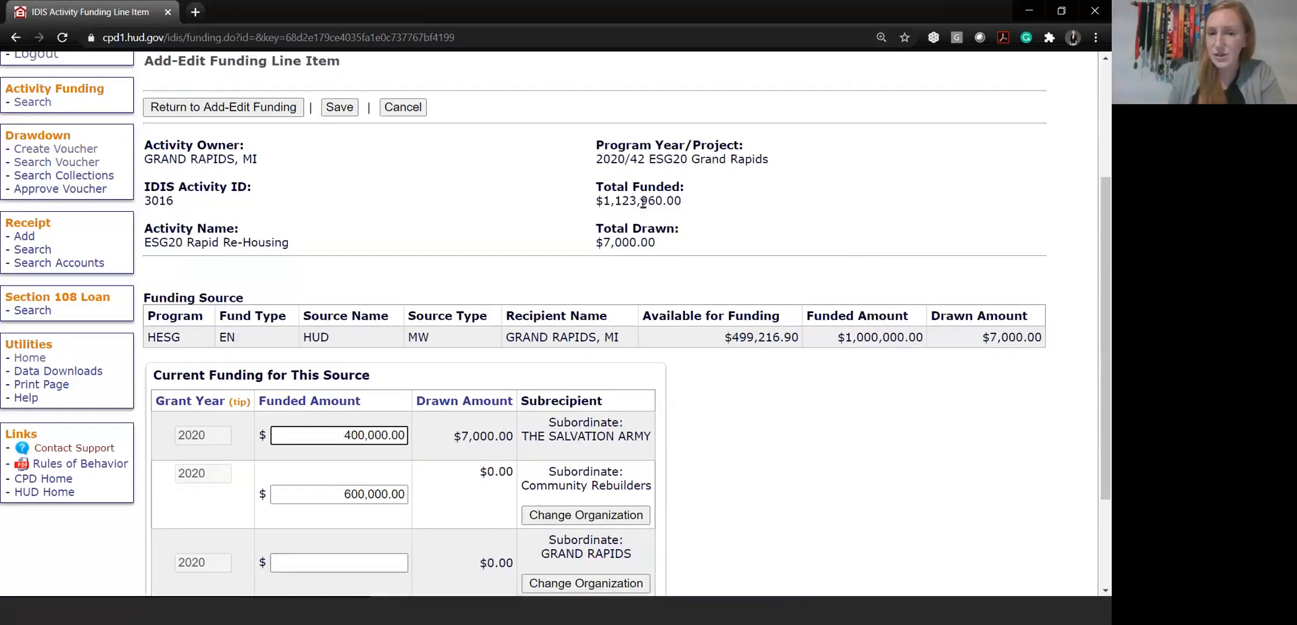
{"action": "scroll", "coordinate": [594, 244], "scroll_direction": "down", "scroll_amount": 1}
{"action": "scroll", "coordinate": [588, 251], "scroll_direction": "down", "scroll_amount": 1}
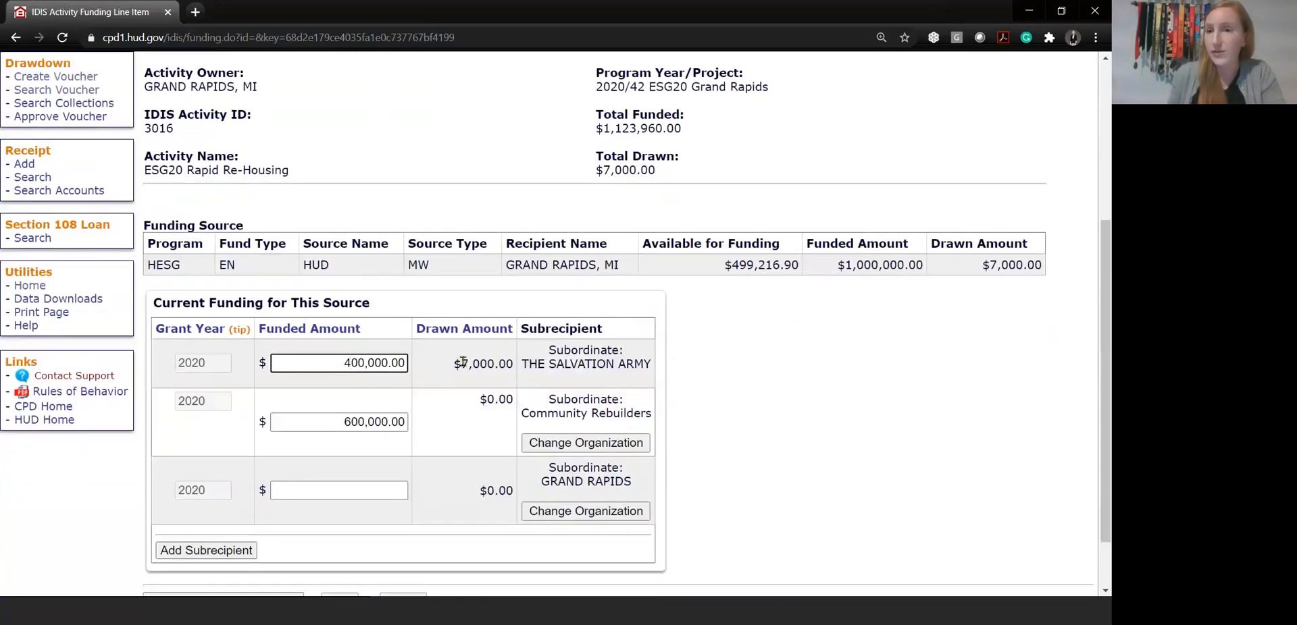
{"action": "left_click", "coordinate": [974, 463]}
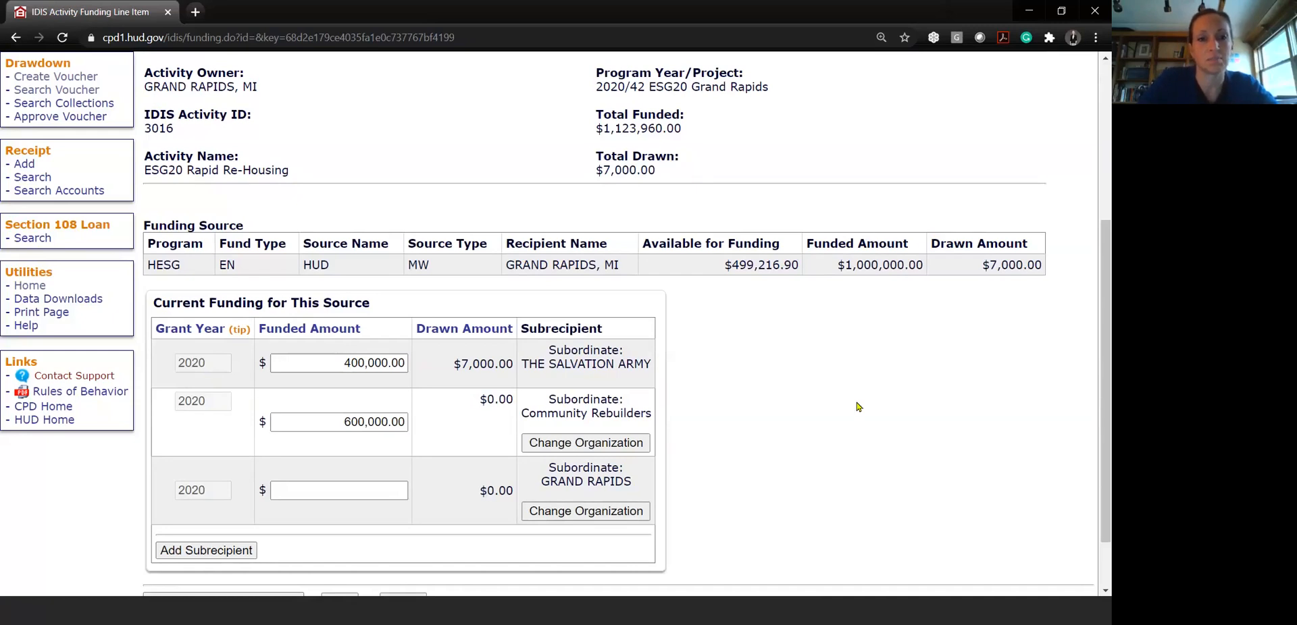
{"action": "scroll", "coordinate": [862, 451], "scroll_direction": "up", "scroll_amount": 1}
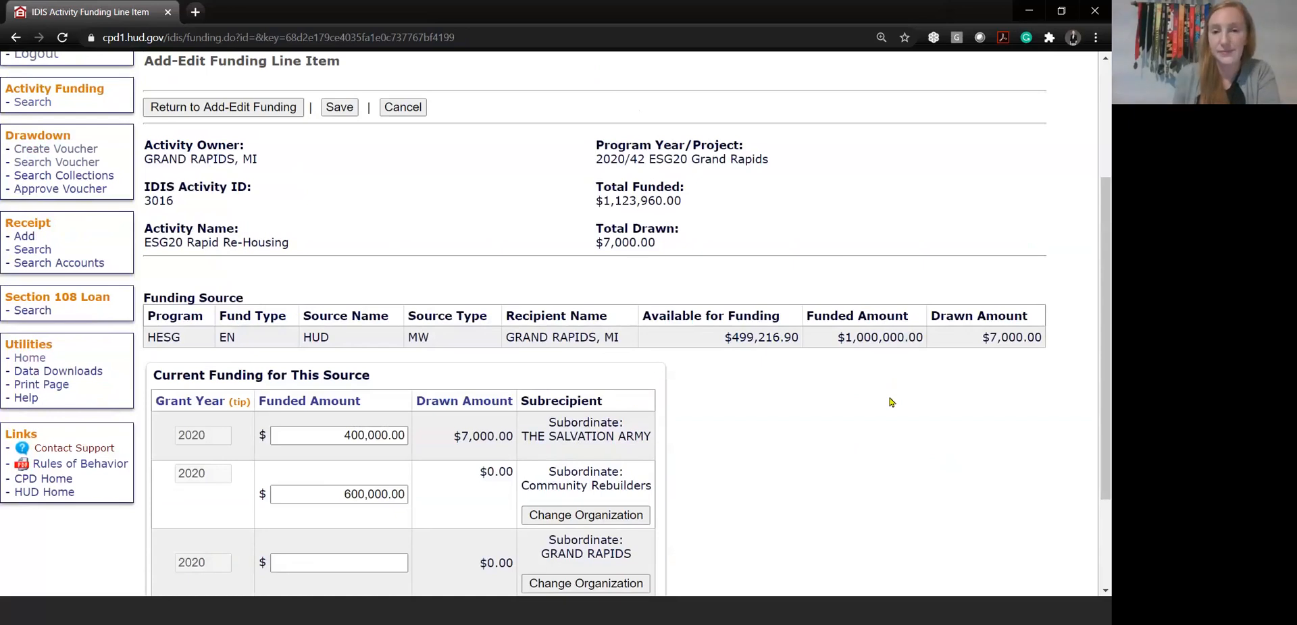
{"action": "scroll", "coordinate": [889, 402], "scroll_direction": "up", "scroll_amount": 2}
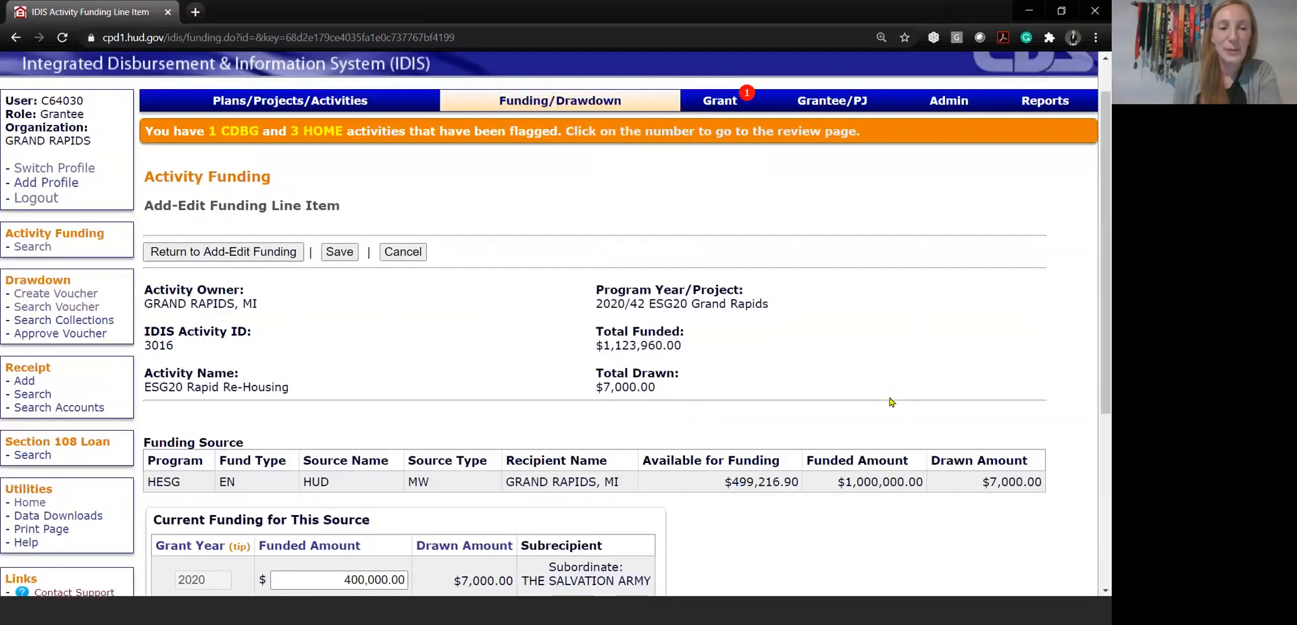
{"action": "scroll", "coordinate": [889, 402], "scroll_direction": "down", "scroll_amount": 1}
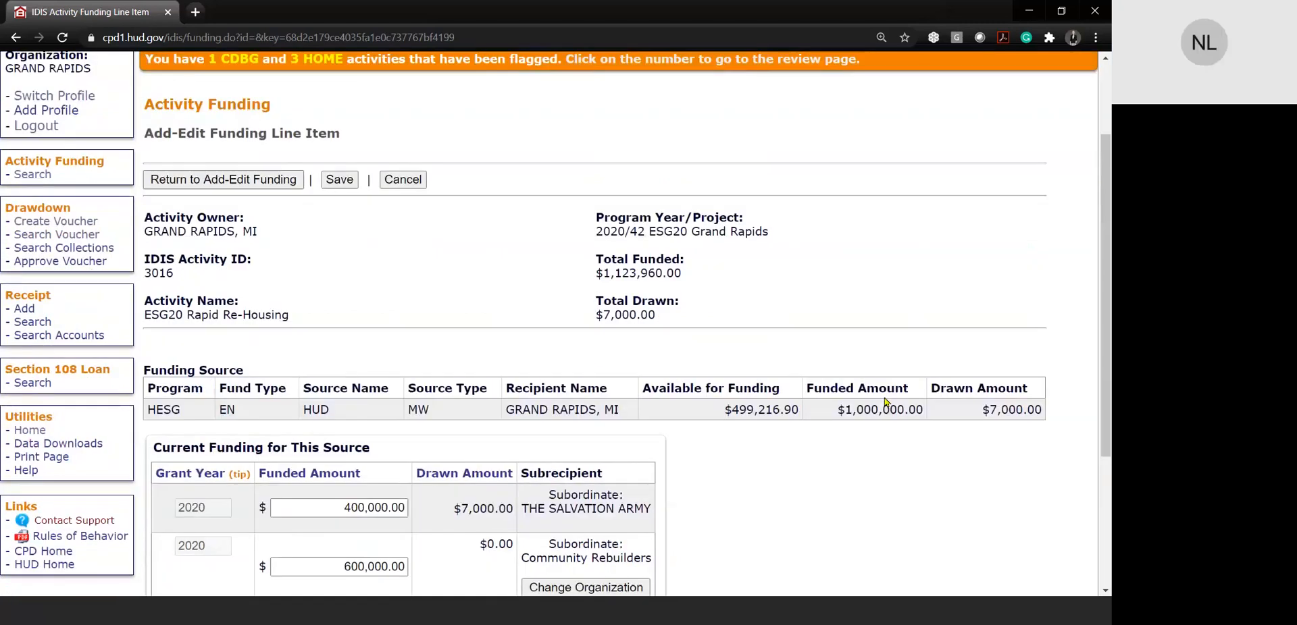
Save the line item with the extra subrecipient line unfunded and return to the search for activities to fund
{"action": "left_click", "coordinate": [351, 181]}
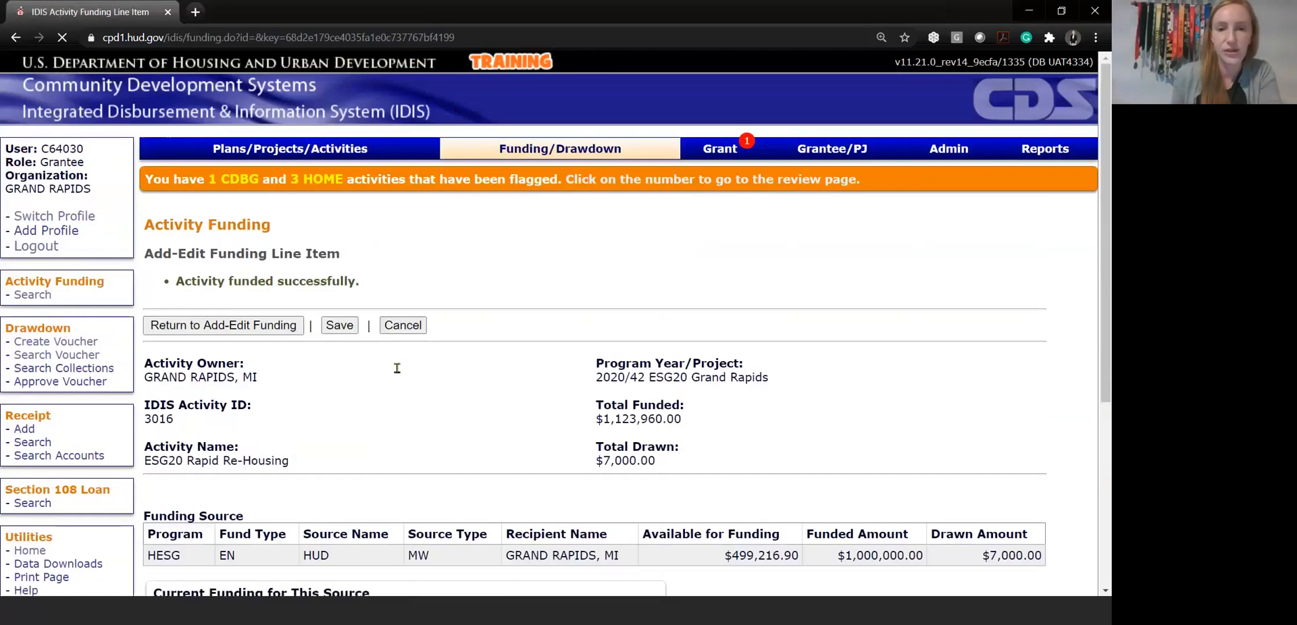
{"action": "scroll", "coordinate": [718, 427], "scroll_direction": "down", "scroll_amount": 5}
{"action": "scroll", "coordinate": [732, 468], "scroll_direction": "up", "scroll_amount": 4}
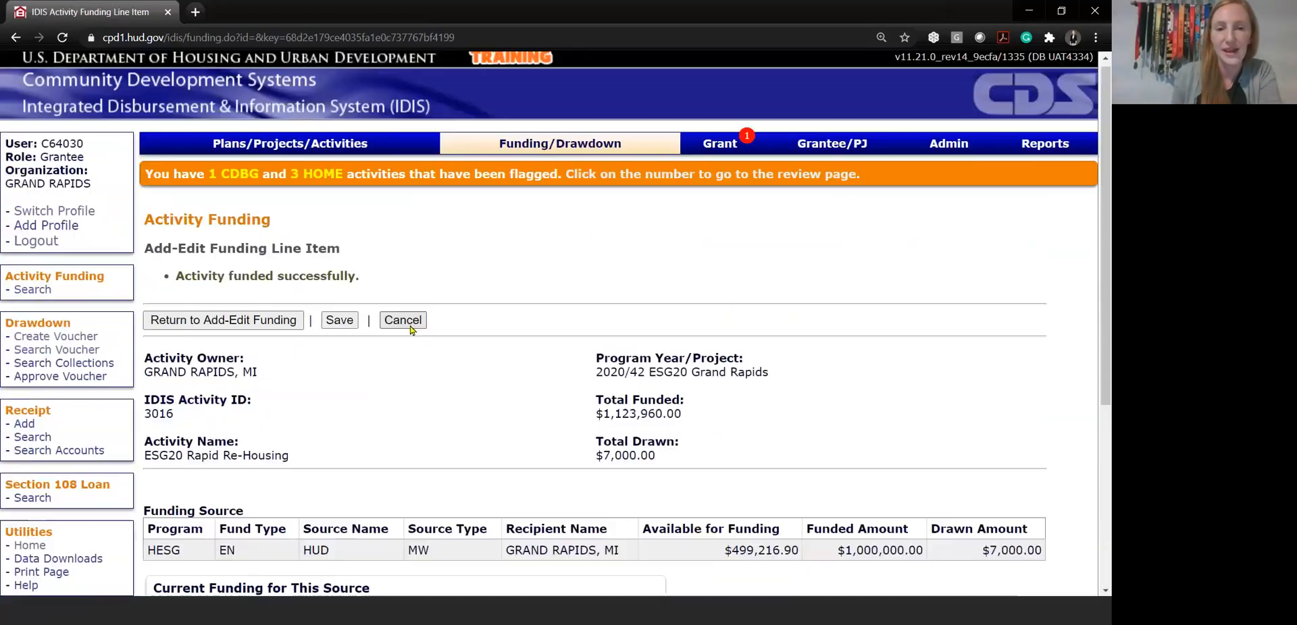
{"action": "left_click", "coordinate": [402, 320]}
{"action": "scroll", "coordinate": [329, 302], "scroll_direction": "down", "scroll_amount": 3}
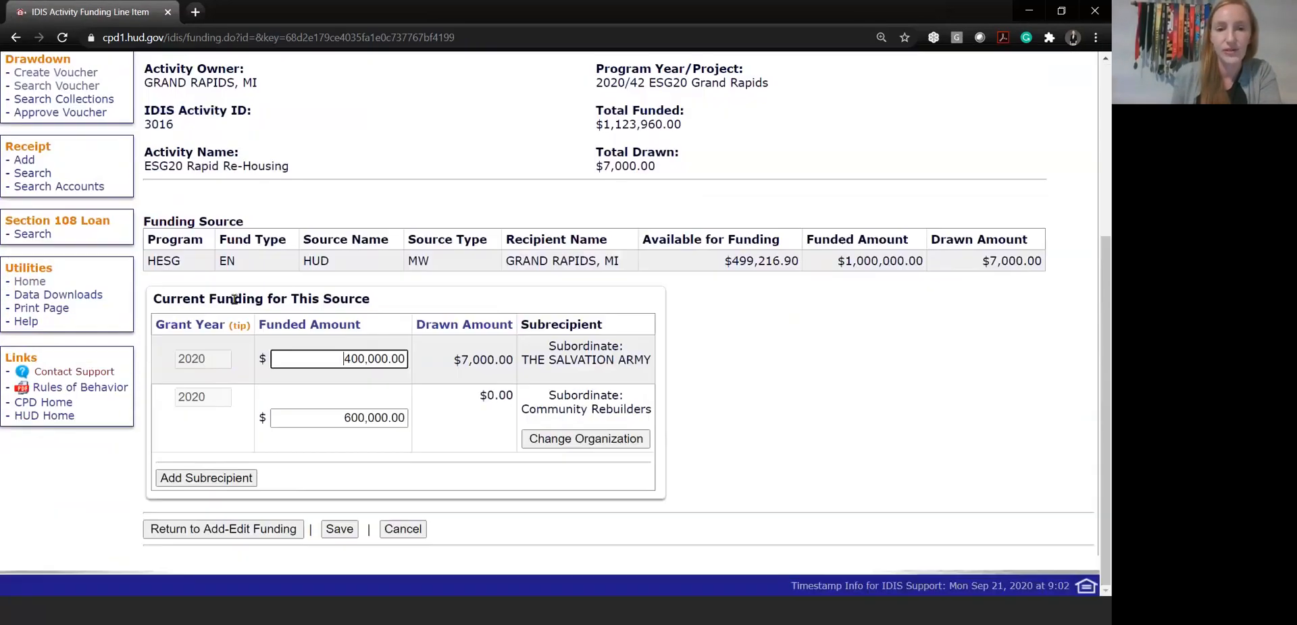
{"action": "scroll", "coordinate": [330, 302], "scroll_direction": "up", "scroll_amount": 2}
{"action": "scroll", "coordinate": [329, 301], "scroll_direction": "up", "scroll_amount": 1}
{"action": "left_click", "coordinate": [237, 176]}
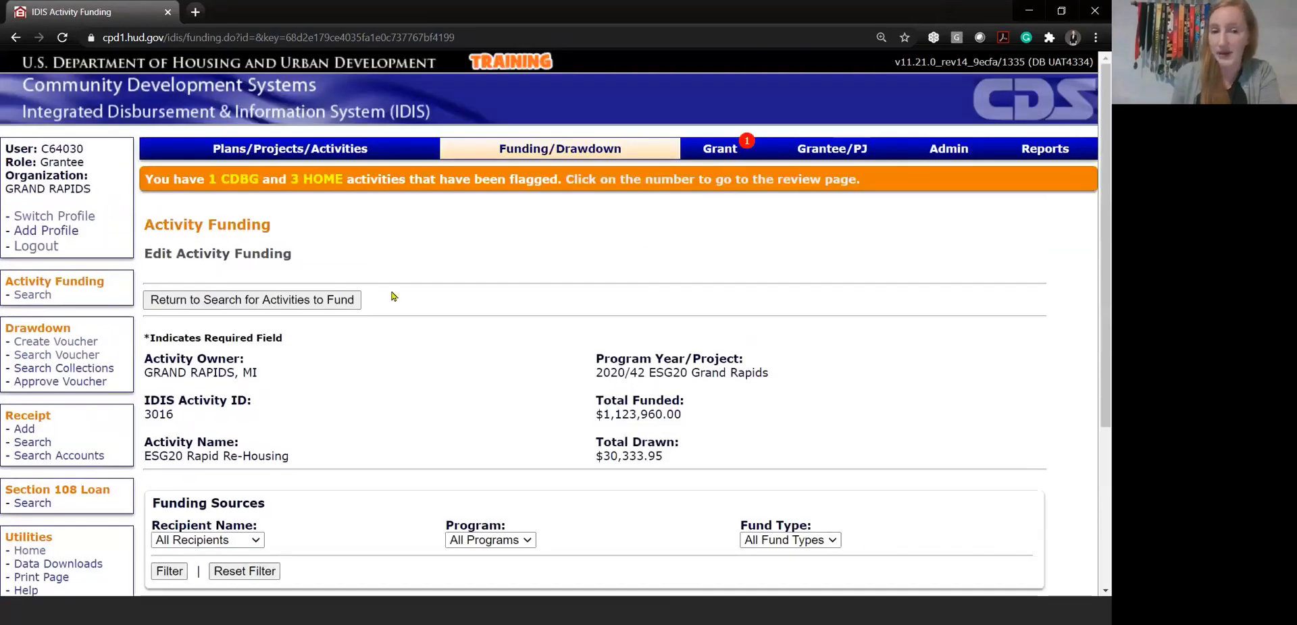
{"action": "scroll", "coordinate": [393, 295], "scroll_direction": "down", "scroll_amount": 2}
{"action": "left_click", "coordinate": [271, 155]}
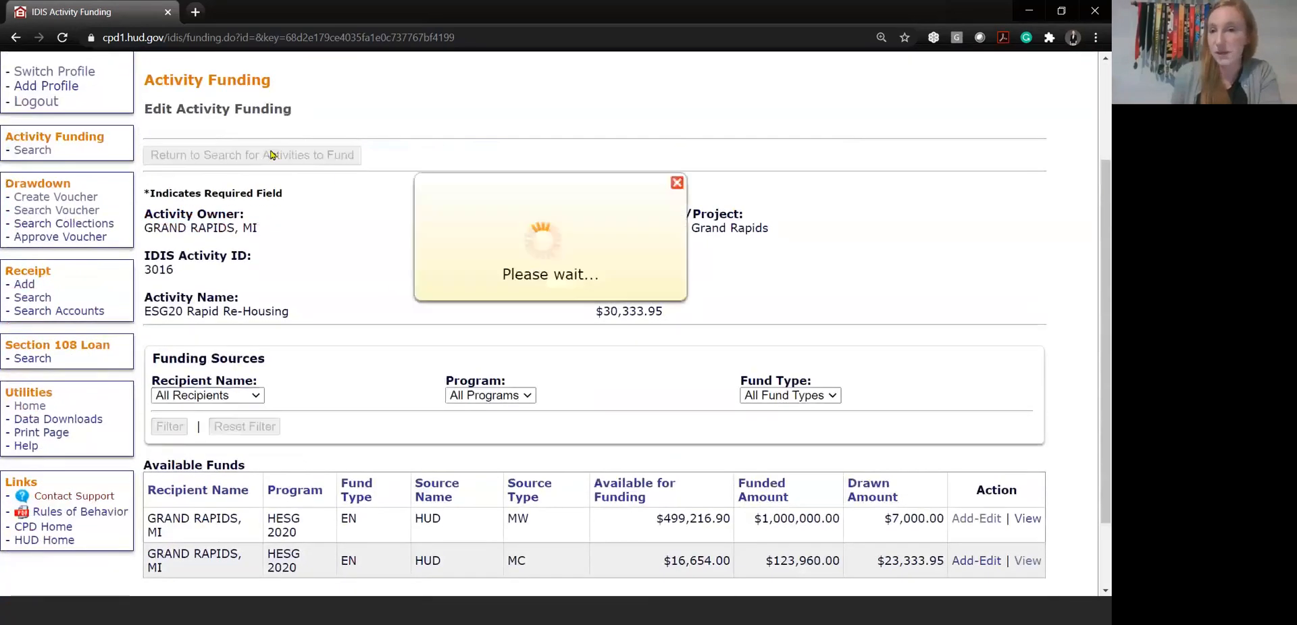
Open the funding of the ESG20 Administration activity and examine the fund and source types of its available funds
{"action": "scroll", "coordinate": [746, 596], "scroll_direction": "down", "scroll_amount": 3}
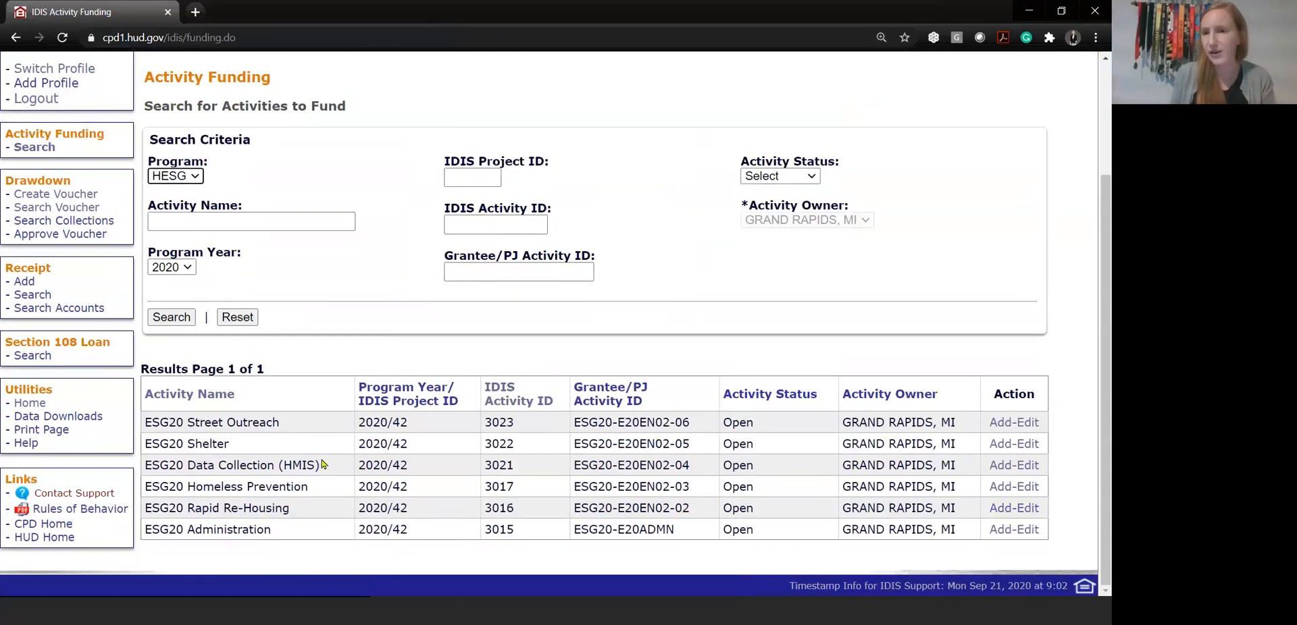
{"action": "left_click", "coordinate": [1011, 533]}
{"action": "scroll", "coordinate": [862, 472], "scroll_direction": "down", "scroll_amount": 3}
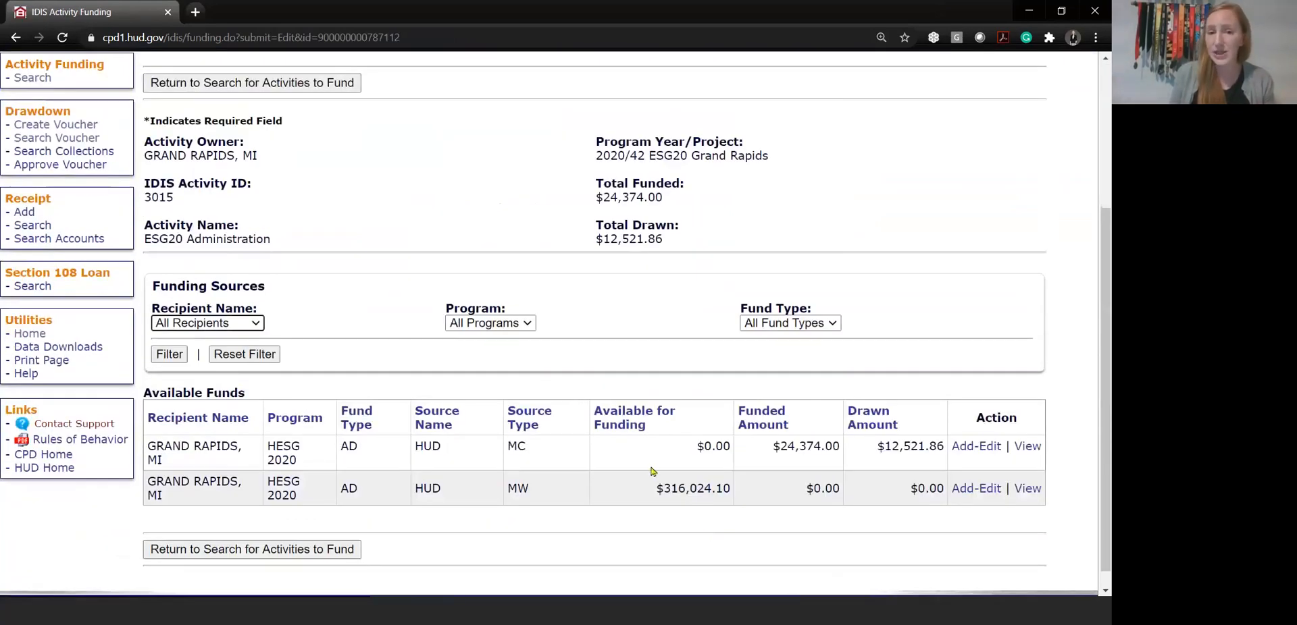
{"action": "left_click_drag", "start_coordinate": [350, 449], "coordinate": [449, 458]}
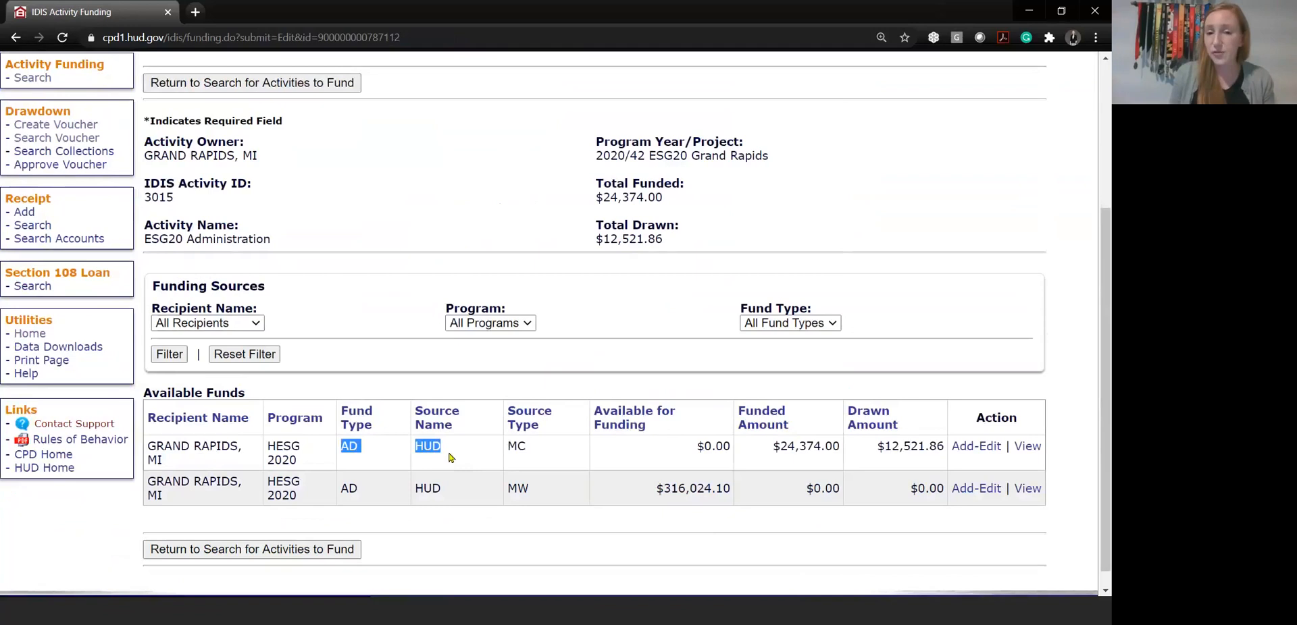
{"action": "left_click_drag", "start_coordinate": [537, 489], "coordinate": [506, 490]}
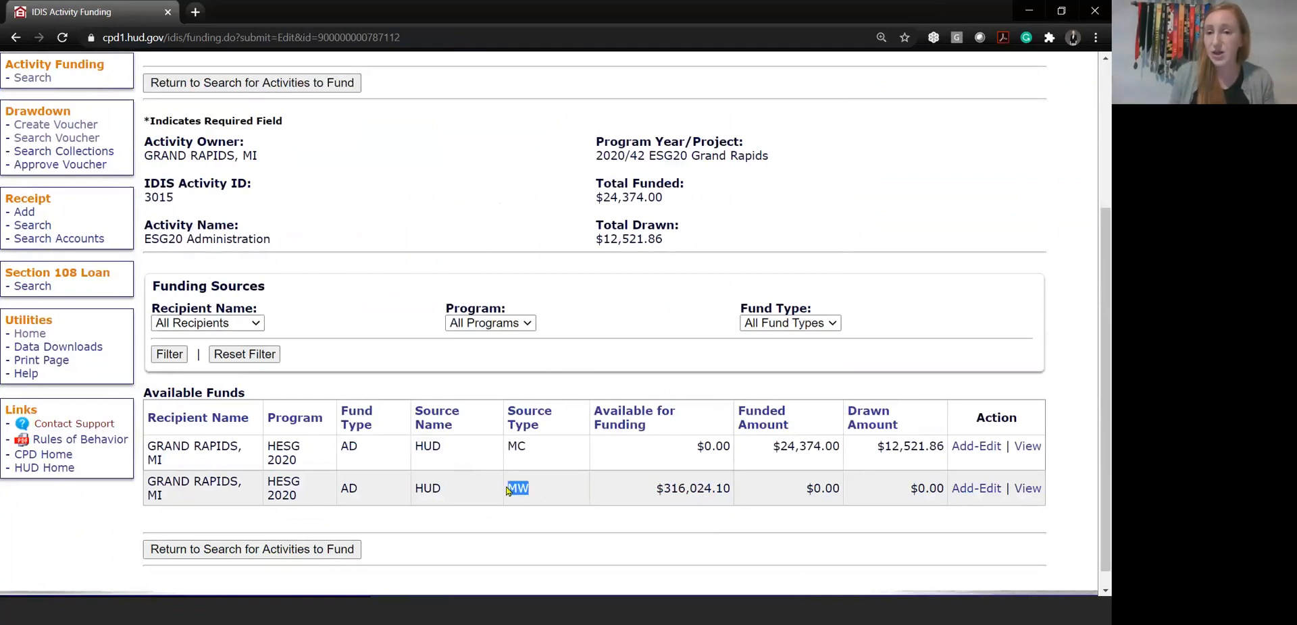
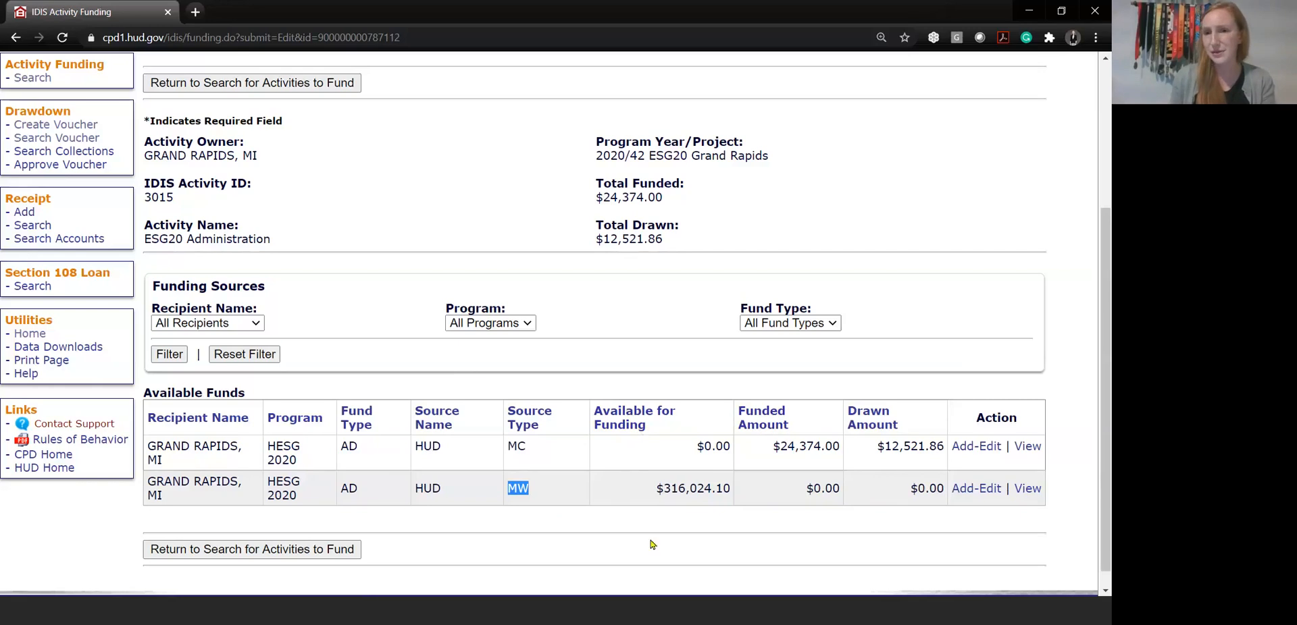
Examine the MW source line of the ESG20 Administration funding, including its funded and drawn amounts
{"action": "left_click", "coordinate": [630, 491]}
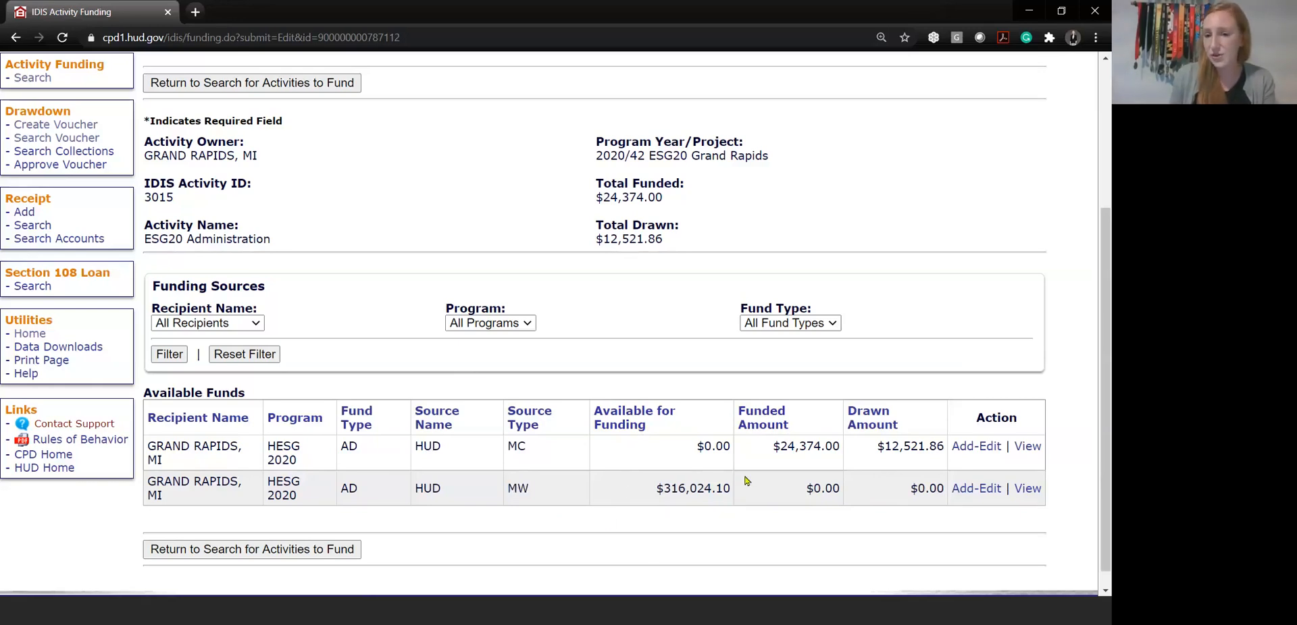
{"action": "left_click_drag", "start_coordinate": [770, 489], "coordinate": [930, 488]}
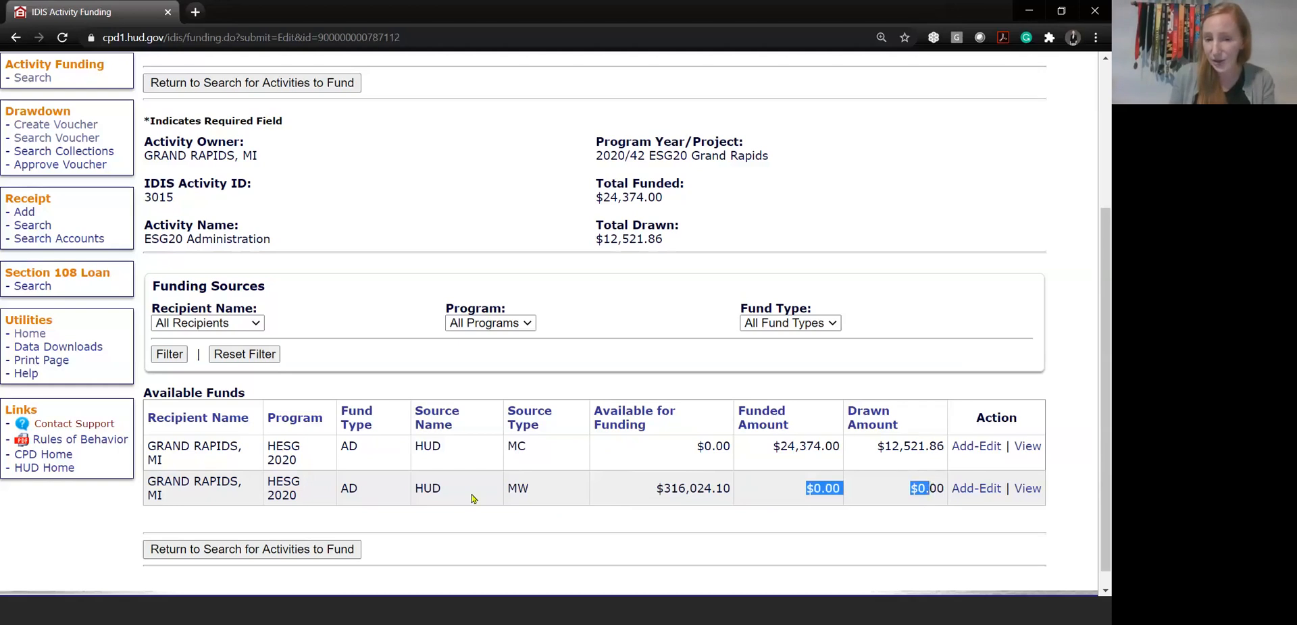
{"action": "double_click", "coordinate": [518, 489]}
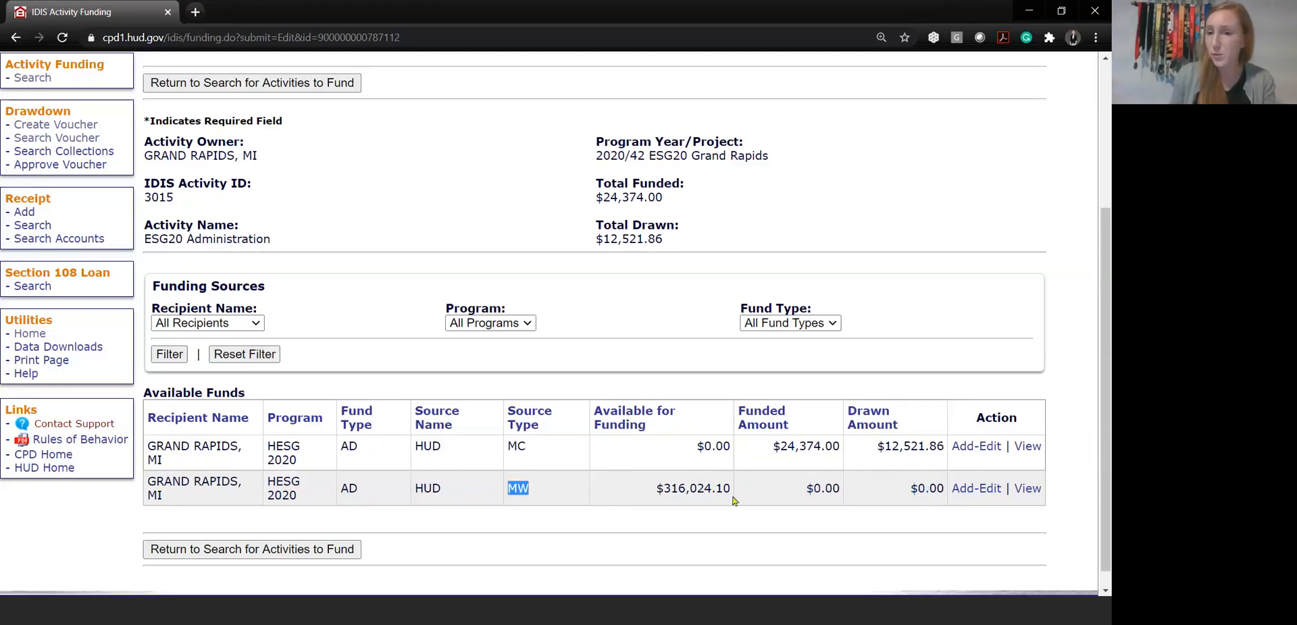
{"action": "left_click", "coordinate": [674, 515]}
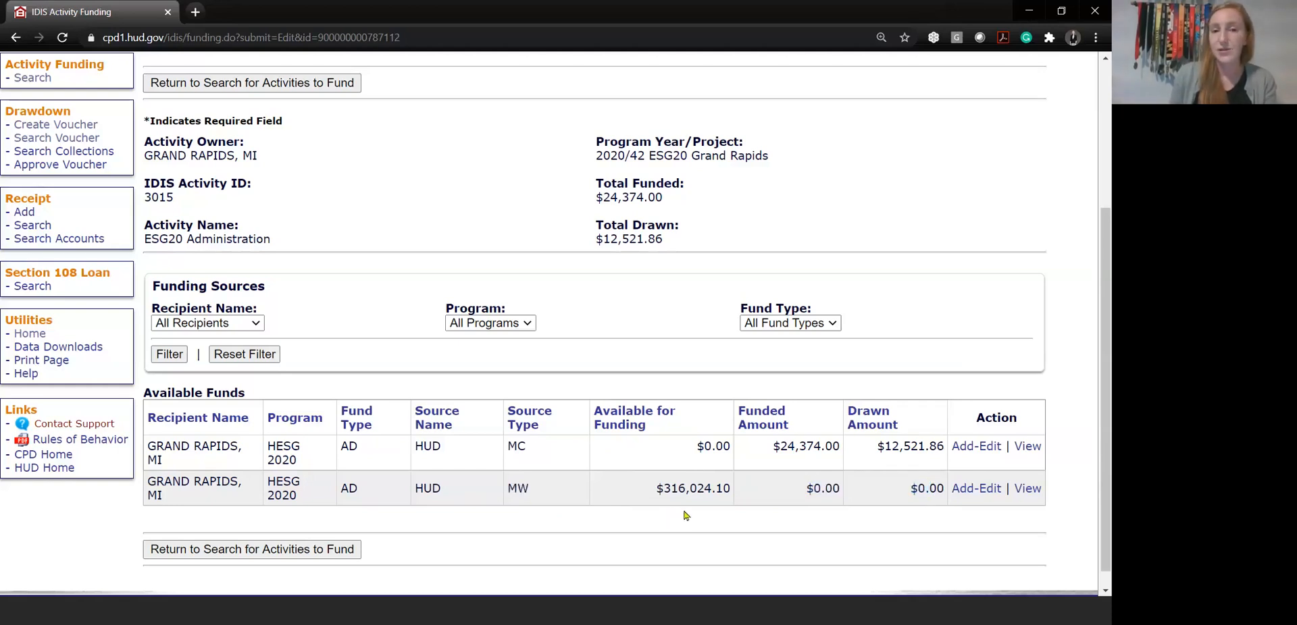
{"action": "scroll", "coordinate": [686, 515], "scroll_direction": "down", "scroll_amount": 1}
{"action": "scroll", "coordinate": [685, 515], "scroll_direction": "up", "scroll_amount": 3}
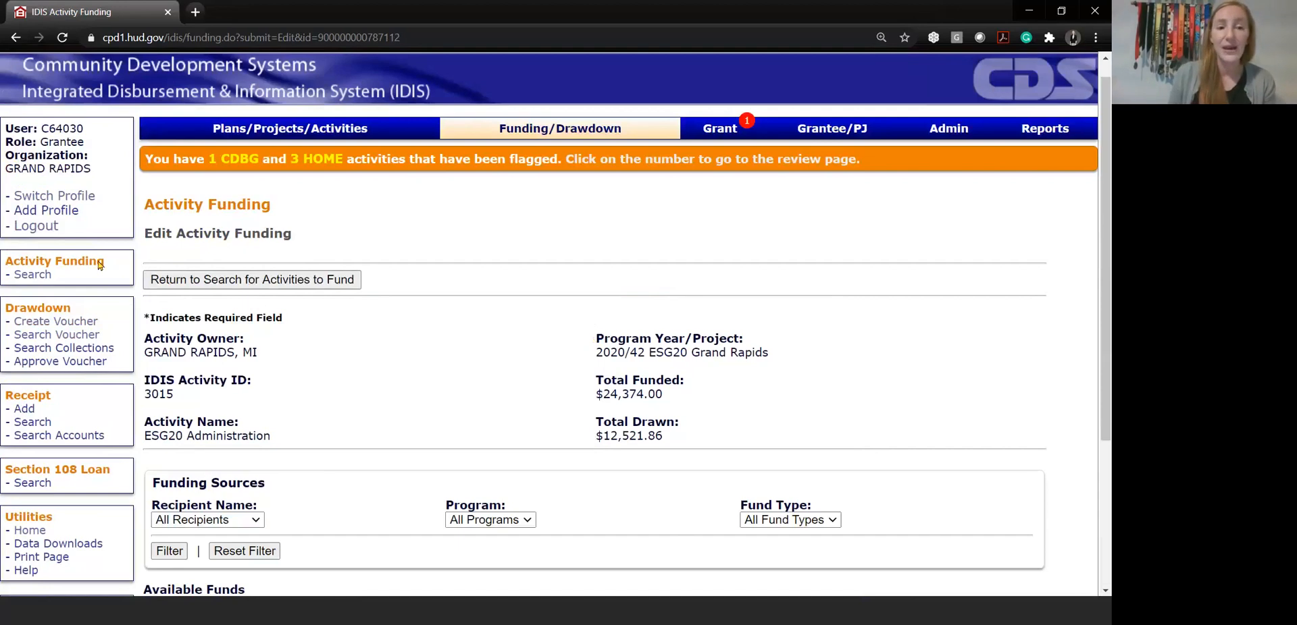
Start a new drawdown voucher for Grand Rapids, MI, and go to its IDIS activity ID entries
{"action": "left_click", "coordinate": [51, 323]}
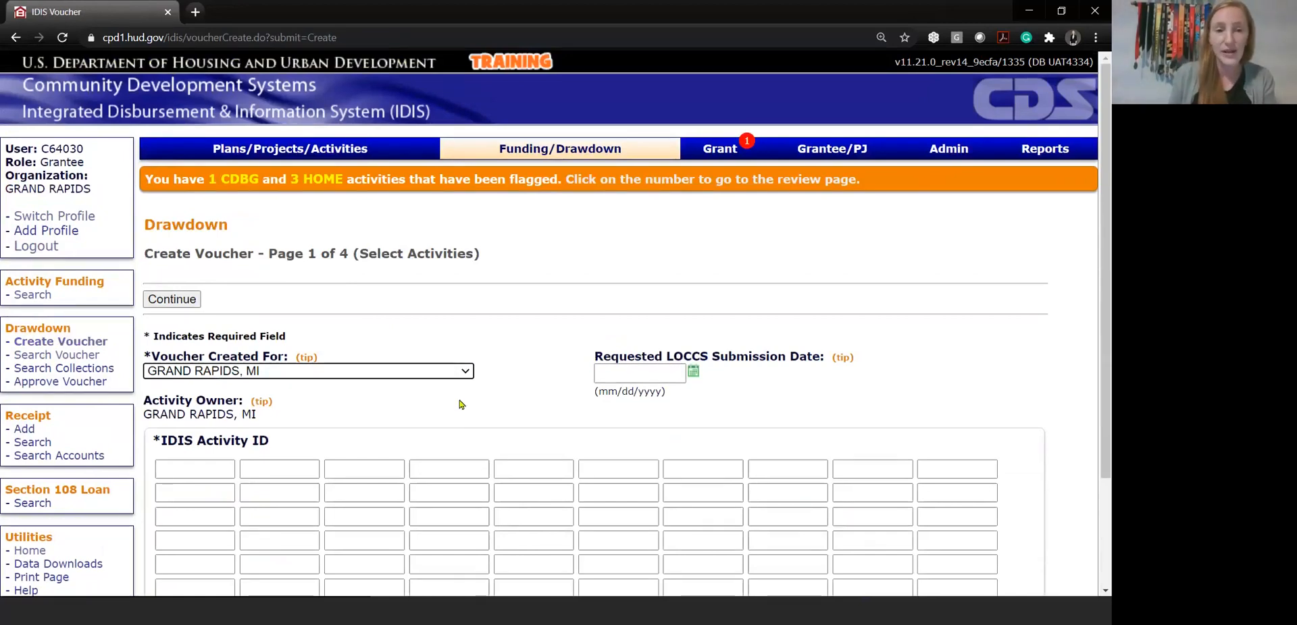
{"action": "scroll", "coordinate": [463, 404], "scroll_direction": "down", "scroll_amount": 3}
{"action": "left_click", "coordinate": [182, 328]}
{"action": "left_click", "coordinate": [365, 329]}
{"action": "left_click", "coordinate": [449, 329]}
{"action": "left_click", "coordinate": [534, 329]}
{"action": "left_click", "coordinate": [196, 329]}
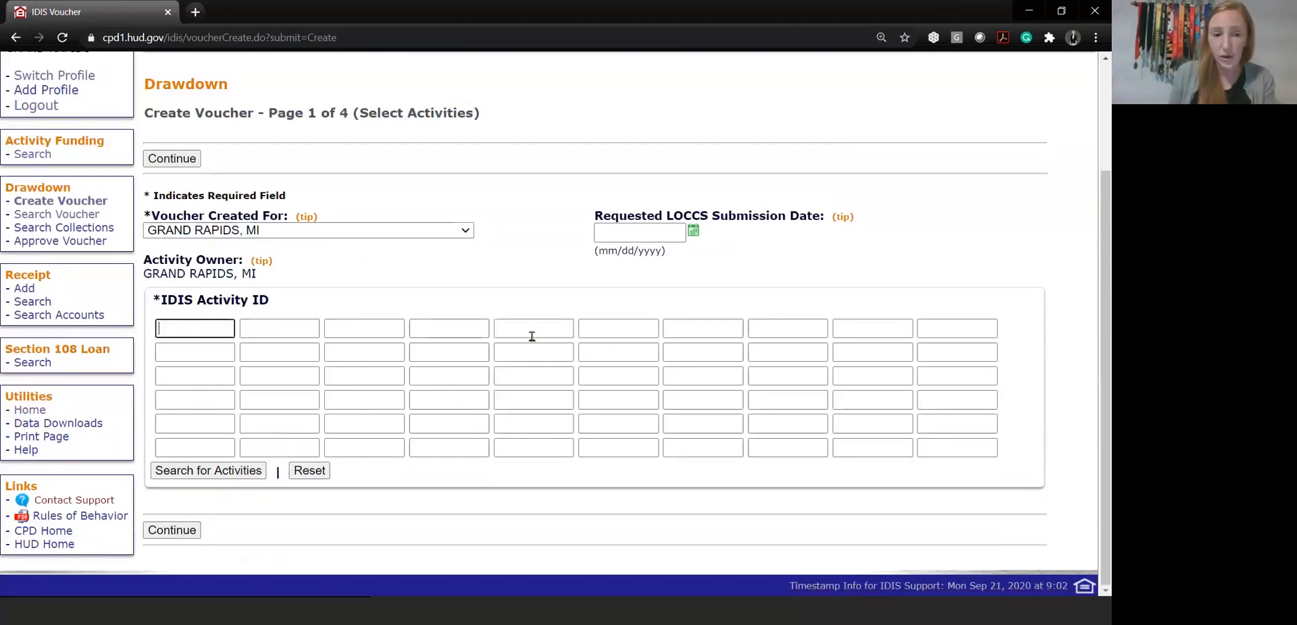
Search for activities for the voucher with program HESG and program year 2020
{"action": "left_click", "coordinate": [229, 471]}
{"action": "left_click", "coordinate": [196, 327]}
{"action": "left_click", "coordinate": [194, 357]}
{"action": "left_click", "coordinate": [190, 419]}
{"action": "left_click", "coordinate": [169, 137]}
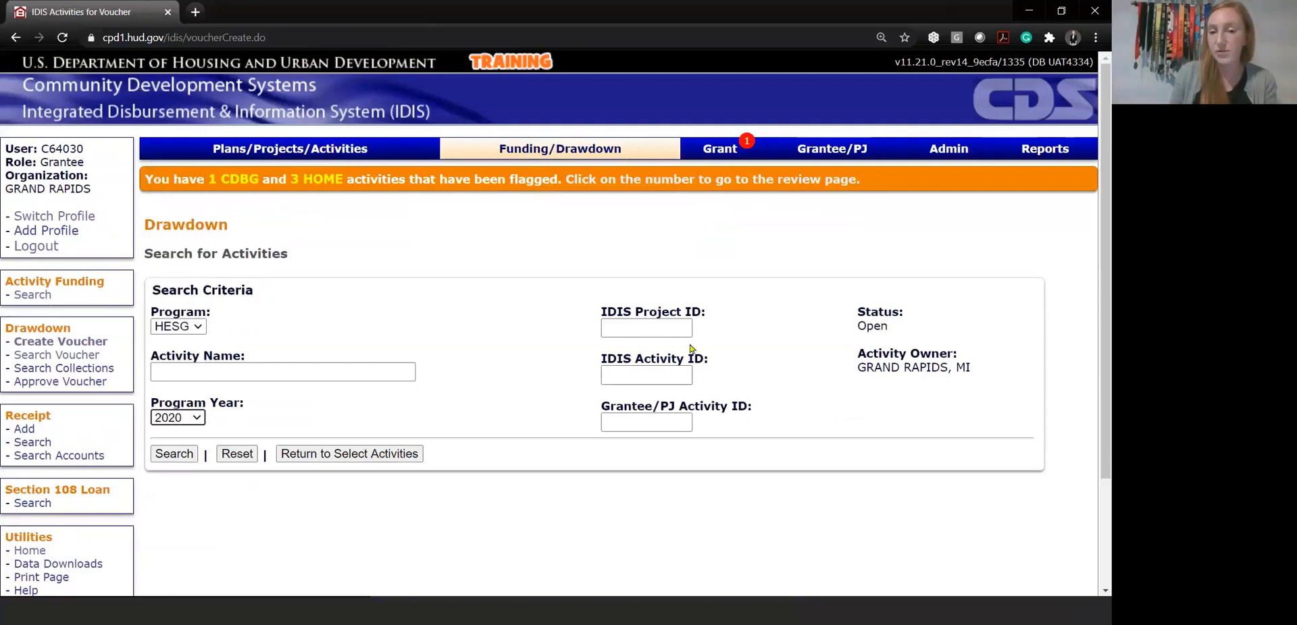
{"action": "left_click", "coordinate": [179, 459]}
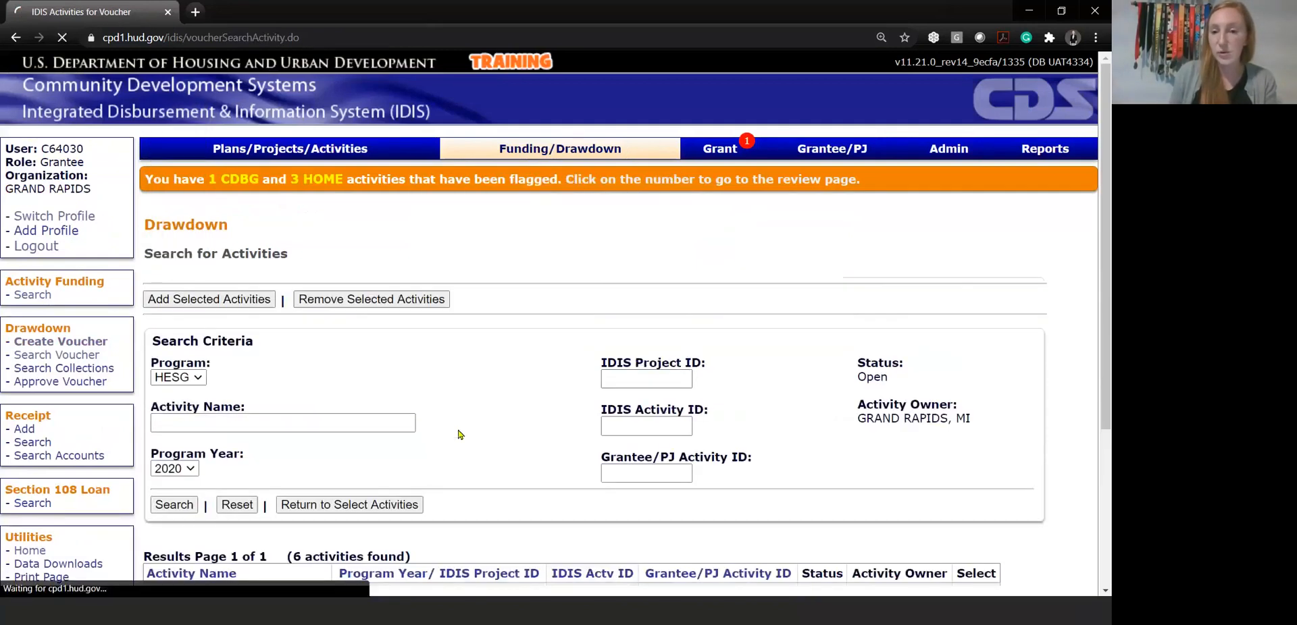
Select the ESG20 Administration and ESG20 Rapid Re-Housing activities and add them to the voucher
{"action": "scroll", "coordinate": [458, 432], "scroll_direction": "down", "scroll_amount": 2}
{"action": "scroll", "coordinate": [458, 433], "scroll_direction": "down", "scroll_amount": 1}
{"action": "scroll", "coordinate": [459, 434], "scroll_direction": "down", "scroll_amount": 1}
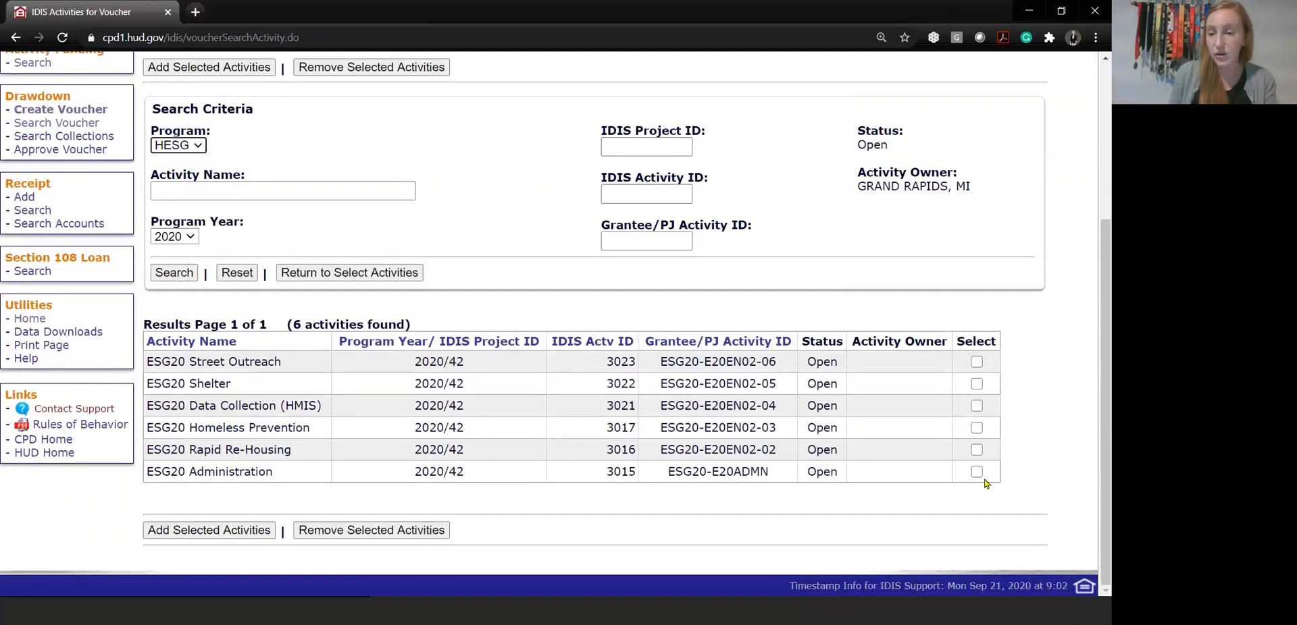
{"action": "left_click", "coordinate": [978, 473]}
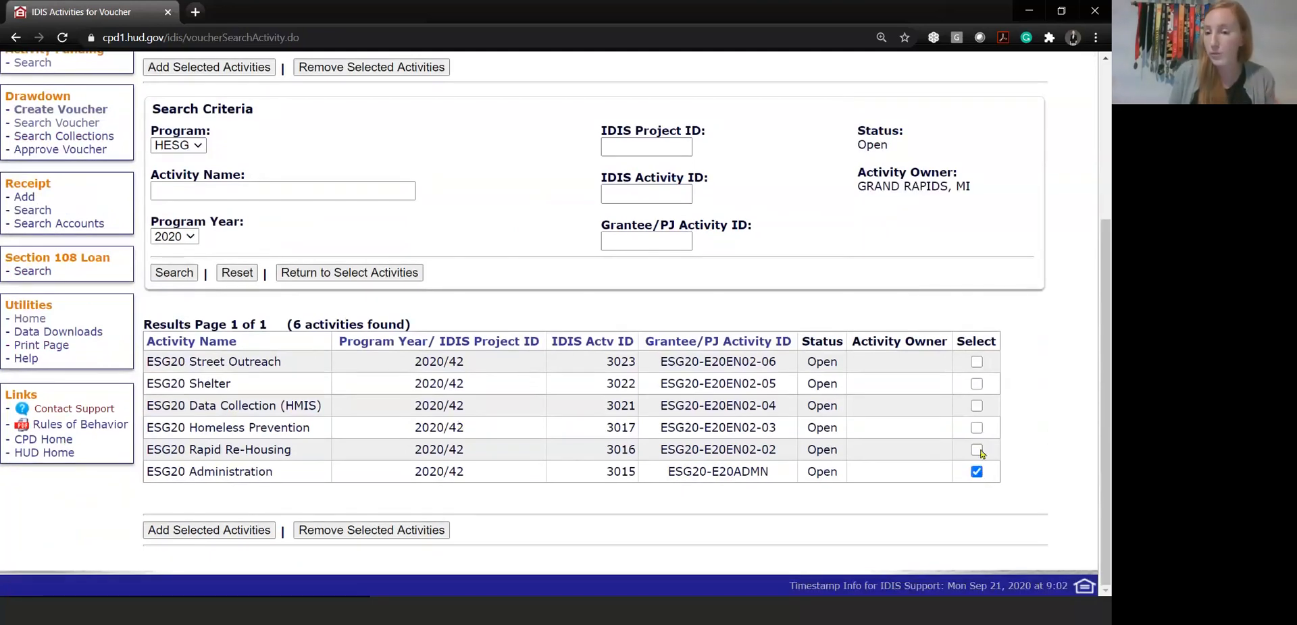
{"action": "left_click", "coordinate": [976, 450]}
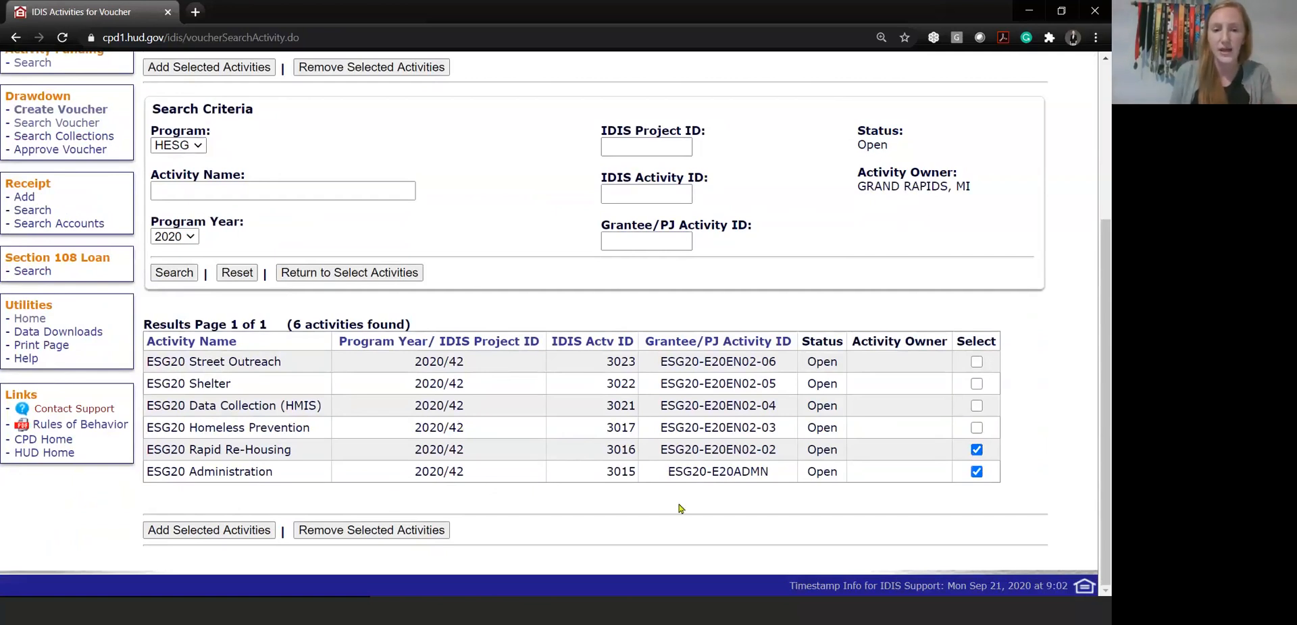
{"action": "left_click", "coordinate": [192, 530]}
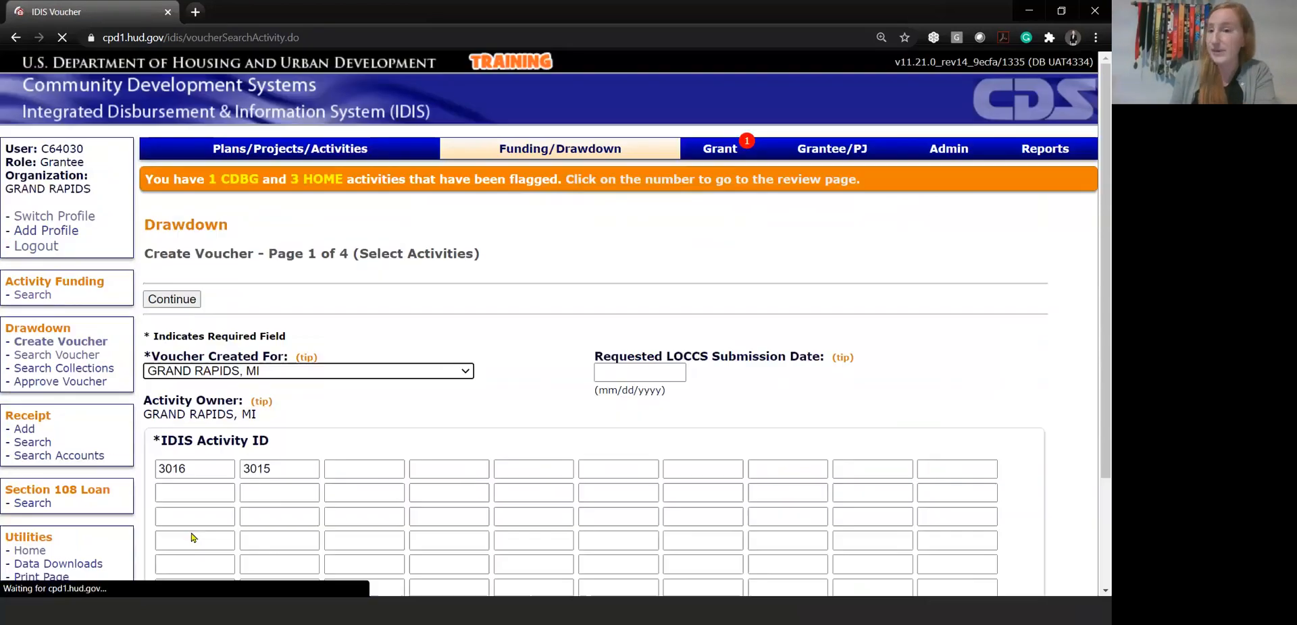
Check the added activity IDs 3016 and 3015 and continue to the voucher's drawdown amounts
{"action": "scroll", "coordinate": [379, 319], "scroll_direction": "down", "scroll_amount": 3}
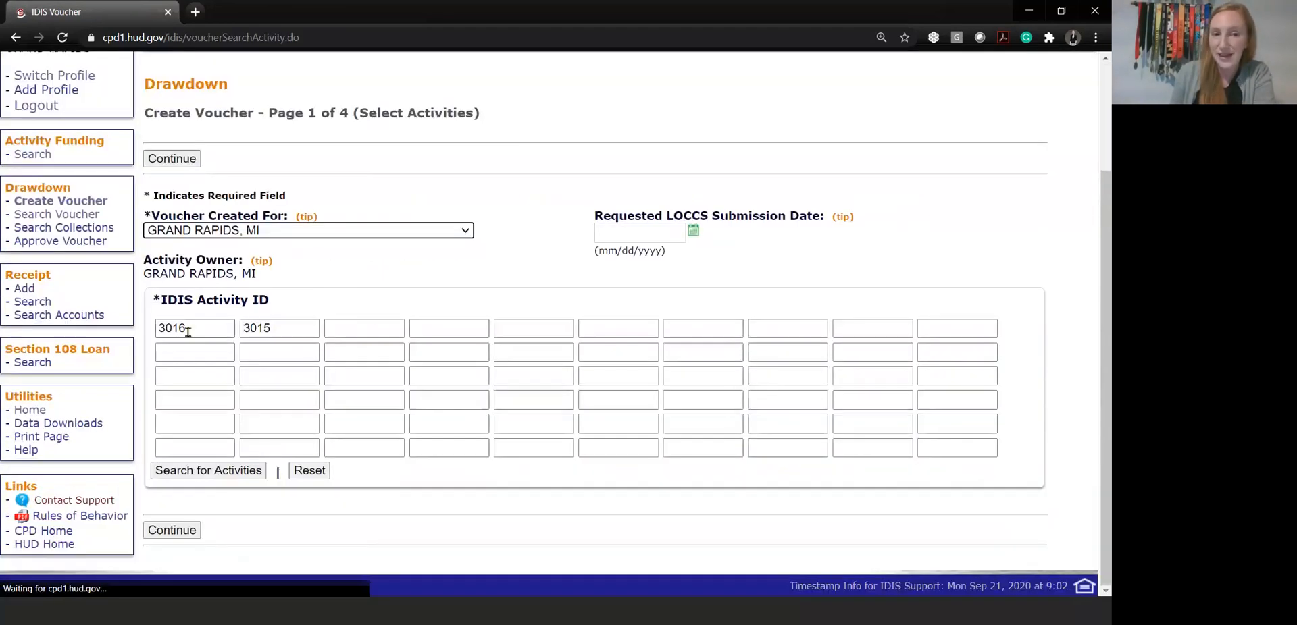
{"action": "left_click", "coordinate": [187, 329]}
{"action": "left_click", "coordinate": [306, 329]}
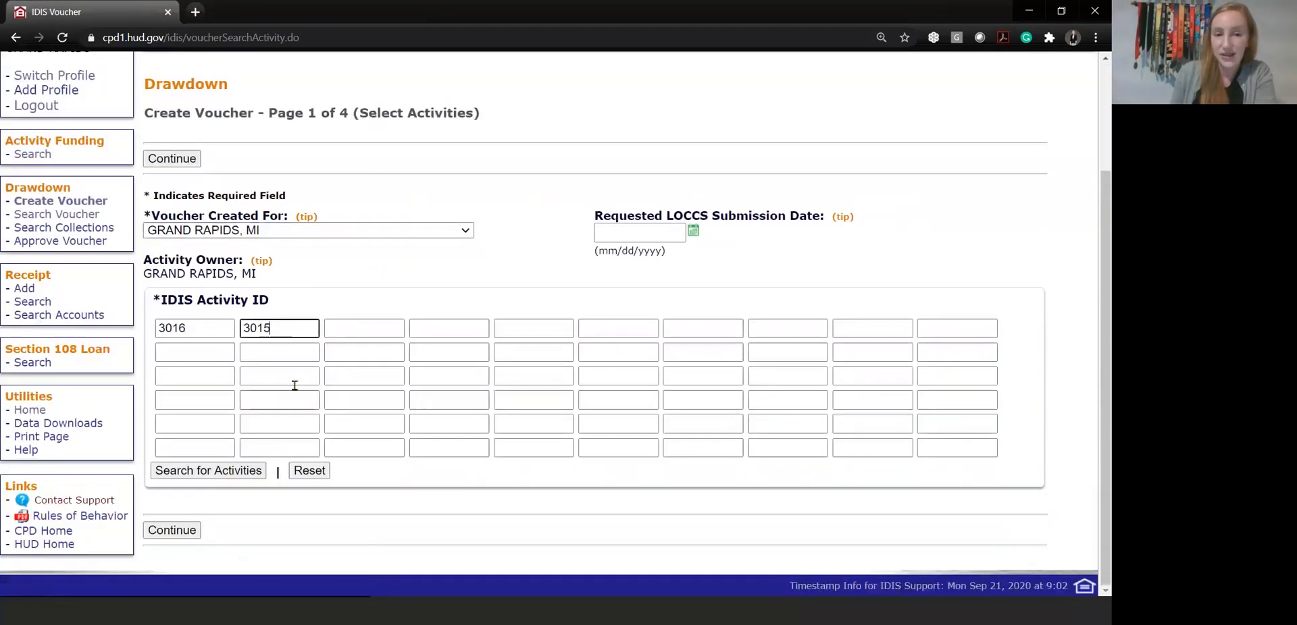
{"action": "left_click", "coordinate": [178, 535]}
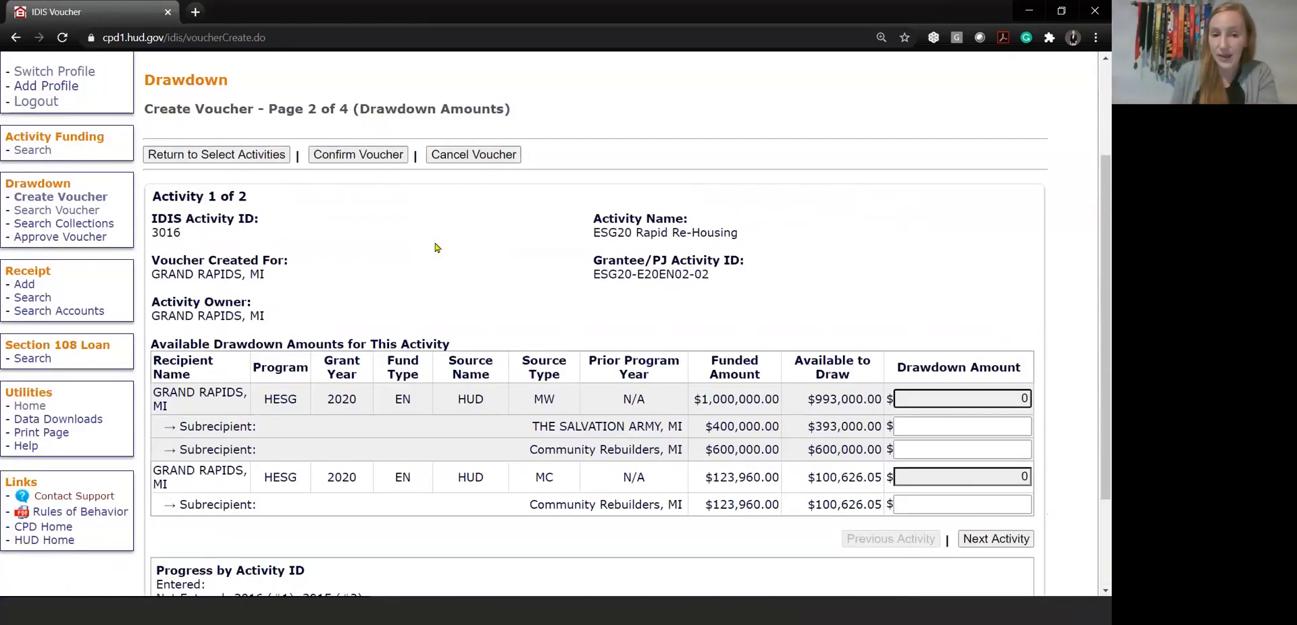
Examine the MW and MC source types and their subrecipient lines available for drawdown under ESG20 Rapid Re-Housing
{"action": "scroll", "coordinate": [435, 248], "scroll_direction": "down", "scroll_amount": 1}
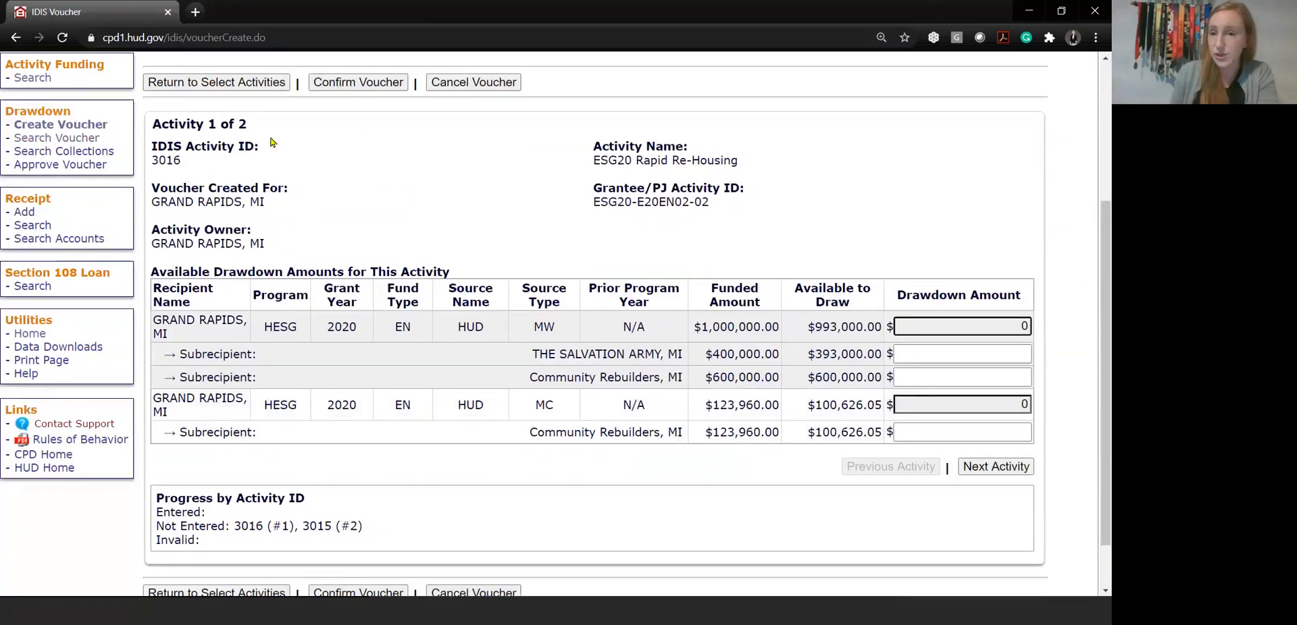
{"action": "left_click_drag", "start_coordinate": [270, 138], "coordinate": [118, 133]}
{"action": "left_click", "coordinate": [231, 136]}
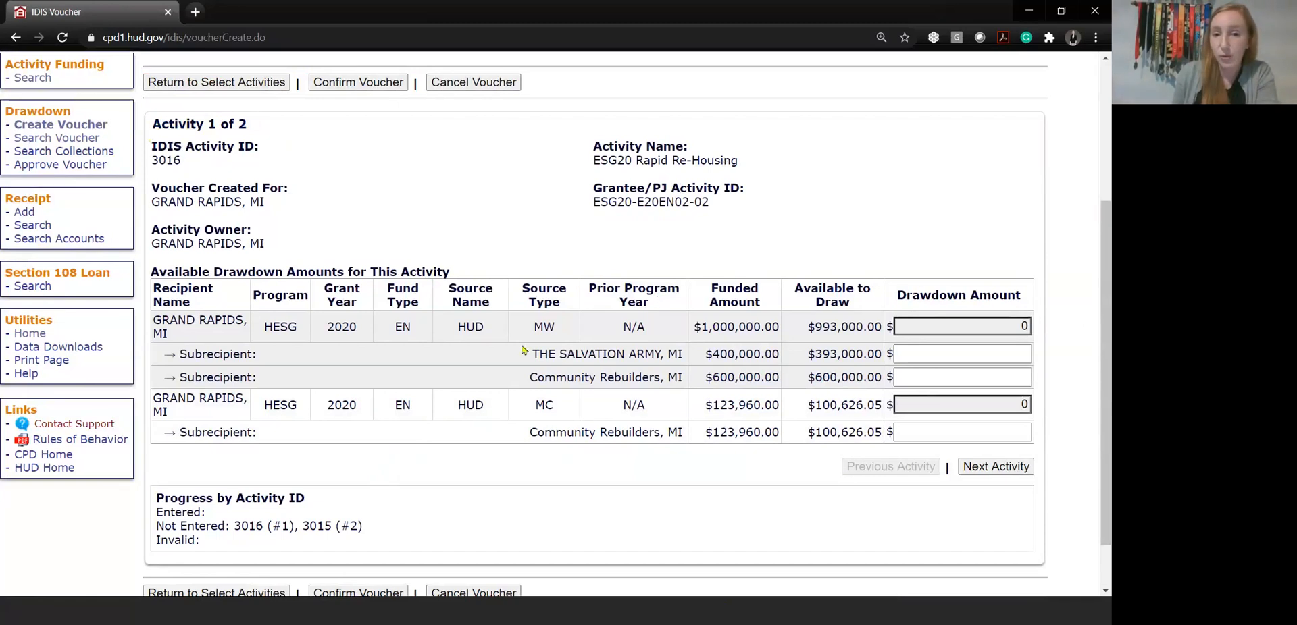
{"action": "left_click_drag", "start_coordinate": [524, 330], "coordinate": [563, 332]}
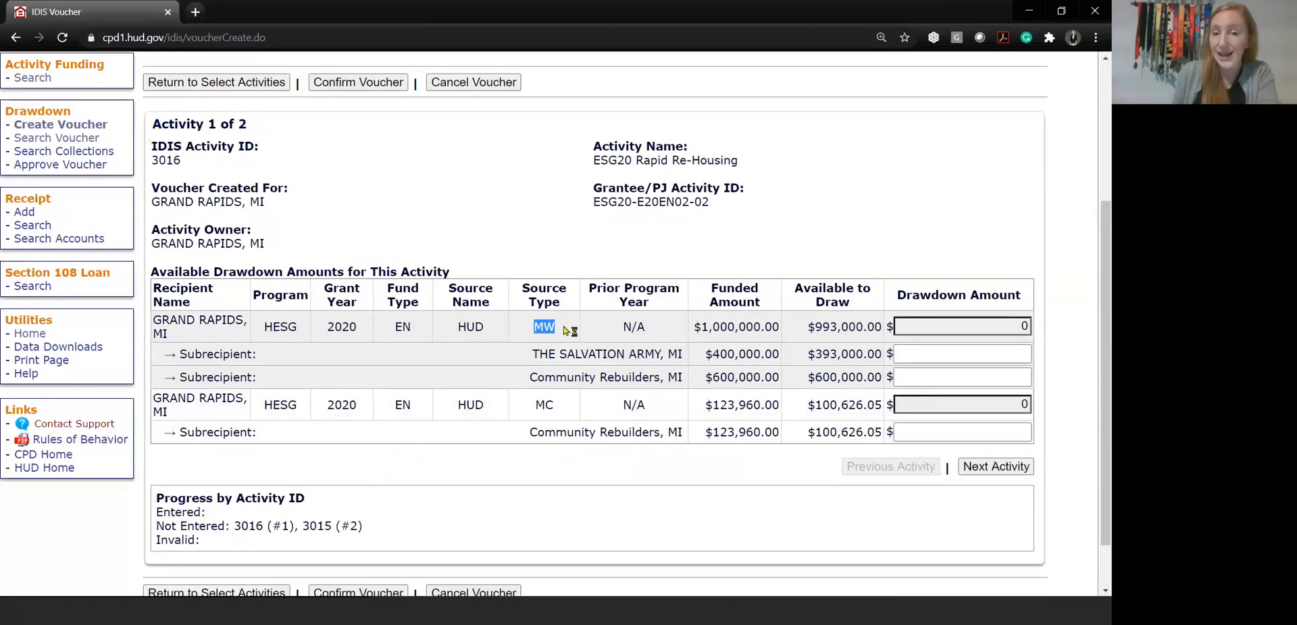
{"action": "left_click_drag", "start_coordinate": [530, 403], "coordinate": [569, 410]}
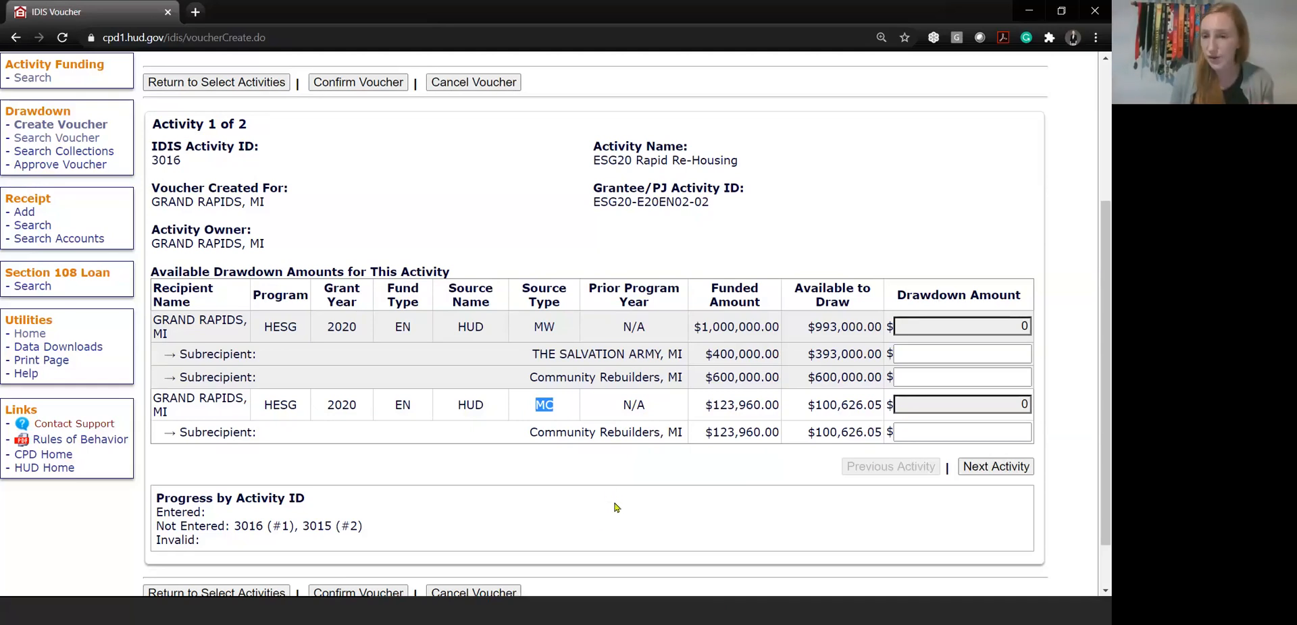
{"action": "left_click", "coordinate": [534, 319]}
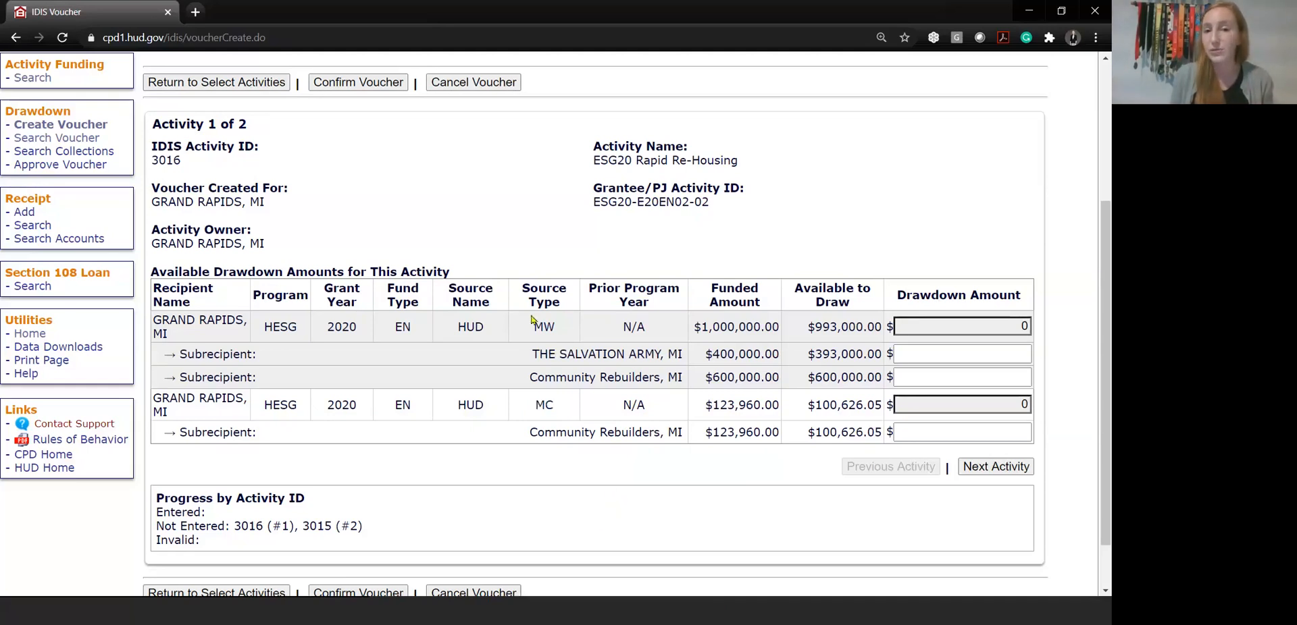
{"action": "left_click_drag", "start_coordinate": [534, 325], "coordinate": [565, 330]}
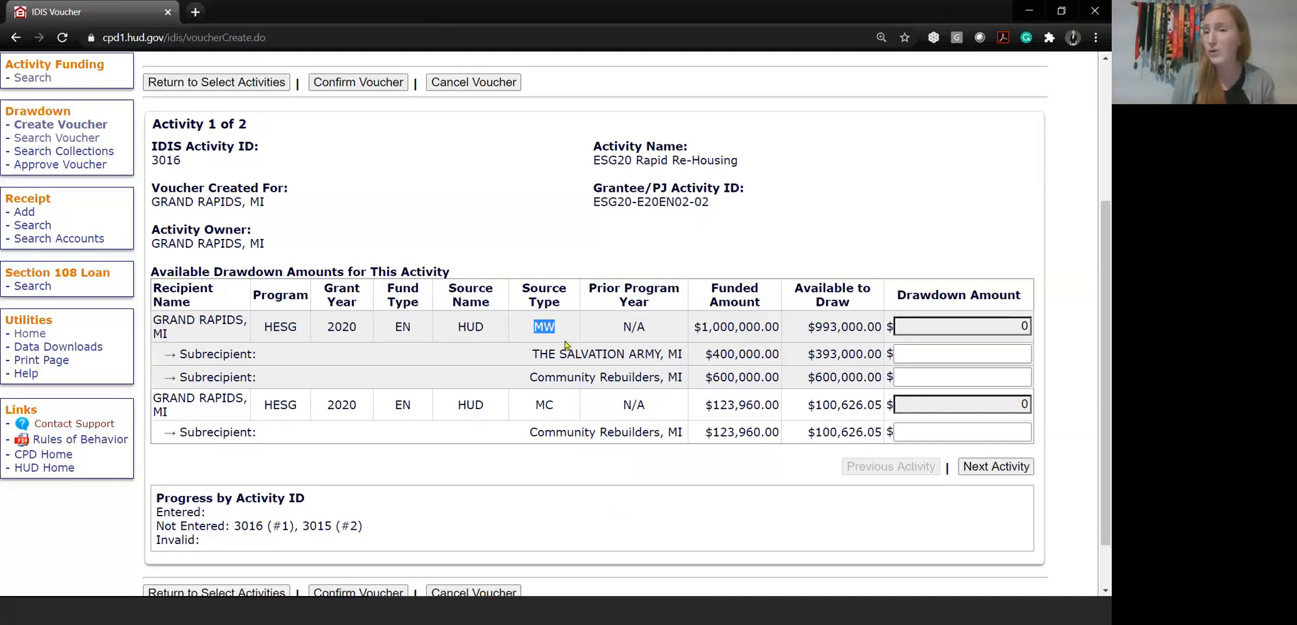
{"action": "left_click", "coordinate": [566, 344]}
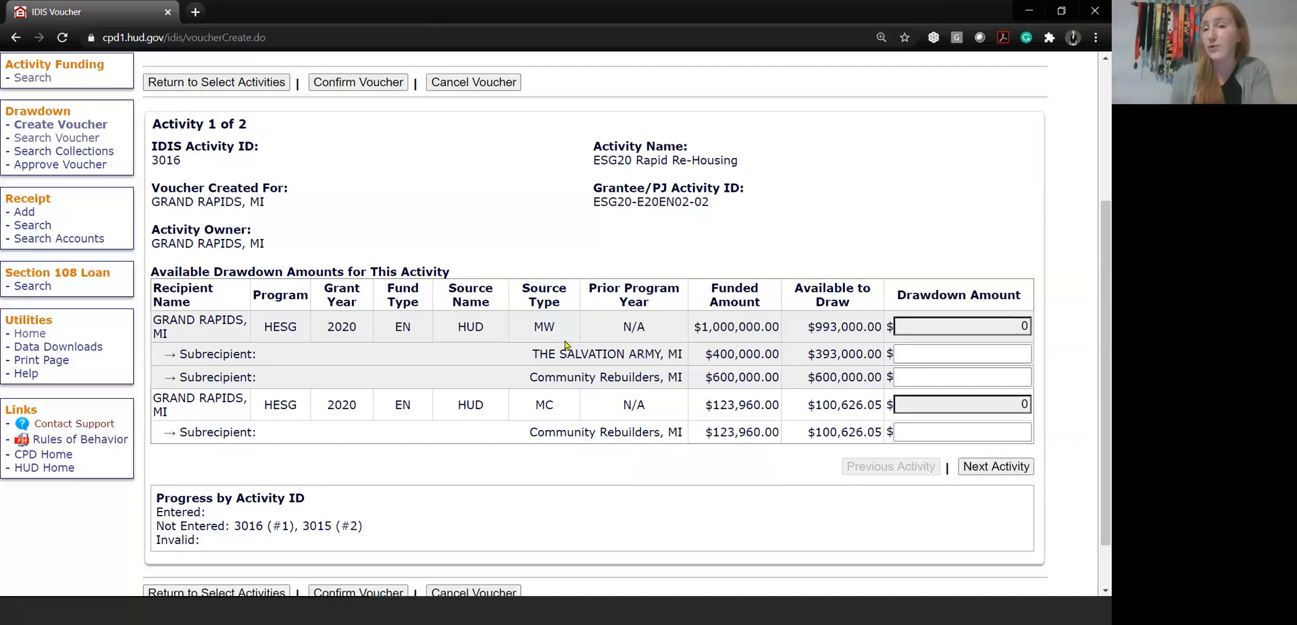
{"action": "left_click_drag", "start_coordinate": [567, 328], "coordinate": [528, 333]}
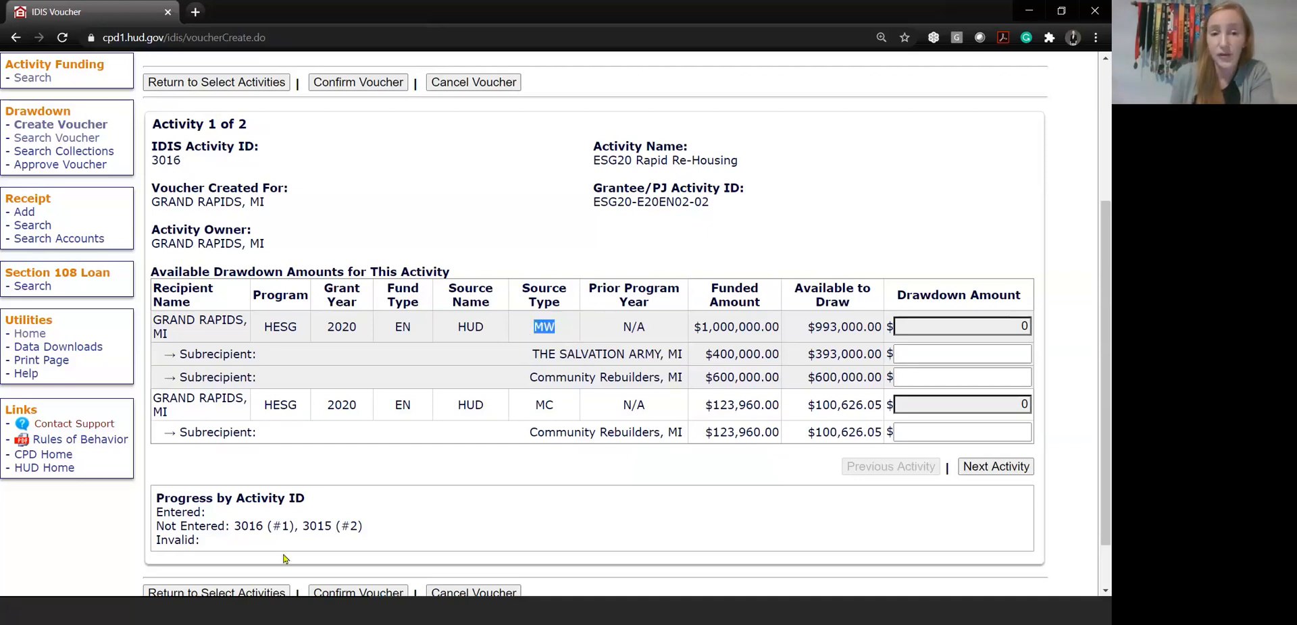
{"action": "left_click", "coordinate": [259, 331]}
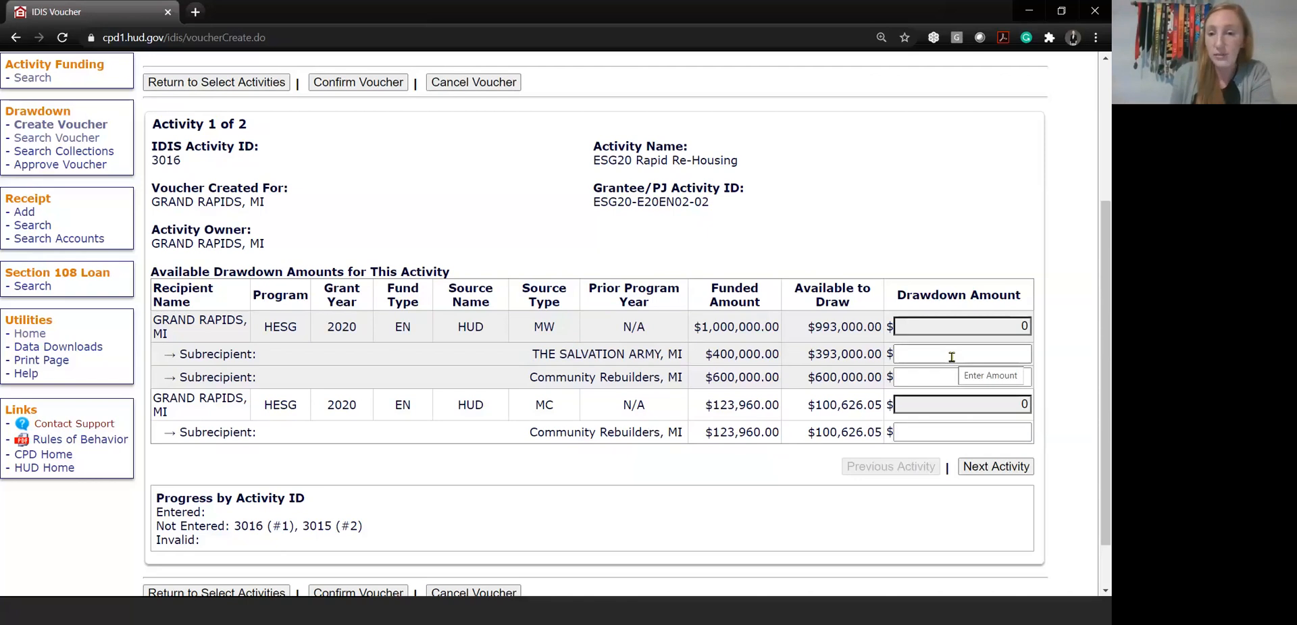
Enter a drawdown amount of 20000 for Community Rebuilders under the MW source of ESG20 Rapid Re-Housing
{"action": "left_click_drag", "start_coordinate": [529, 380], "coordinate": [693, 384]}
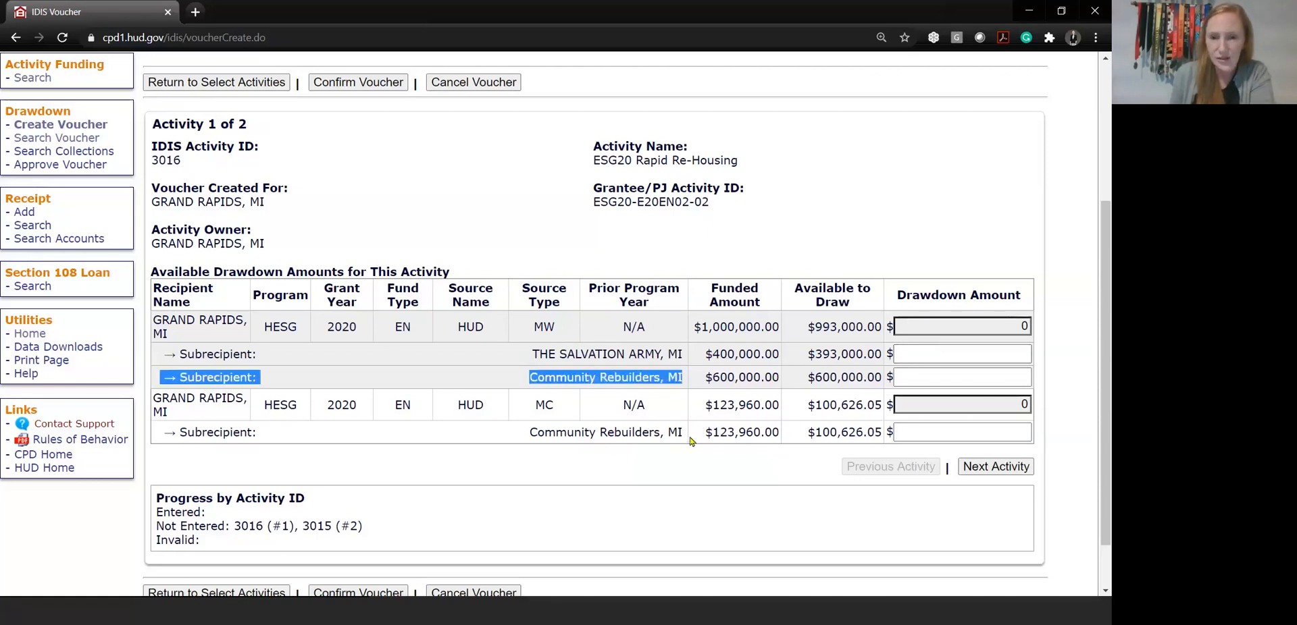
{"action": "left_click", "coordinate": [561, 376]}
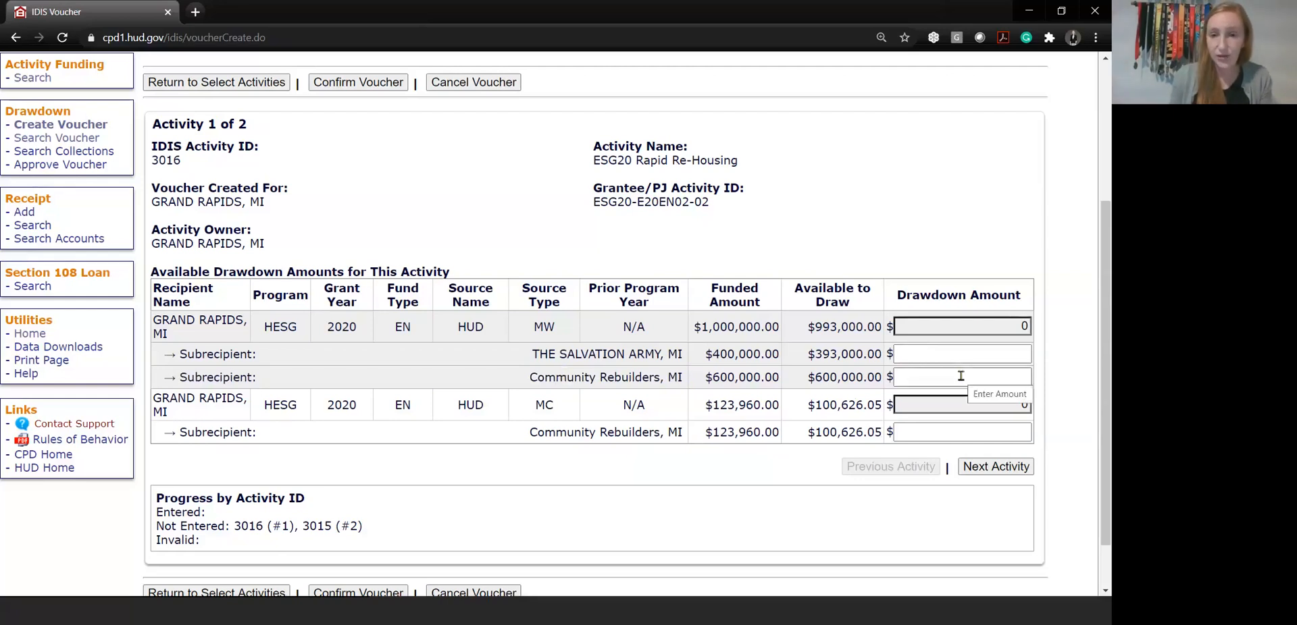
{"action": "left_click_drag", "start_coordinate": [545, 323], "coordinate": [531, 327]}
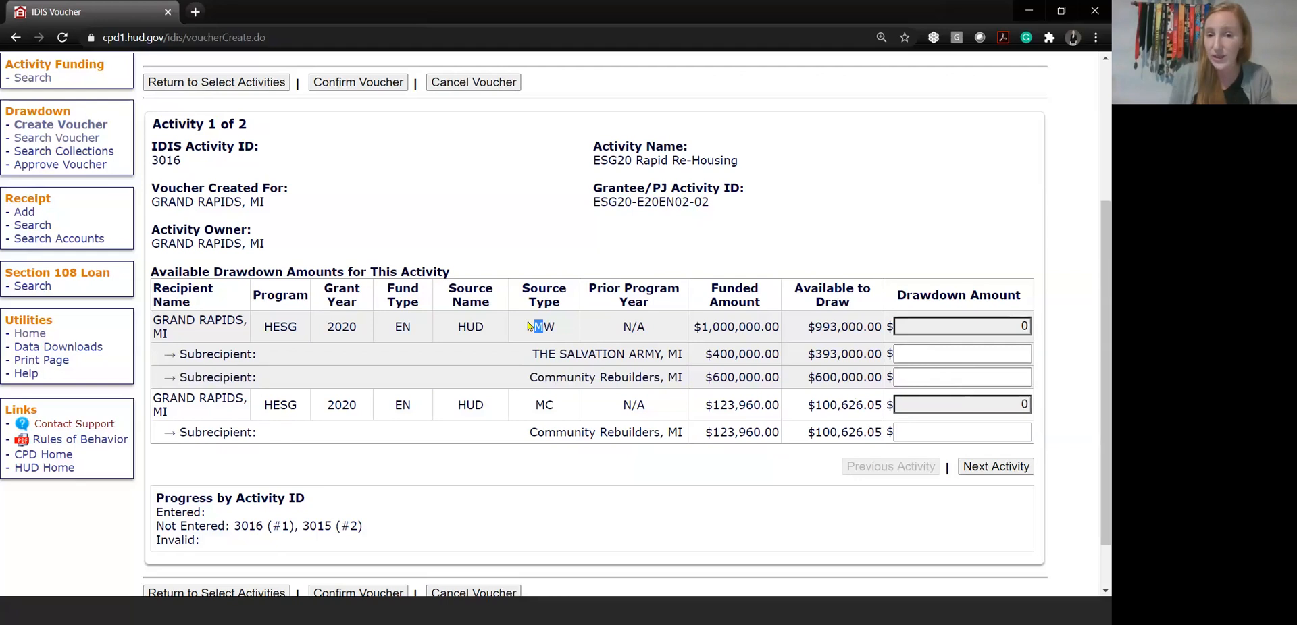
{"action": "left_click", "coordinate": [911, 377]}
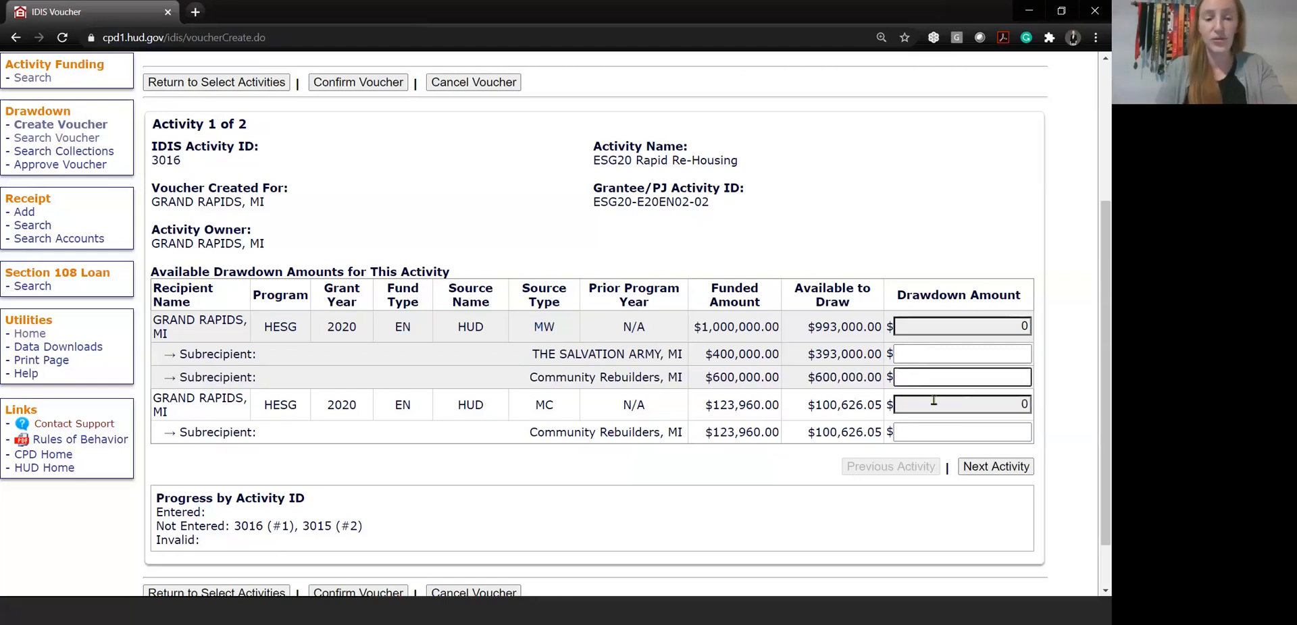
{"action": "type", "text": "20000"}
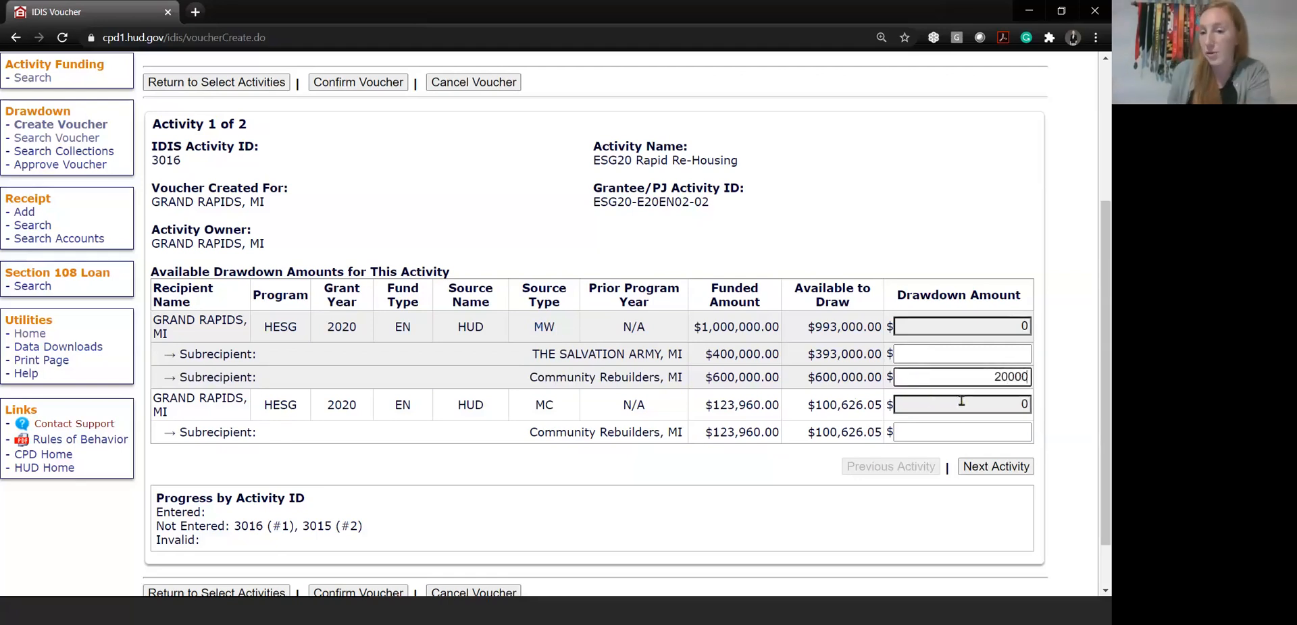
Enter a drawdown amount of 30000 for The Salvation Army under the MW source
{"action": "left_click", "coordinate": [958, 355]}
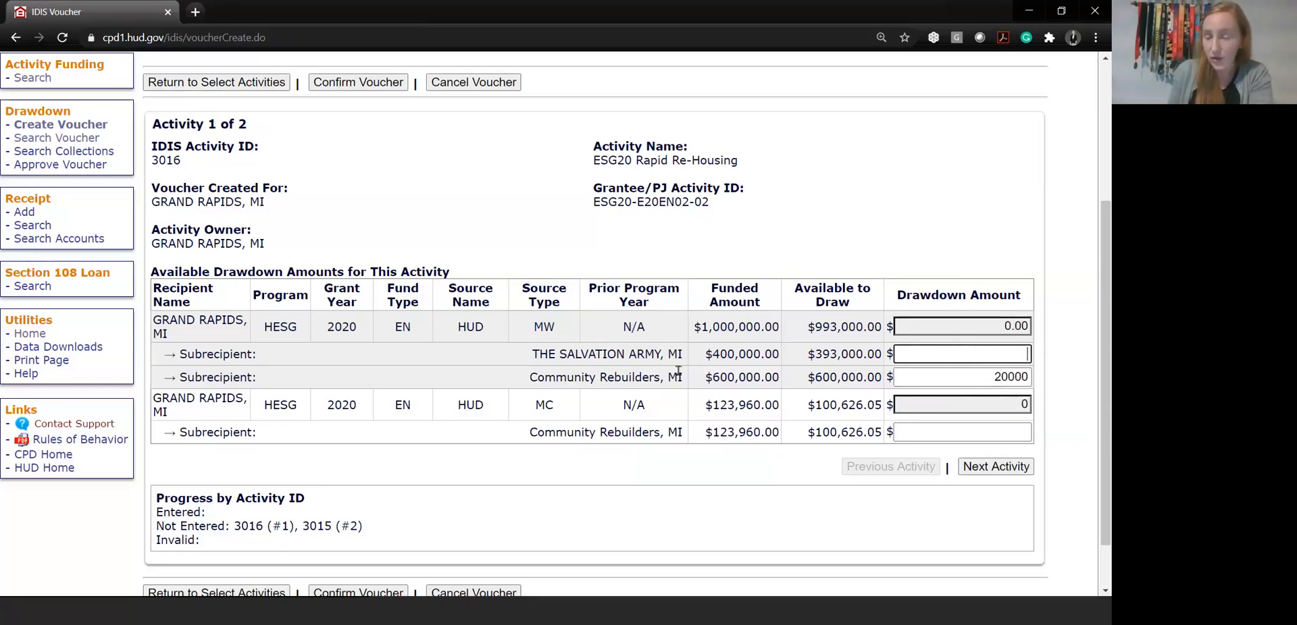
{"action": "type", "text": "30000"}
{"action": "left_click", "coordinate": [909, 533]}
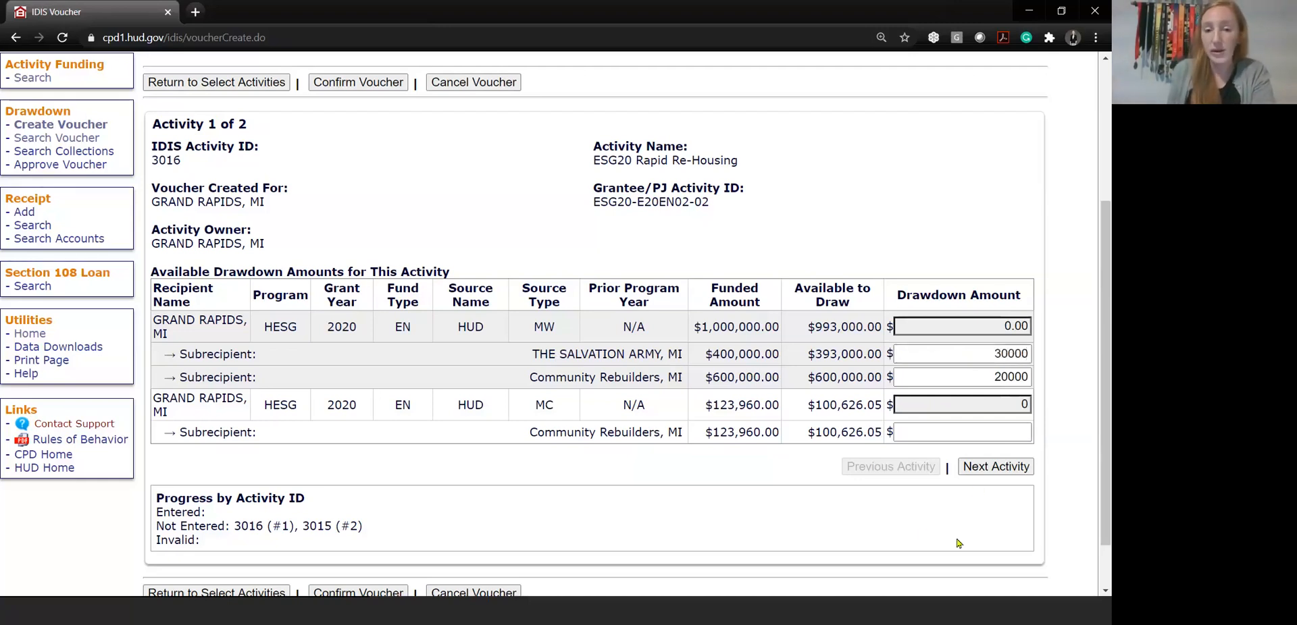
Enter a drawdown amount of 1000 for City of Grand Rapids under the MC source of ESG20 Administration and continue to the voucher confirmation
{"action": "left_click", "coordinate": [987, 475]}
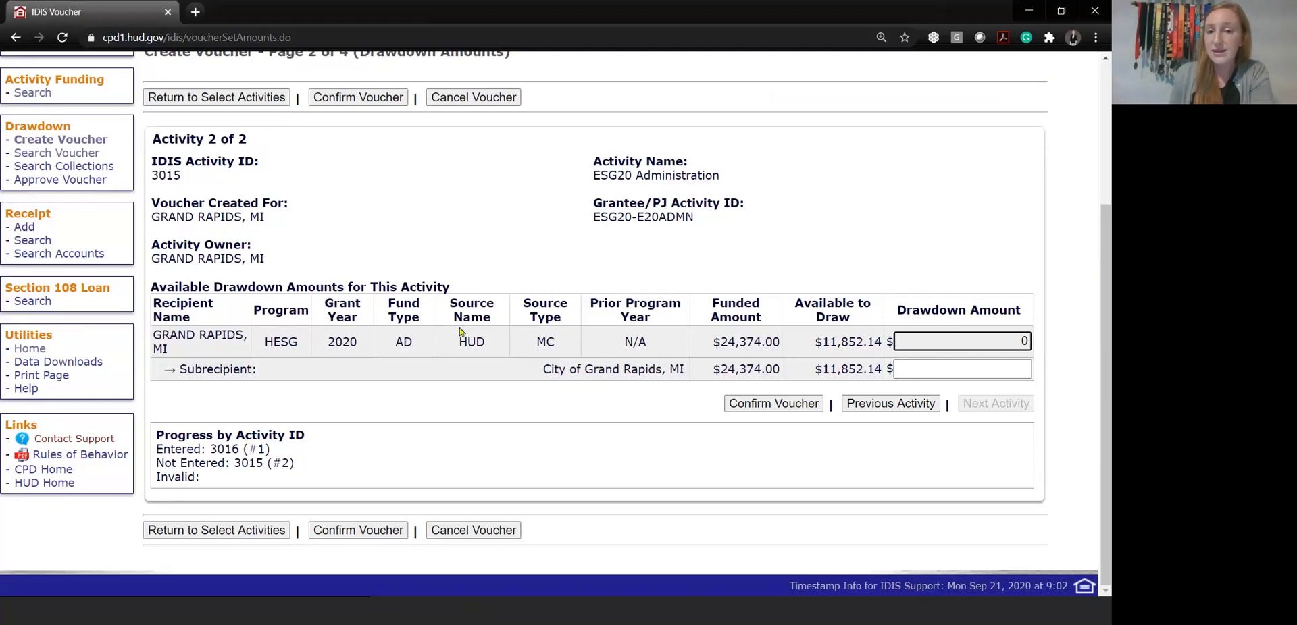
{"action": "left_click_drag", "start_coordinate": [560, 348], "coordinate": [534, 352]}
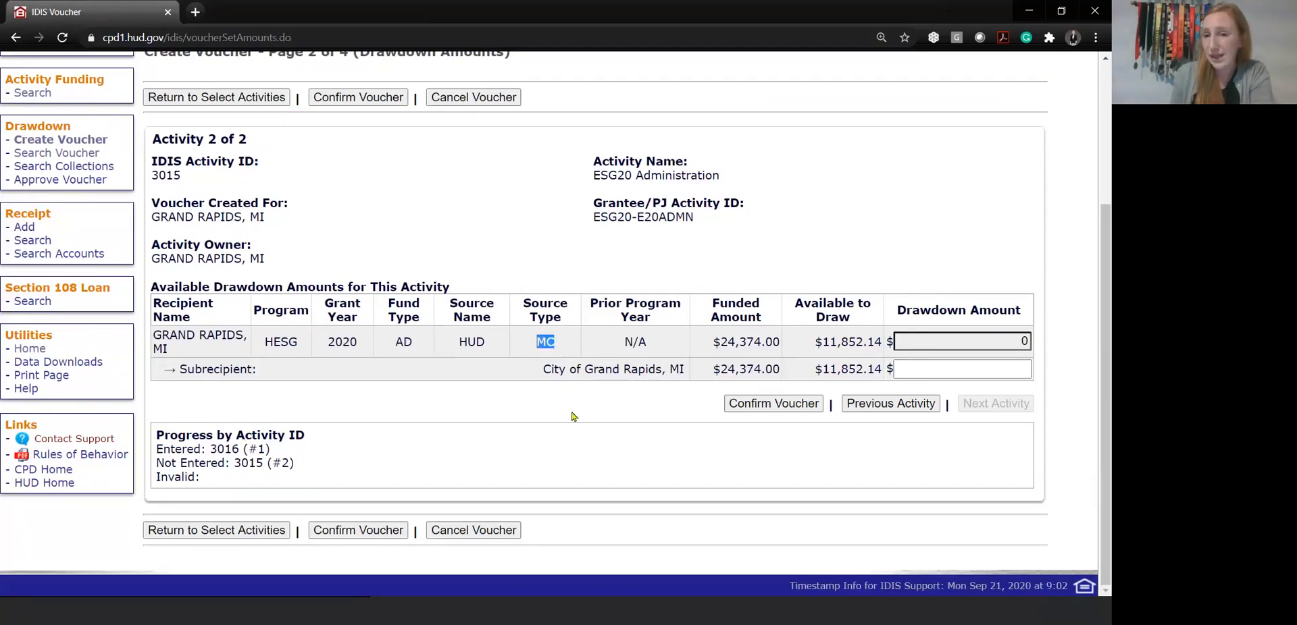
{"action": "left_click", "coordinate": [951, 367]}
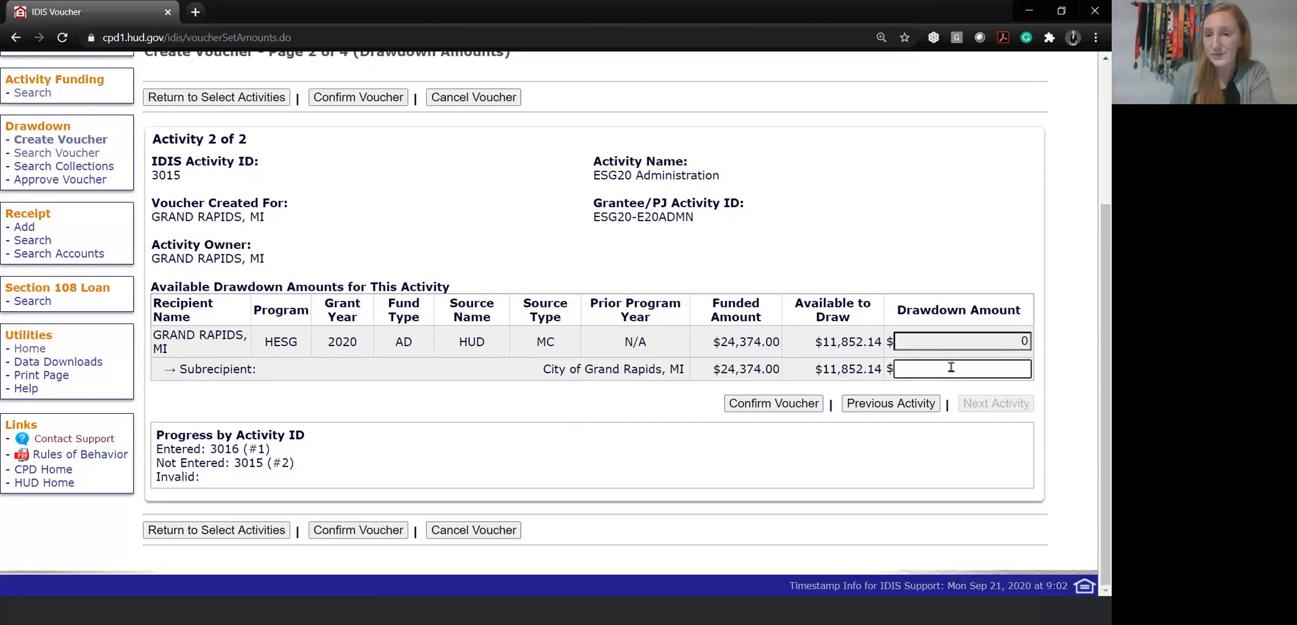
{"action": "type", "text": "1"}
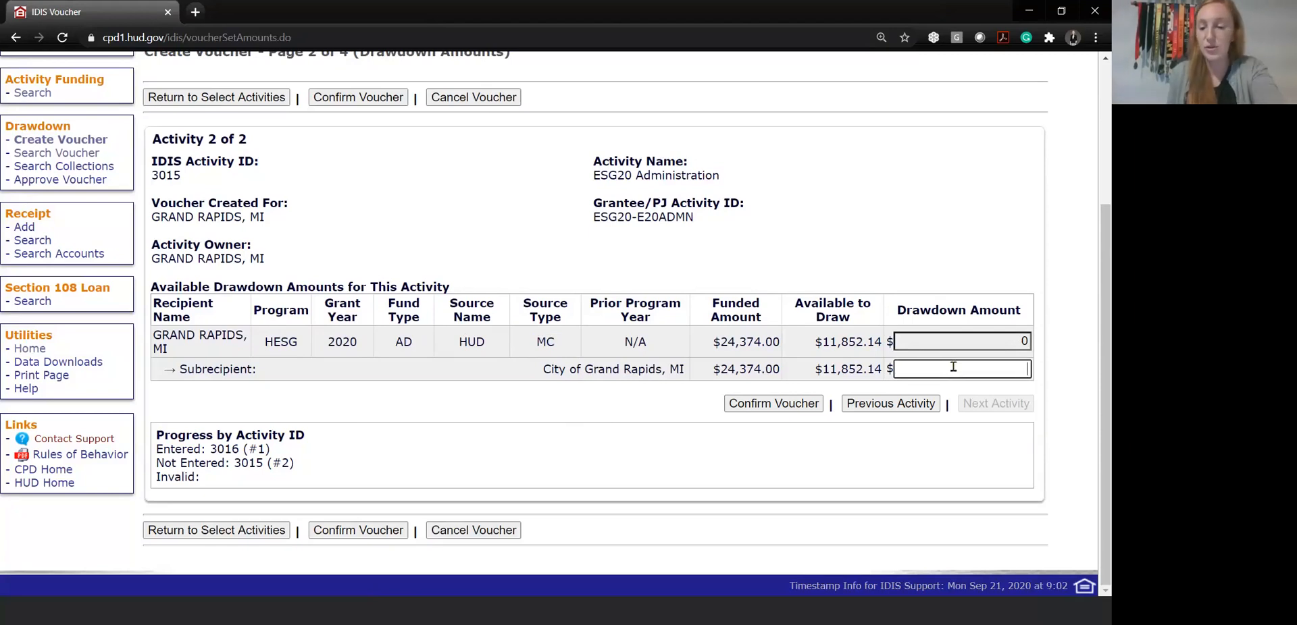
{"action": "type", "text": "00"}
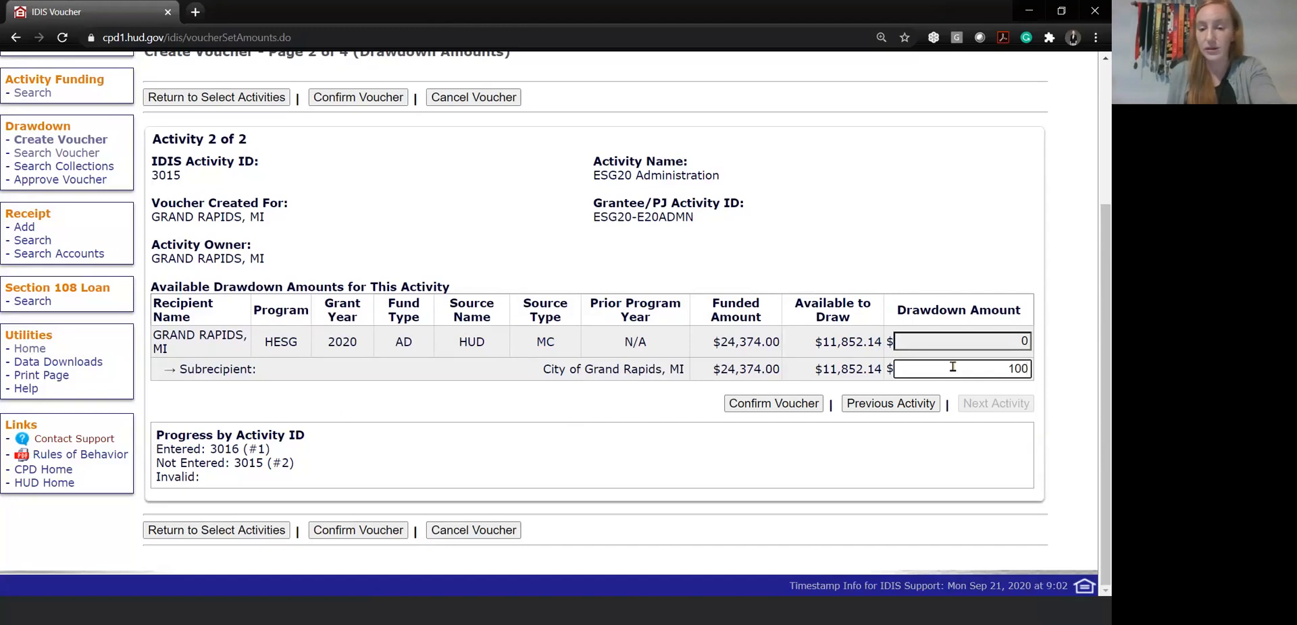
{"action": "type", "text": "0"}
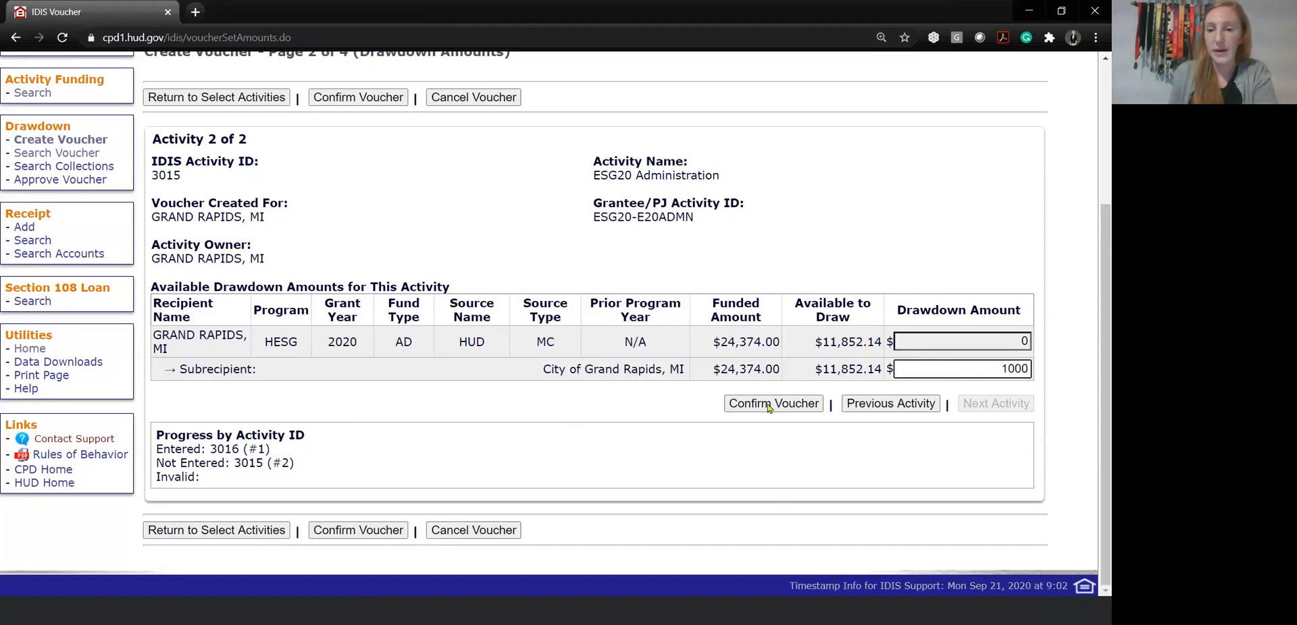
{"action": "left_click", "coordinate": [961, 408]}
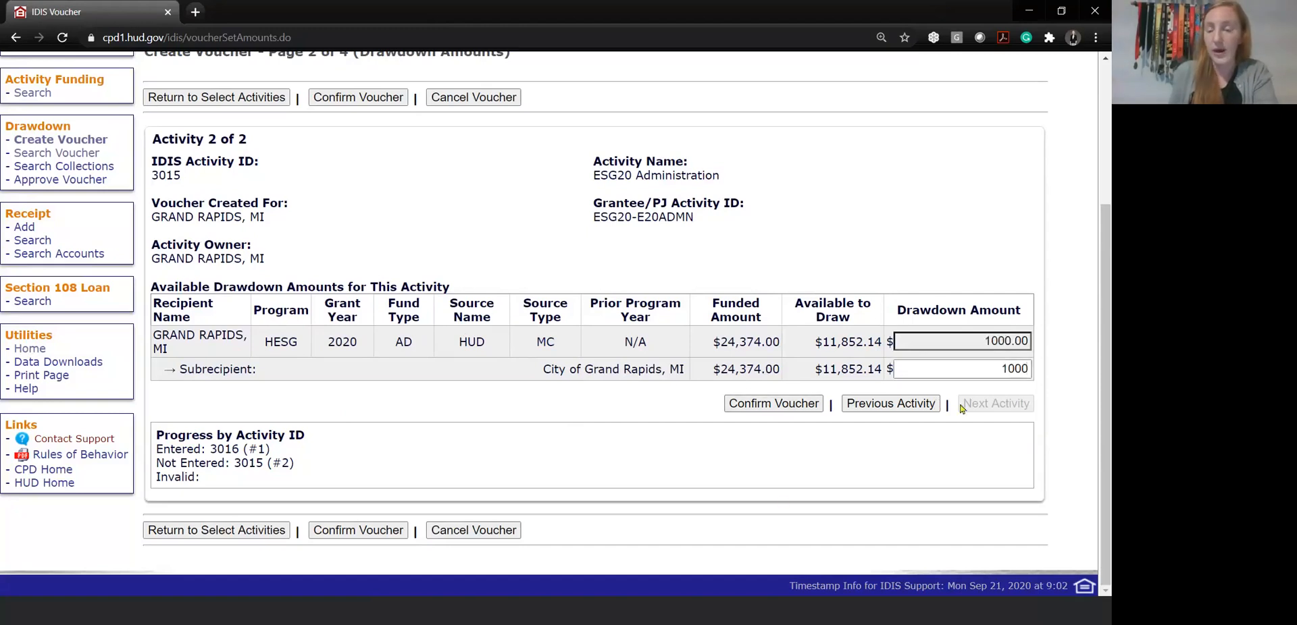
{"action": "left_click", "coordinate": [774, 404]}
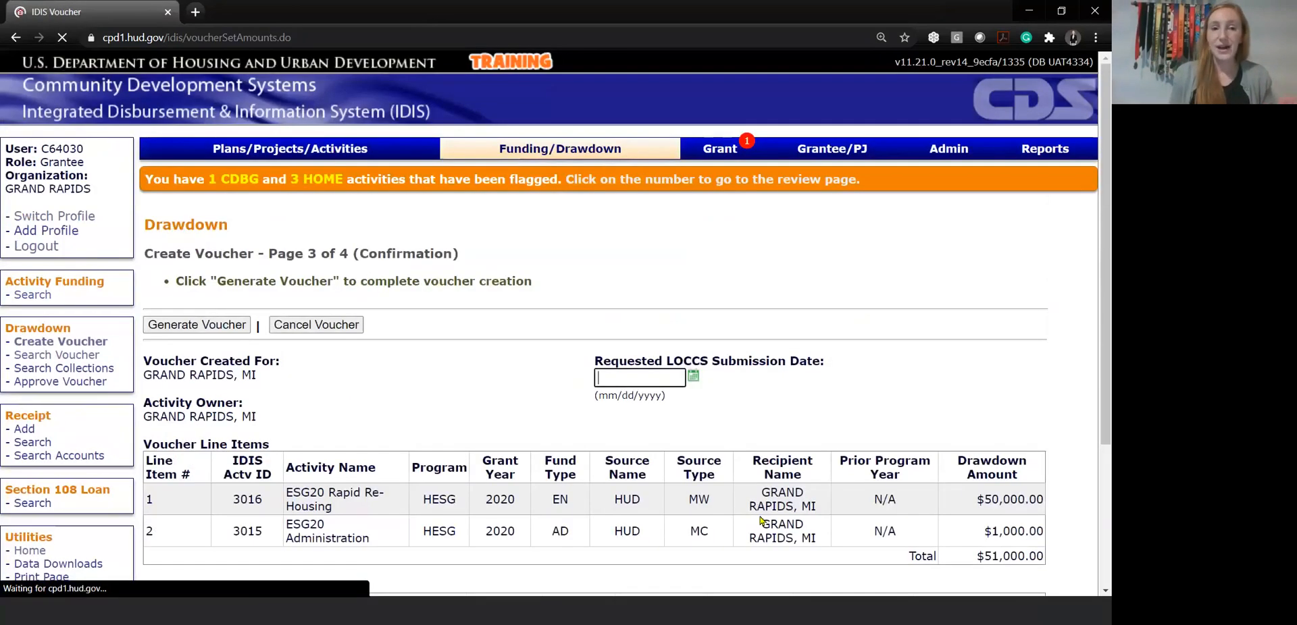
Review the voucher's confirmation details, comparing the MW and MC line items with their HESG subrecipient drawdown amounts
{"action": "left_click_drag", "start_coordinate": [198, 281], "coordinate": [548, 309]}
{"action": "left_click", "coordinate": [548, 308]}
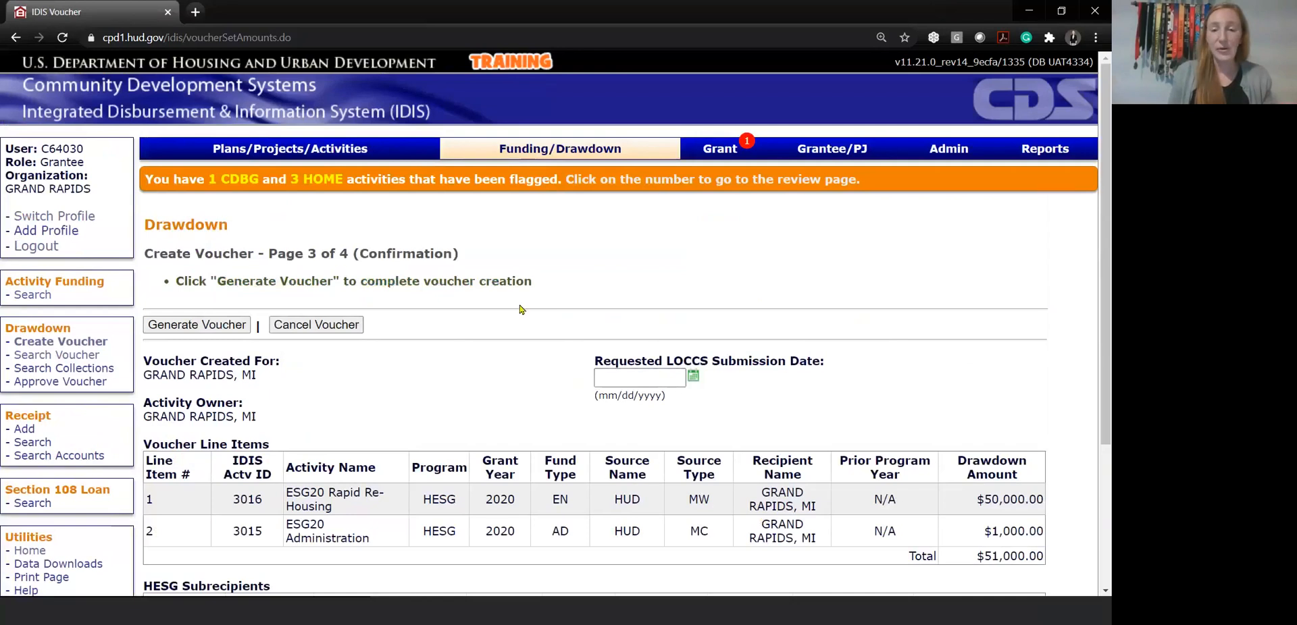
{"action": "scroll", "coordinate": [520, 309], "scroll_direction": "down", "scroll_amount": 3}
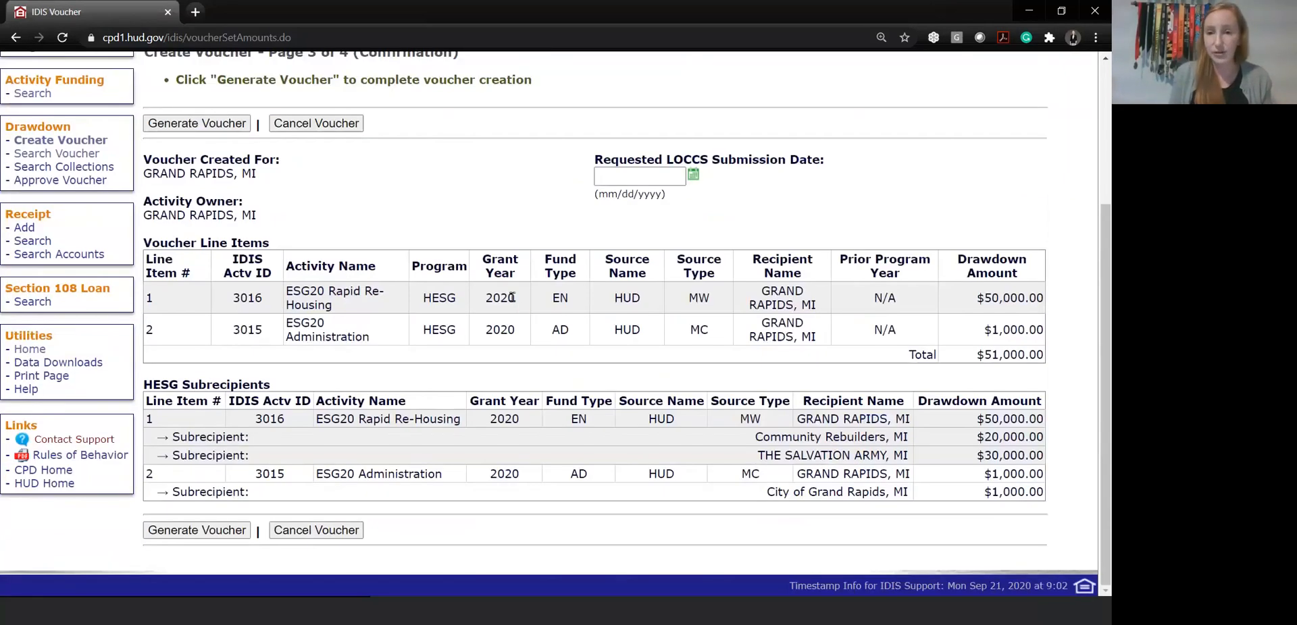
{"action": "scroll", "coordinate": [517, 309], "scroll_direction": "up", "scroll_amount": 2}
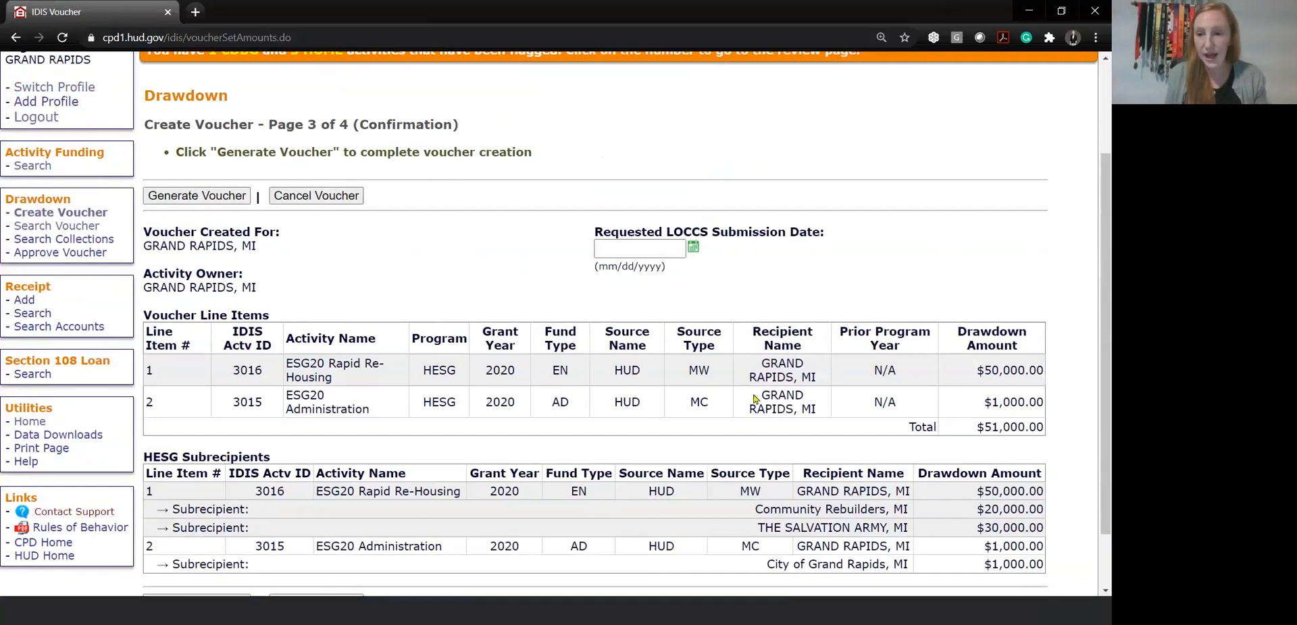
{"action": "double_click", "coordinate": [698, 372]}
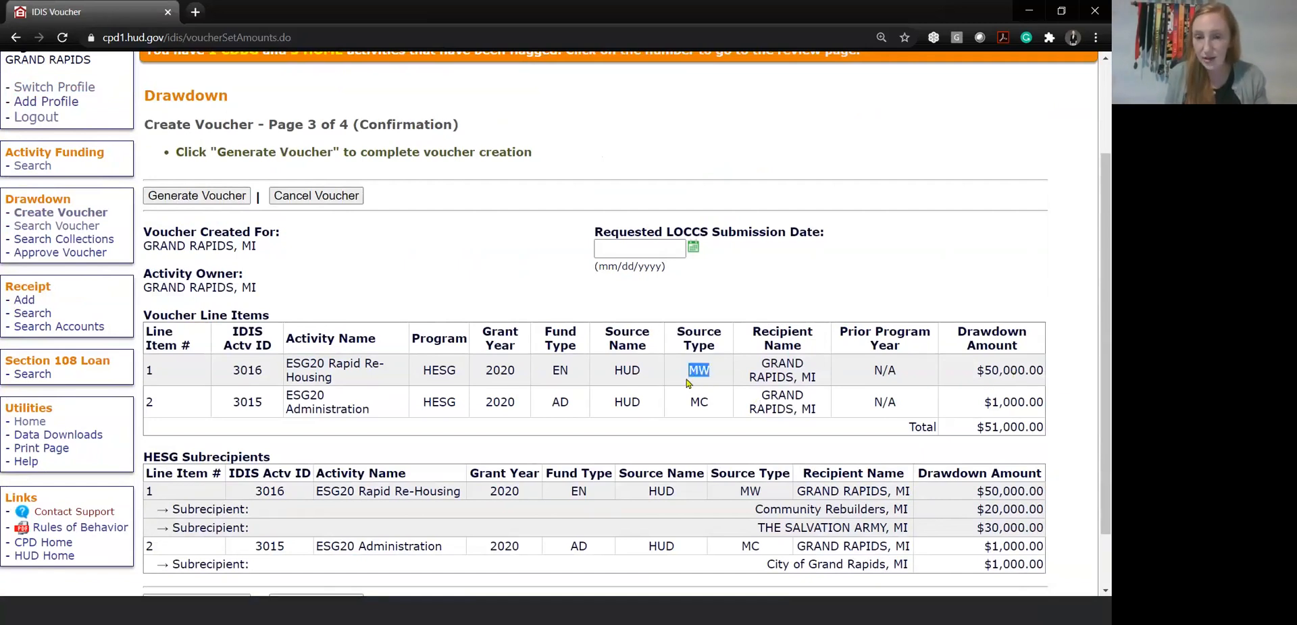
{"action": "left_click_drag", "start_coordinate": [712, 408], "coordinate": [692, 405]}
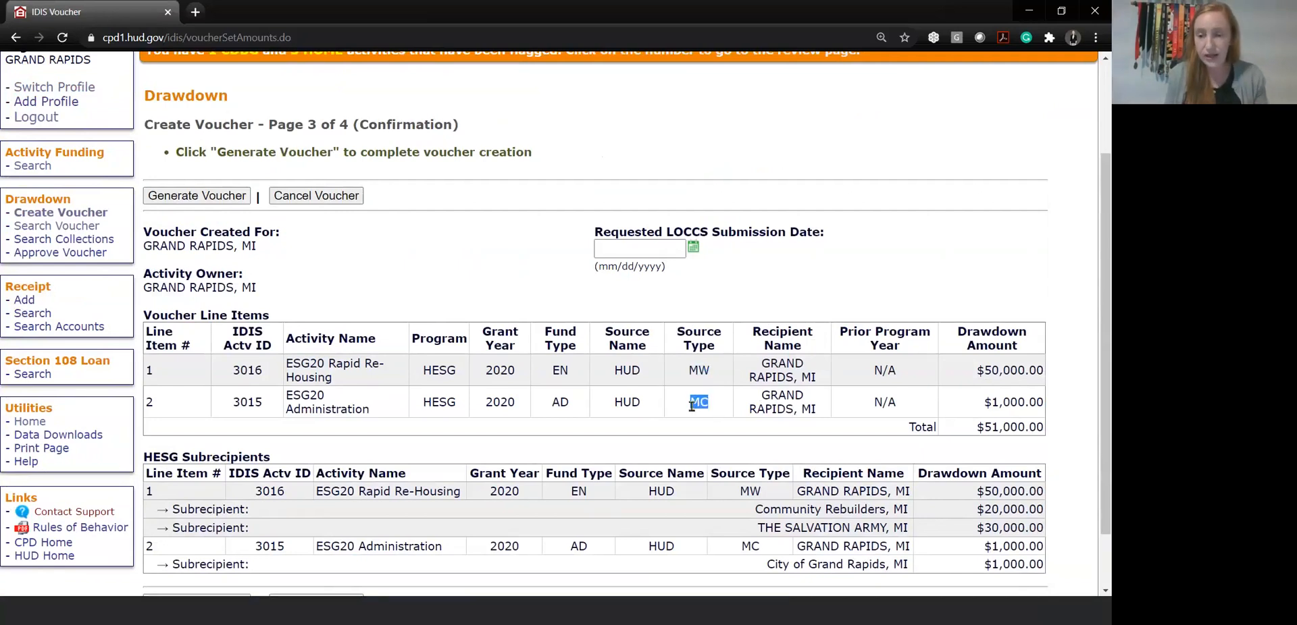
{"action": "scroll", "coordinate": [693, 405], "scroll_direction": "down", "scroll_amount": 2}
{"action": "left_click", "coordinate": [752, 443]}
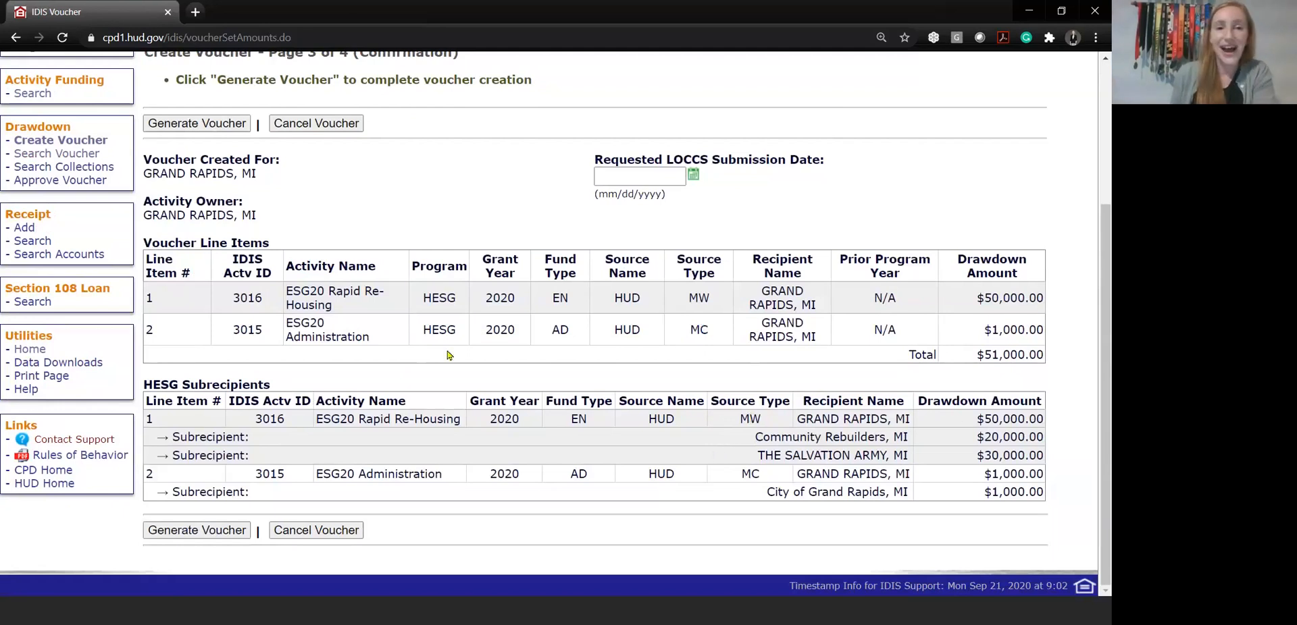
Generate the voucher and check its IDIS voucher number and line item details
{"action": "scroll", "coordinate": [449, 356], "scroll_direction": "up", "scroll_amount": 1}
{"action": "left_click", "coordinate": [192, 197]}
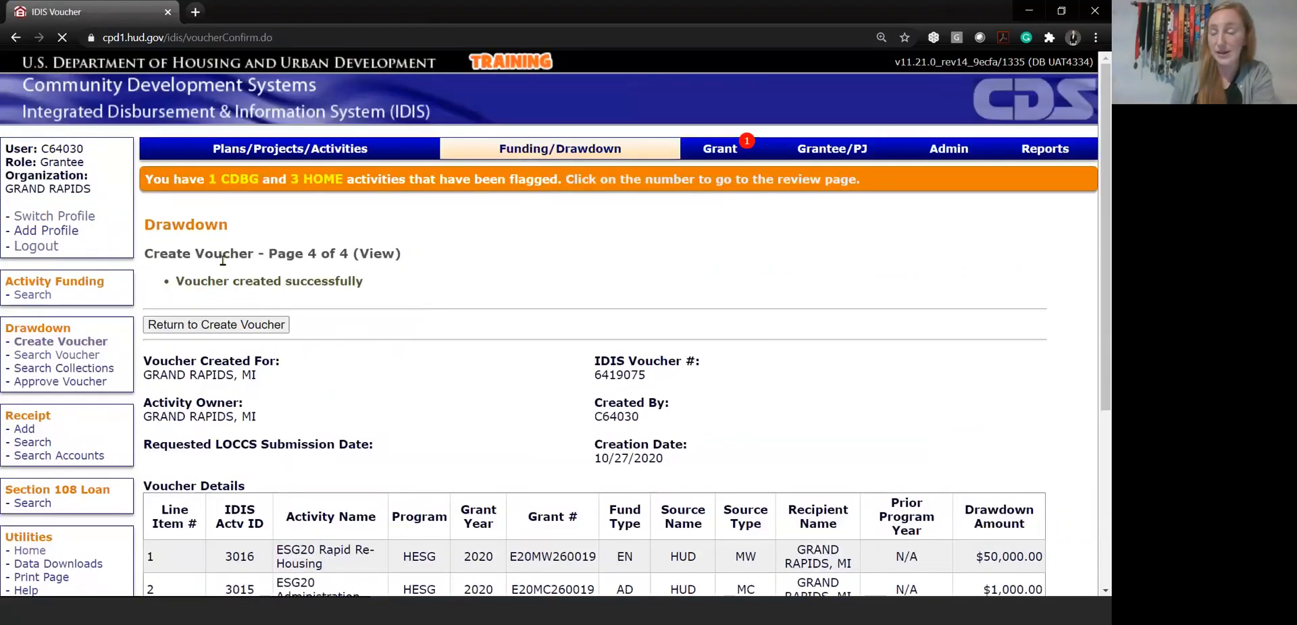
{"action": "left_click_drag", "start_coordinate": [676, 377], "coordinate": [567, 379]}
{"action": "left_click", "coordinate": [623, 389]}
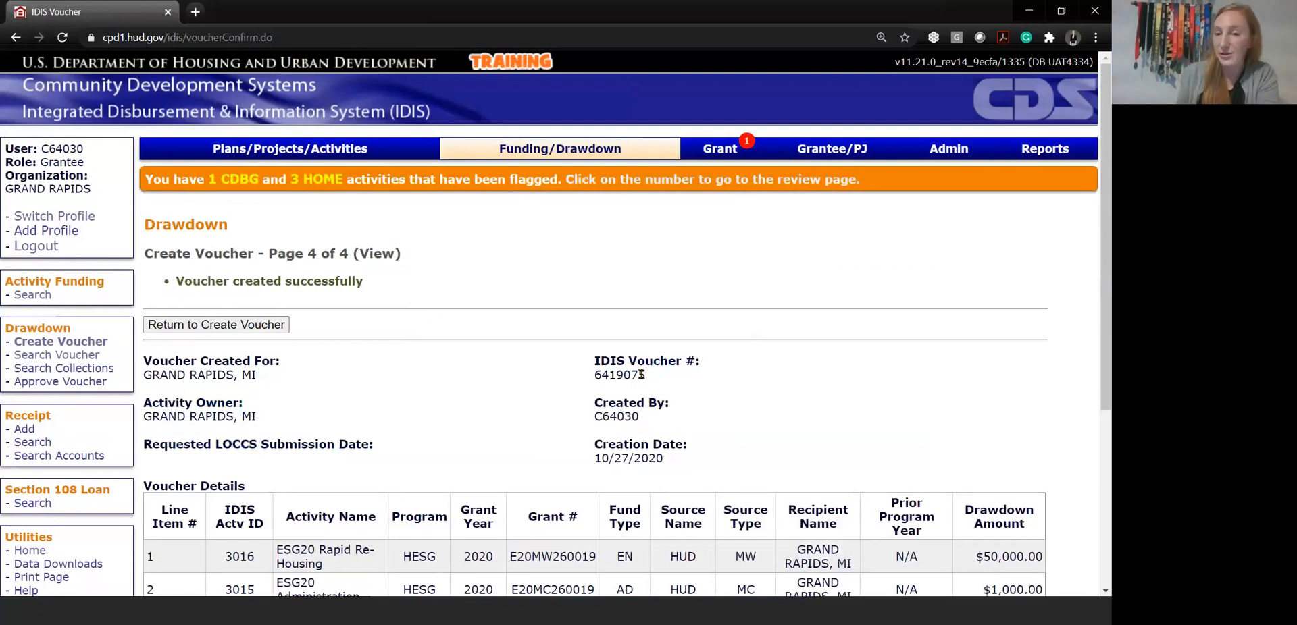
{"action": "scroll", "coordinate": [821, 373], "scroll_direction": "down", "scroll_amount": 1}
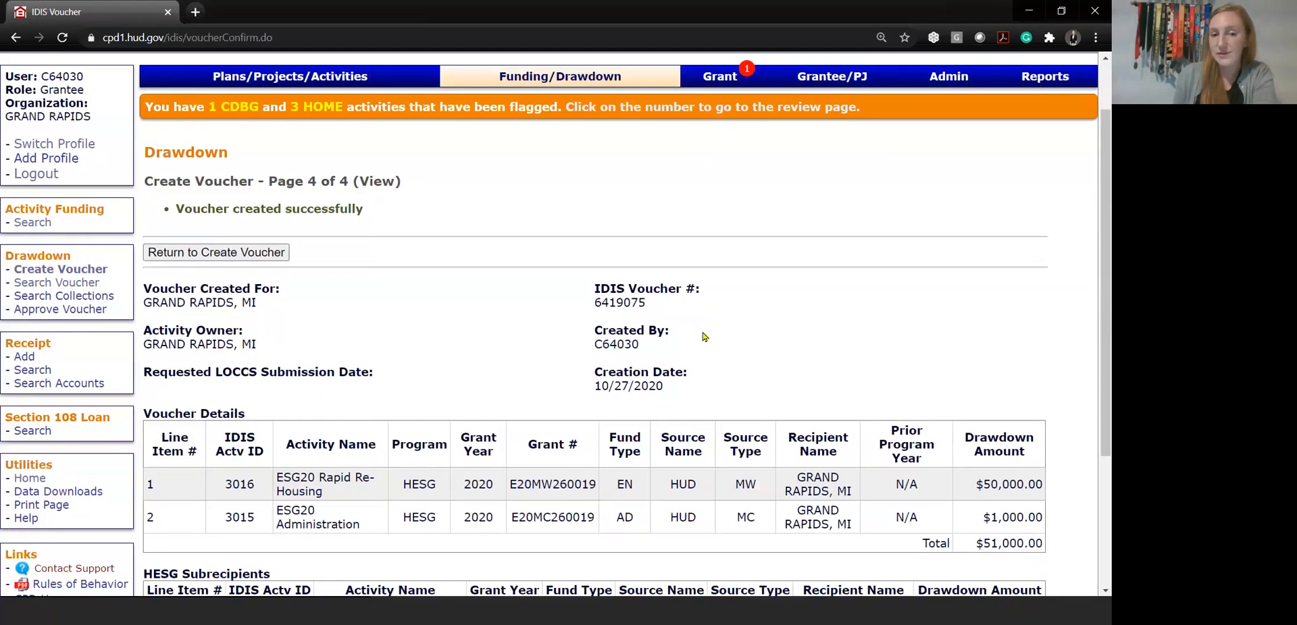
{"action": "scroll", "coordinate": [703, 337], "scroll_direction": "down", "scroll_amount": 2}
{"action": "scroll", "coordinate": [701, 303], "scroll_direction": "up", "scroll_amount": 3}
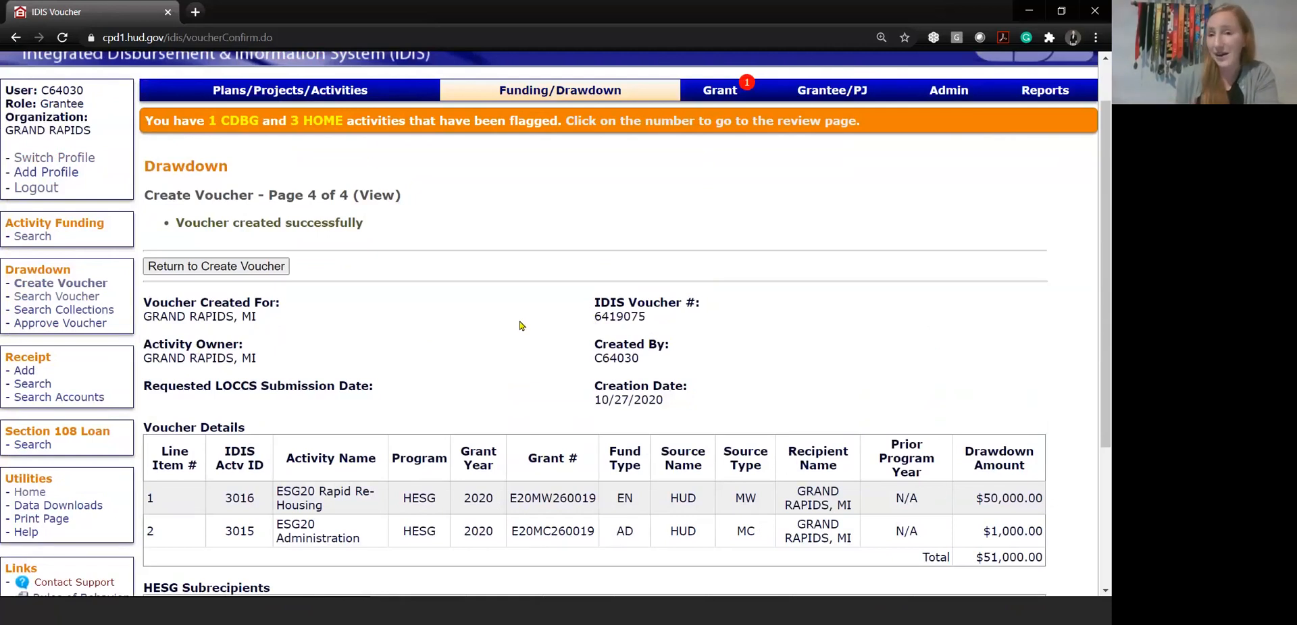
Search the vouchers for IDIS activity ID 3016
{"action": "left_click", "coordinate": [86, 300]}
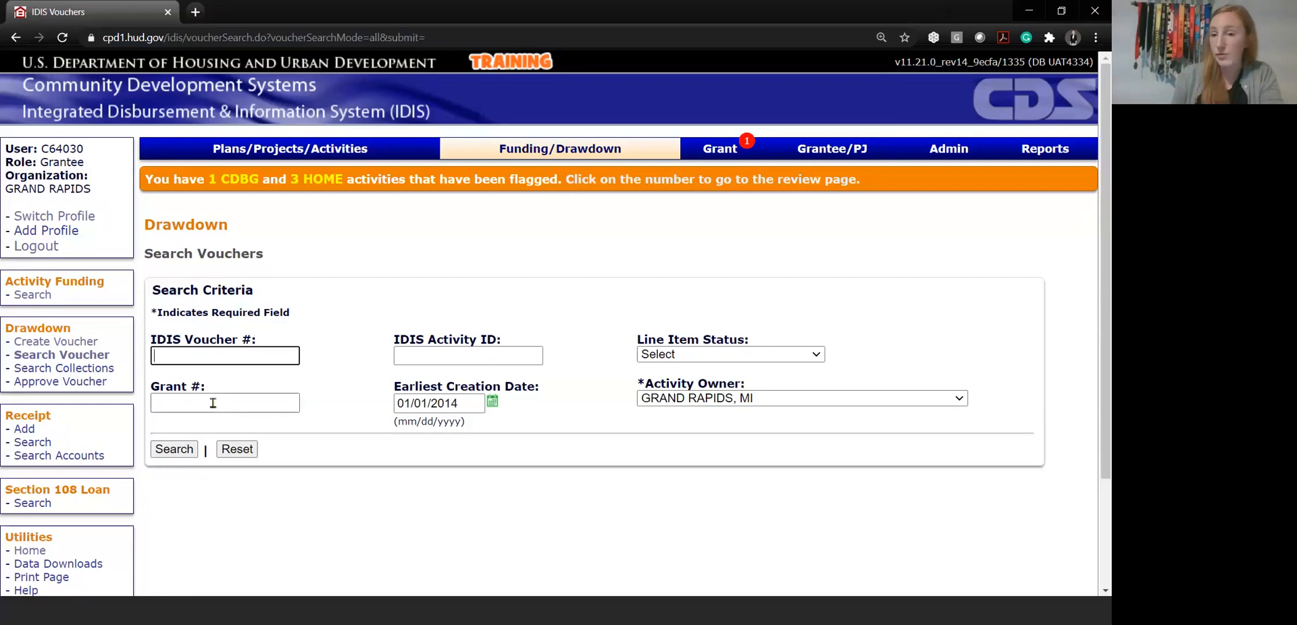
{"action": "left_click", "coordinate": [420, 358]}
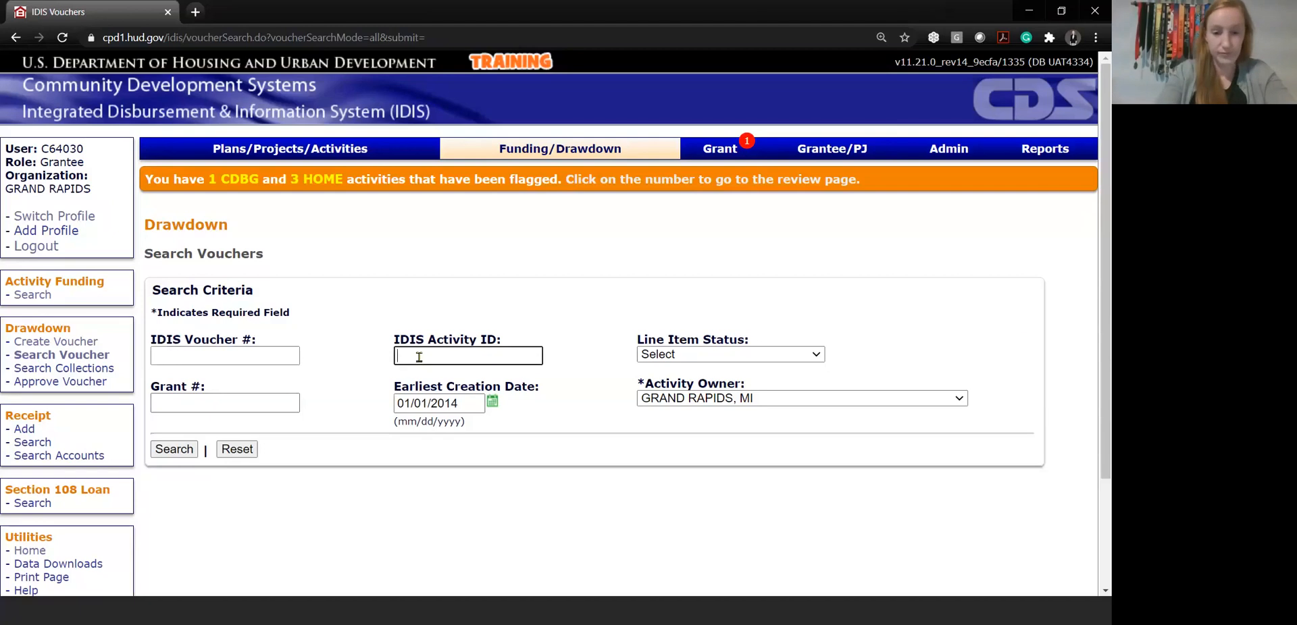
{"action": "type", "text": "30"}
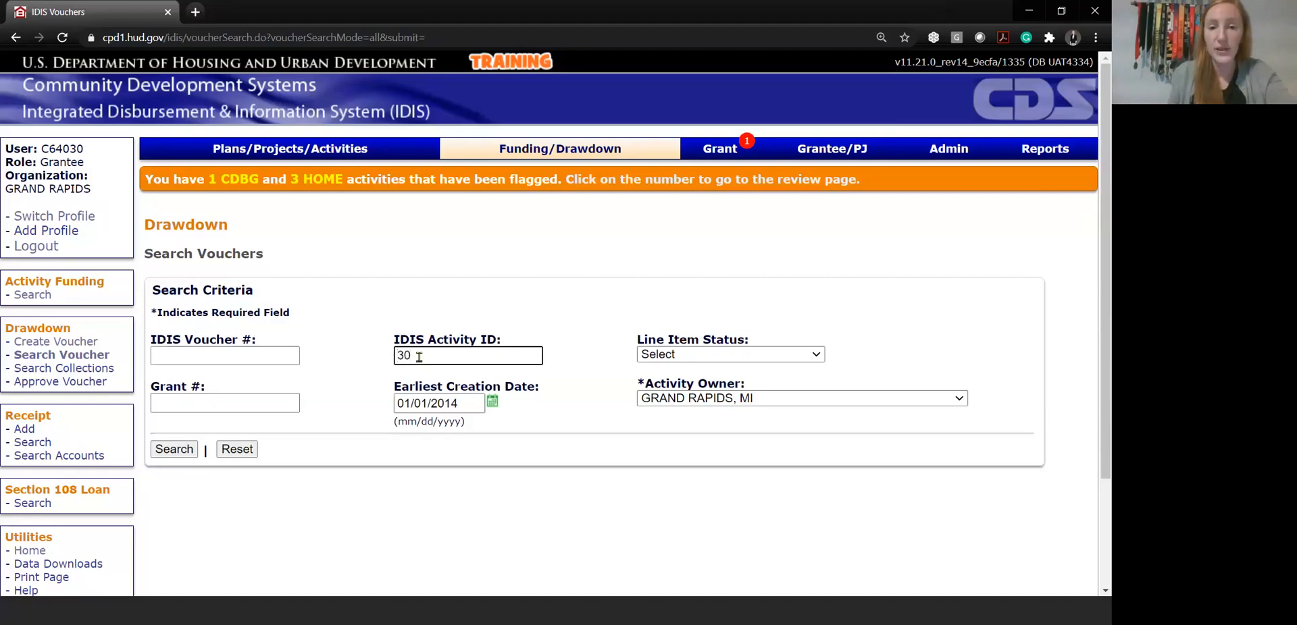
{"action": "type", "text": "1"}
{"action": "key", "text": "BackSpace"}
{"action": "key", "text": "BackSpace"}
{"action": "key", "text": "BackSpace"}
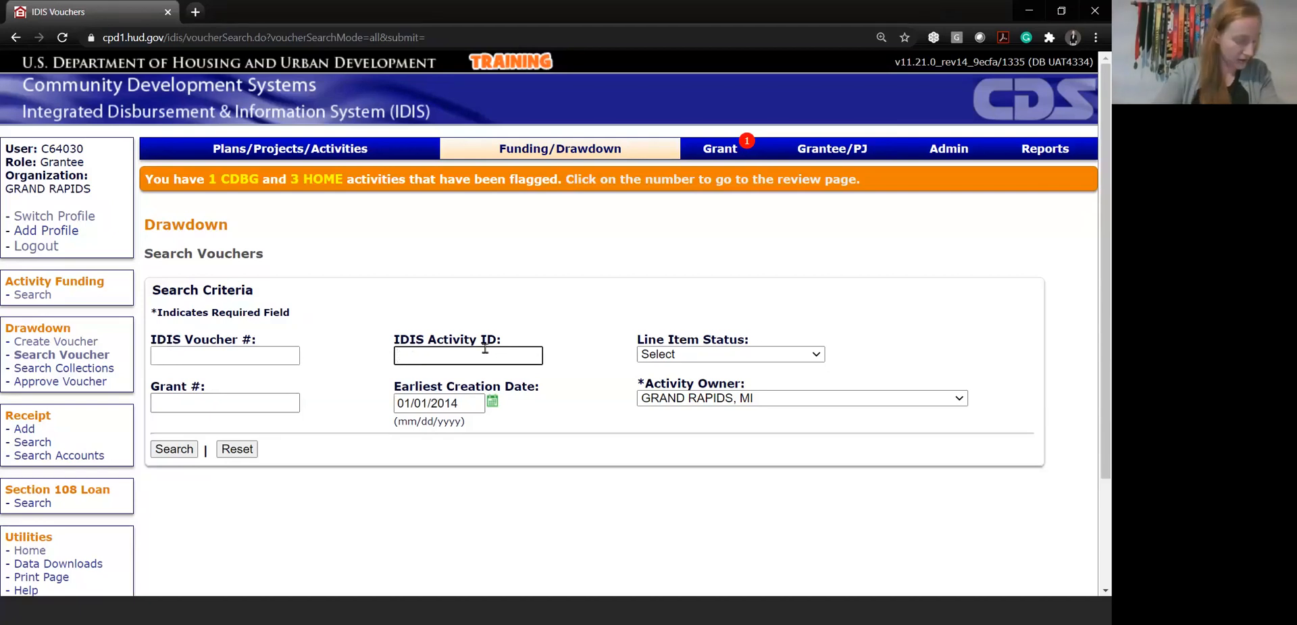
{"action": "type", "text": "3016"}
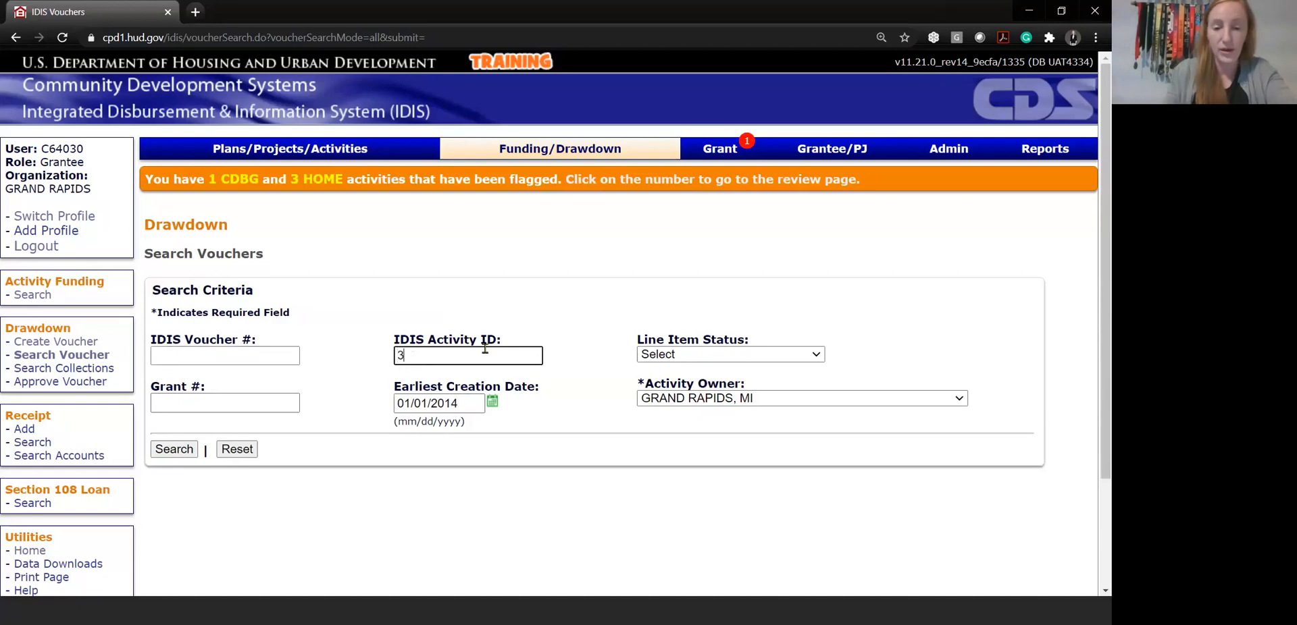
{"action": "left_click", "coordinate": [180, 451]}
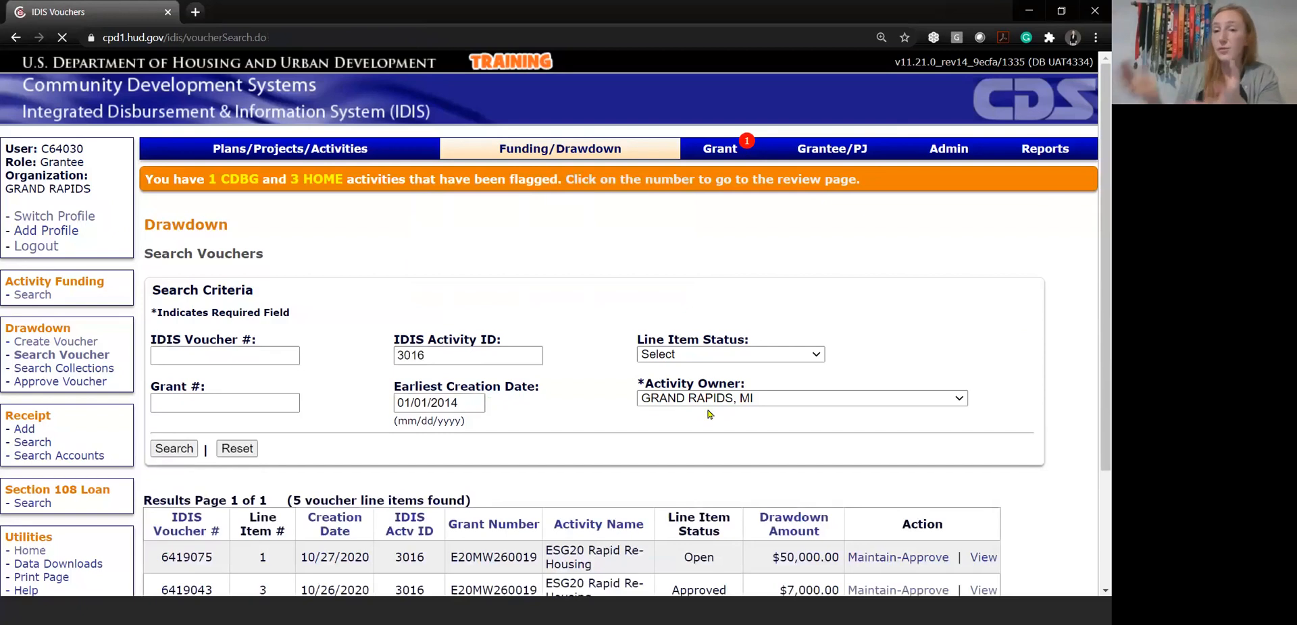
Open the completed 08/26/2020 voucher's ESG20 Rapid Re-Housing line item for revision and select Community Rebuilders, MI as the subrecipient with drawn amount
{"action": "scroll", "coordinate": [709, 408], "scroll_direction": "down", "scroll_amount": 1}
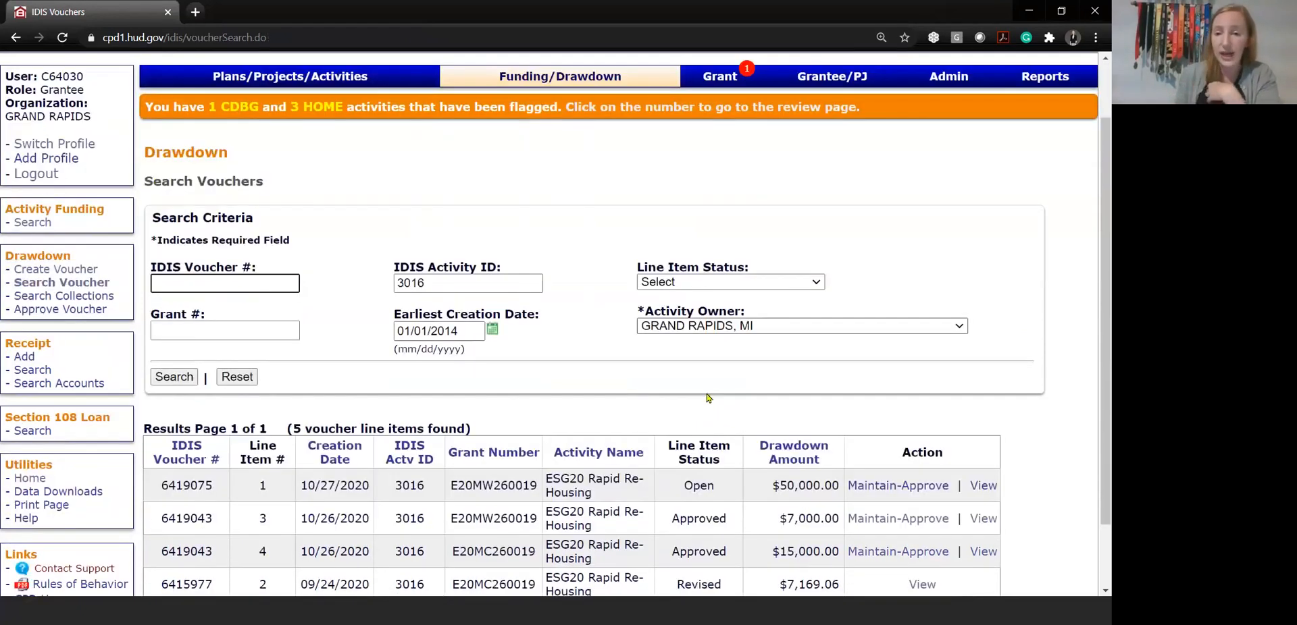
{"action": "scroll", "coordinate": [569, 538], "scroll_direction": "down", "scroll_amount": 1}
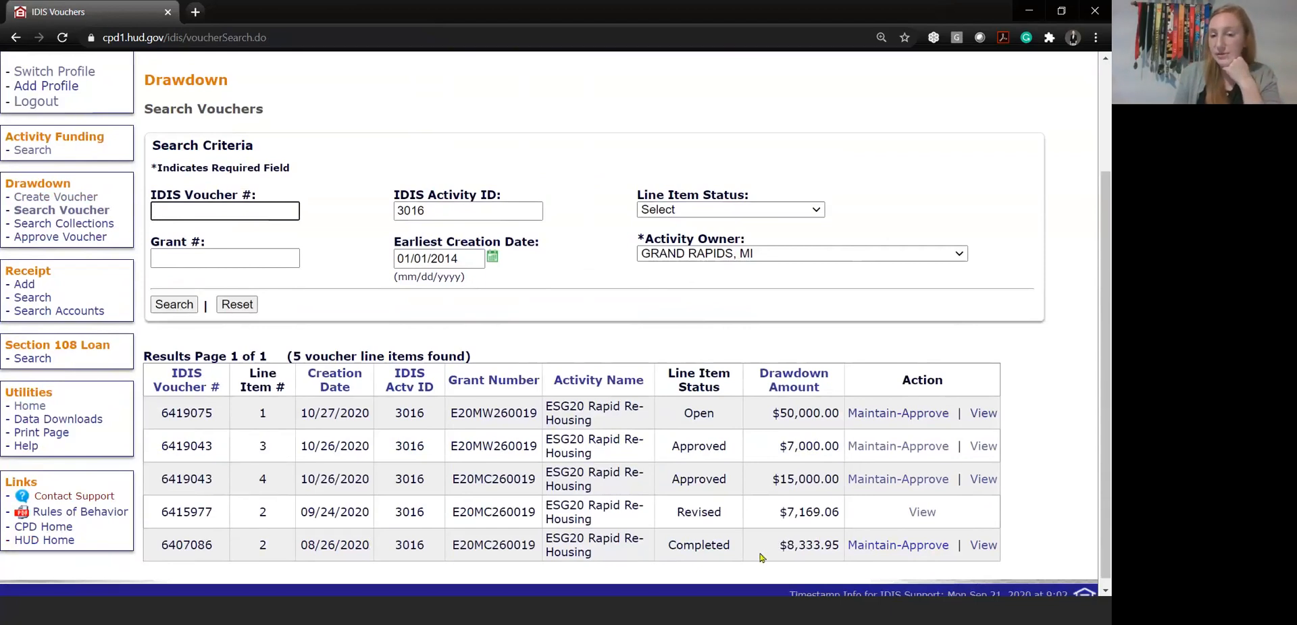
{"action": "left_click", "coordinate": [870, 552]}
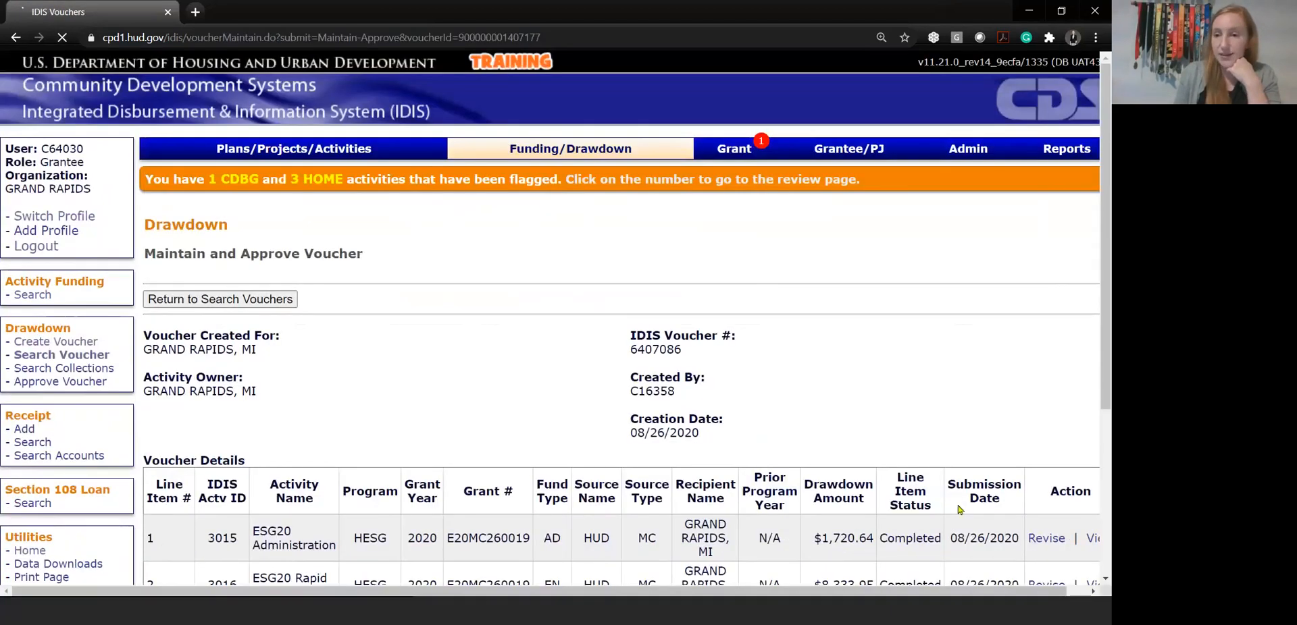
{"action": "scroll", "coordinate": [959, 509], "scroll_direction": "down", "scroll_amount": 3}
{"action": "left_click", "coordinate": [1045, 370]}
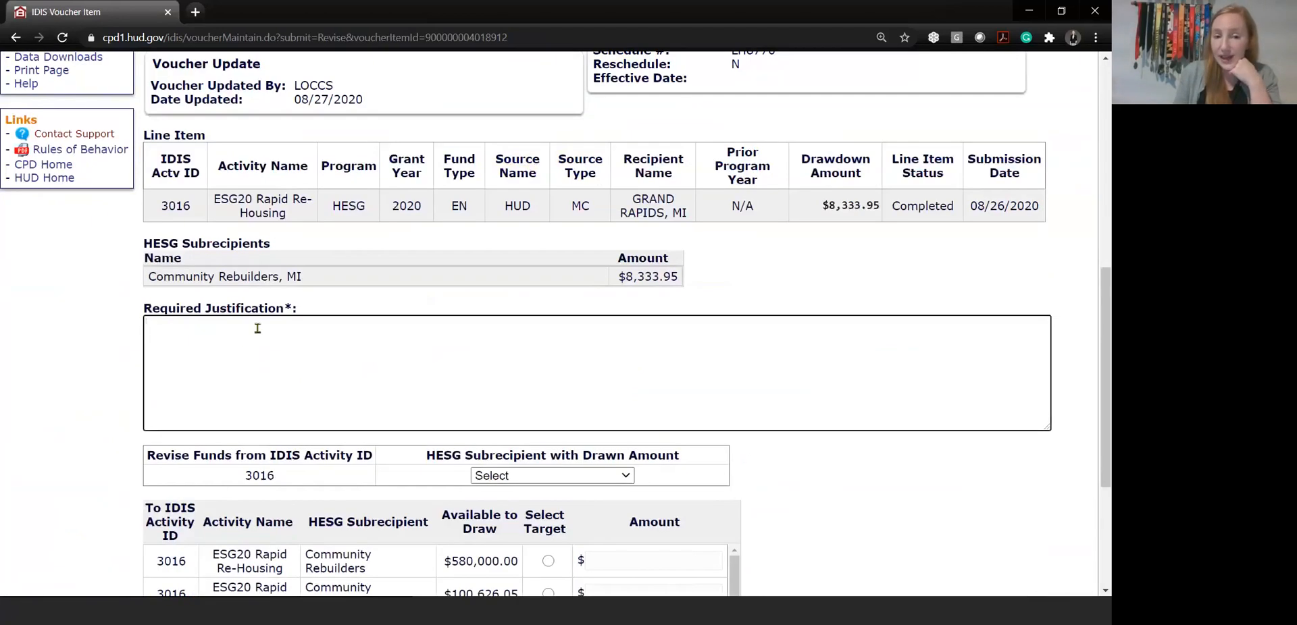
{"action": "left_click", "coordinate": [583, 478]}
{"action": "left_click", "coordinate": [583, 506]}
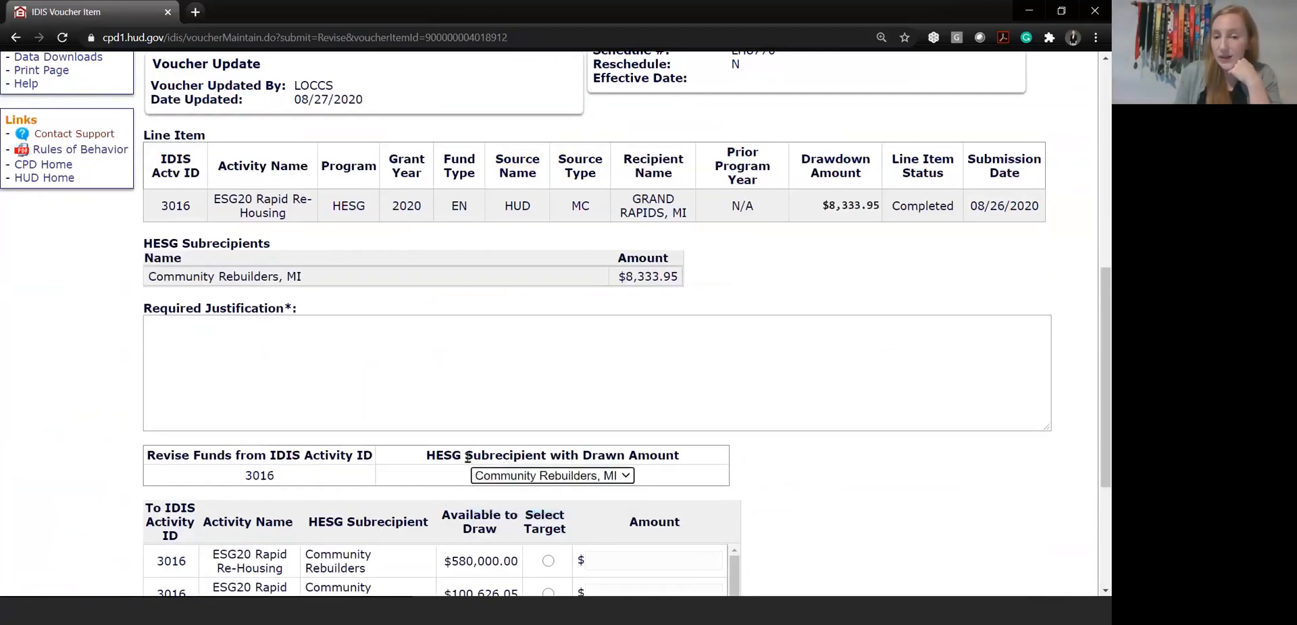
Examine the target activities and HESG subrecipients, with their available-to-draw amounts, to which the drawn funds can be revised
{"action": "scroll", "coordinate": [649, 448], "scroll_direction": "down", "scroll_amount": 3}
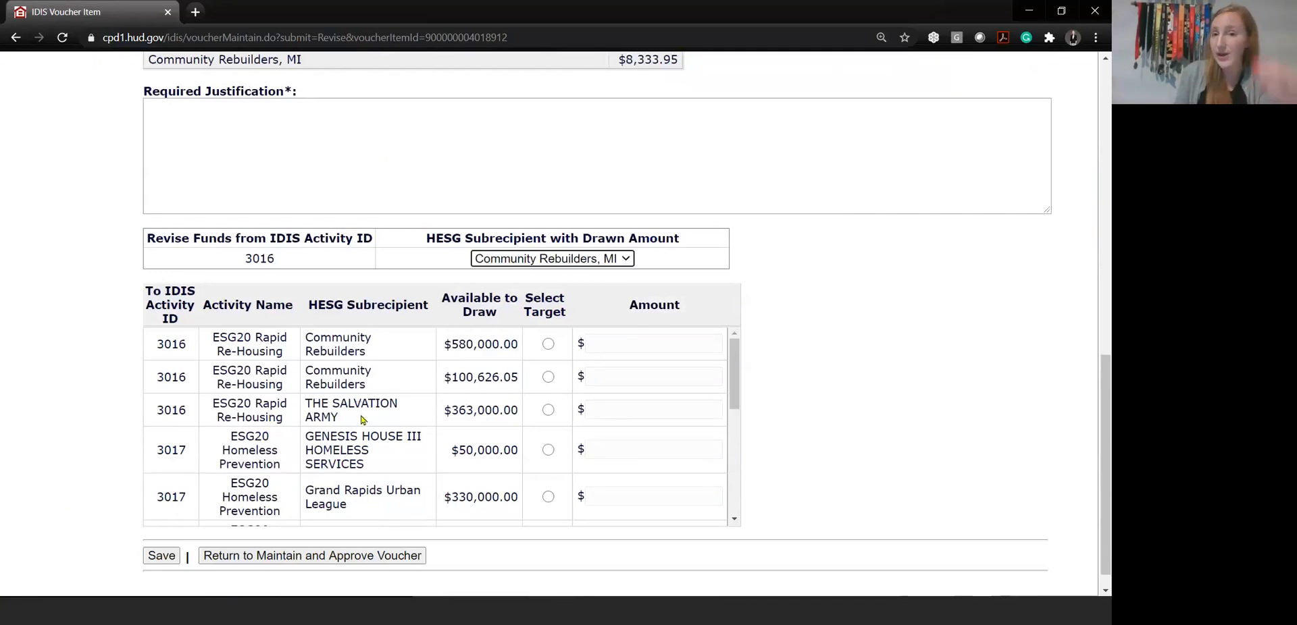
{"action": "scroll", "coordinate": [440, 410], "scroll_direction": "down", "scroll_amount": 1}
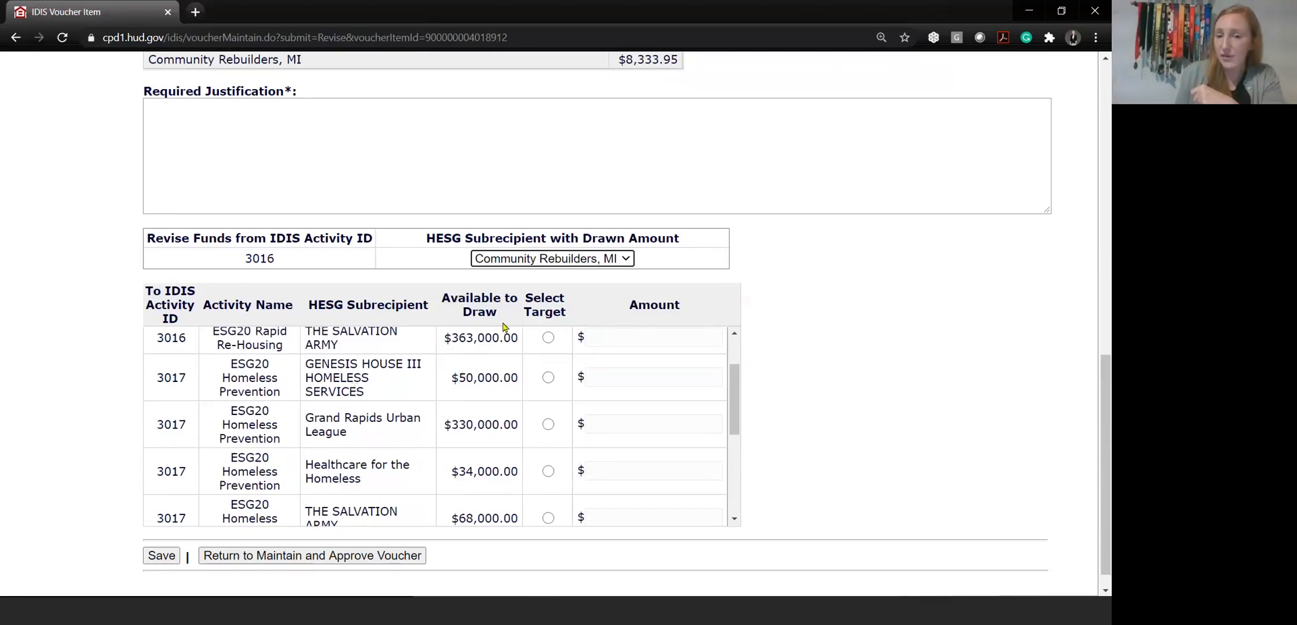
{"action": "left_click_drag", "start_coordinate": [449, 378], "coordinate": [524, 385]}
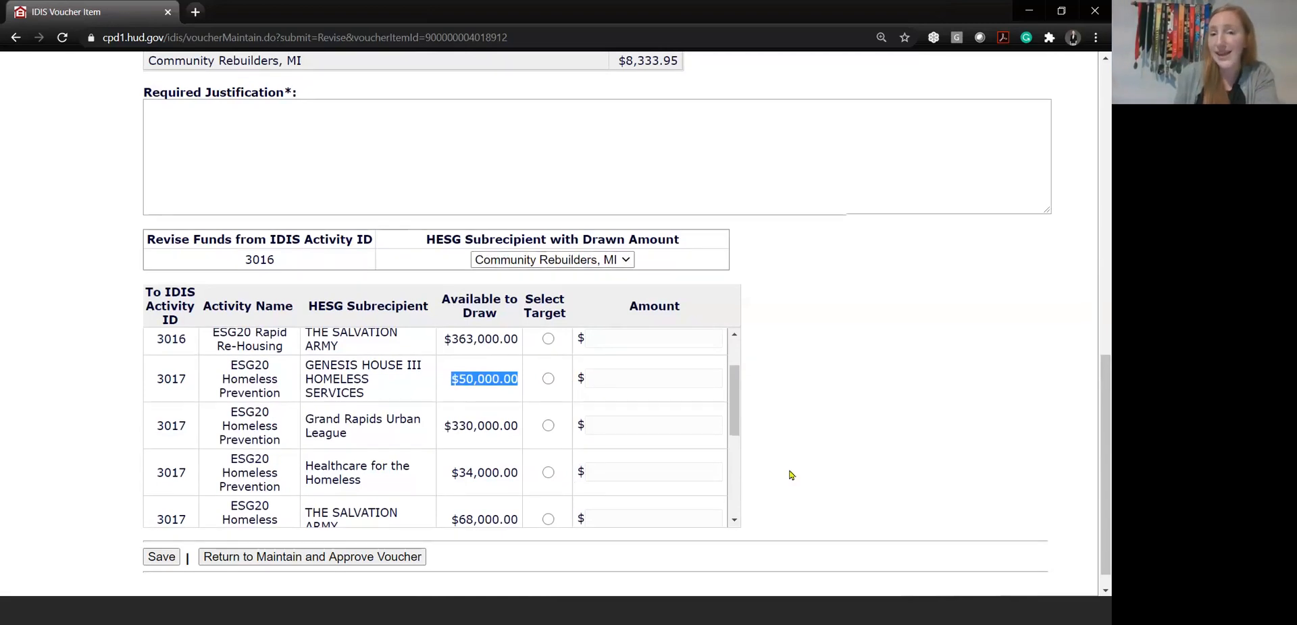
{"action": "scroll", "coordinate": [791, 474], "scroll_direction": "up", "scroll_amount": 8}
{"action": "scroll", "coordinate": [791, 474], "scroll_direction": "down", "scroll_amount": 8}
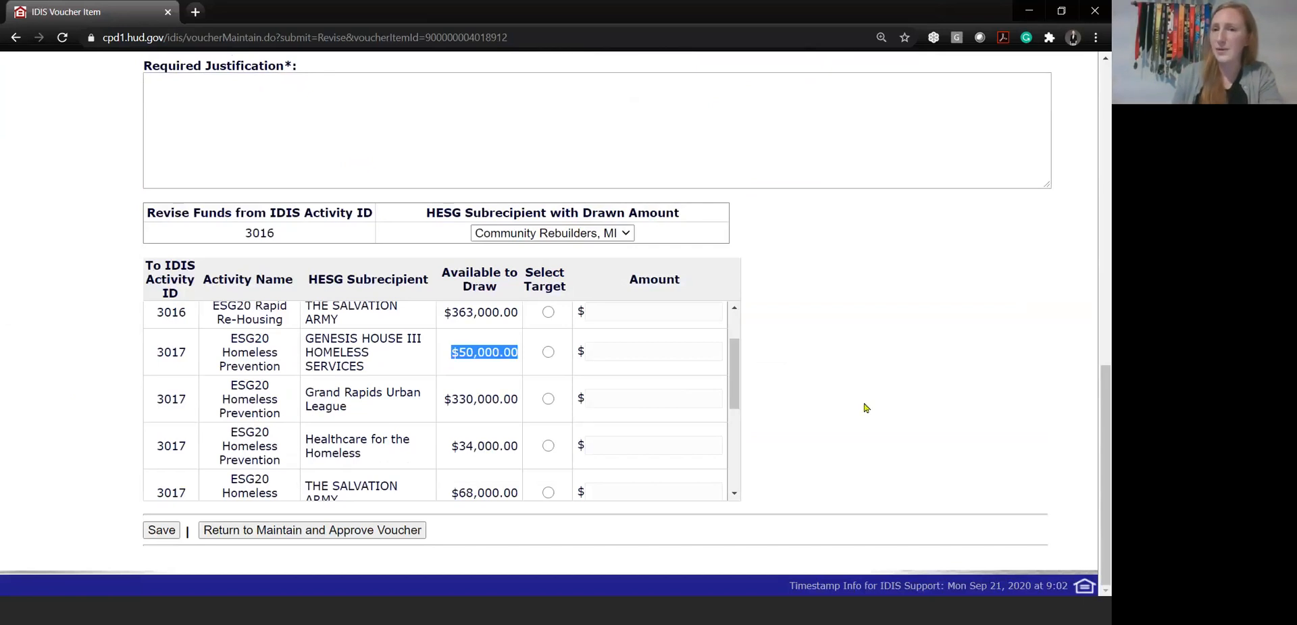
{"action": "scroll", "coordinate": [858, 406], "scroll_direction": "up", "scroll_amount": 10}
{"action": "scroll", "coordinate": [852, 362], "scroll_direction": "up", "scroll_amount": 2}
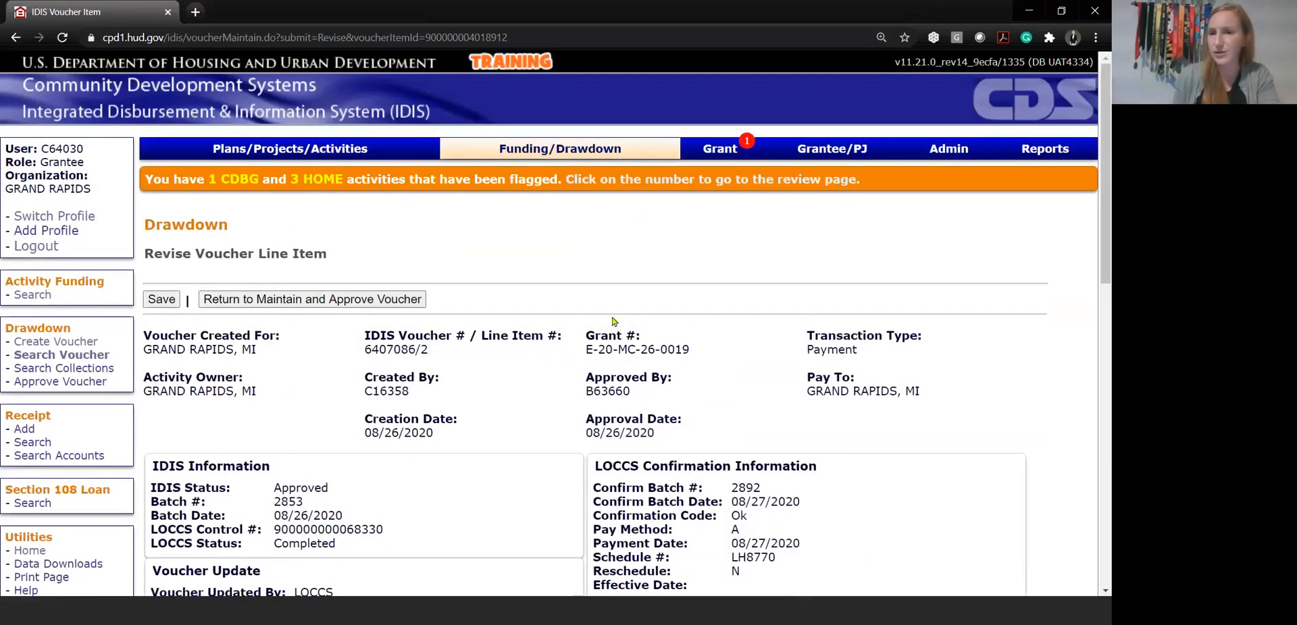